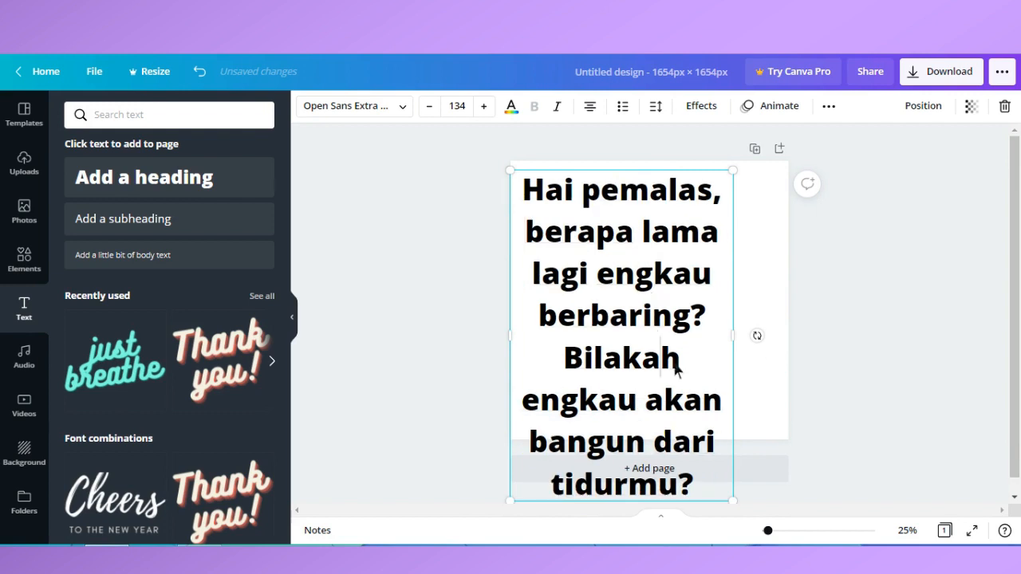
Step: Replace "Bilakah" with "Kapankah" in the quote and scale the text box down to about size 66.4
{"action": "type", "text": "Kapank"}
{"action": "key", "text": "BackSpace"}
{"action": "left_click_drag", "start_coordinate": [733, 501], "coordinate": [621, 335]}
Step: Search the elements library for "ant"
{"action": "left_click", "coordinate": [24, 260]}
{"action": "left_click", "coordinate": [160, 114]}
{"action": "type", "text": "semut"}
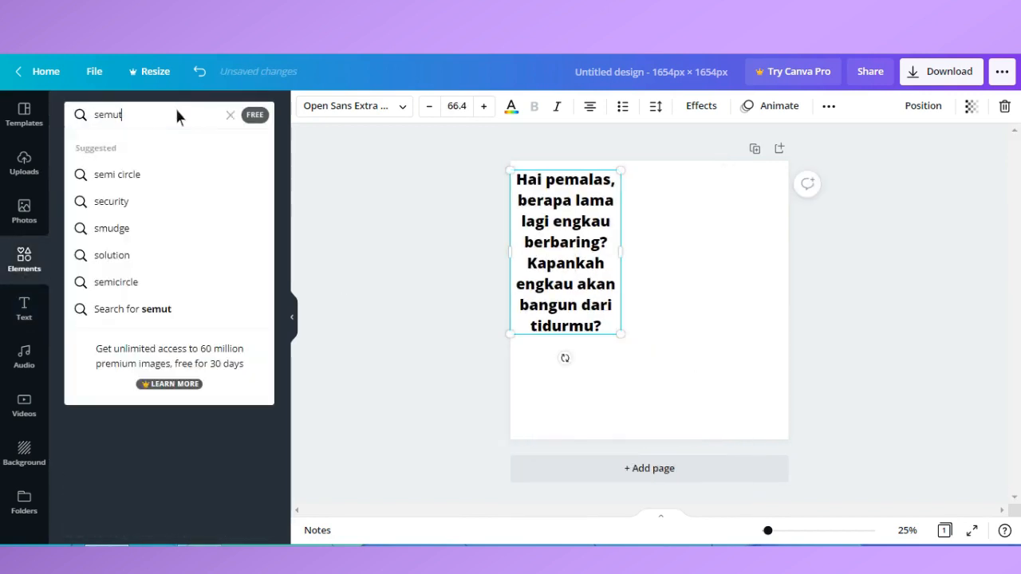
{"action": "key", "text": "BackSpace"}
{"action": "key", "text": "BackSpace"}
{"action": "key", "text": "BackSpace"}
{"action": "key", "text": "BackSpace"}
{"action": "key", "text": "BackSpace"}
{"action": "type", "text": "ant"}
{"action": "key", "text": "Return"}
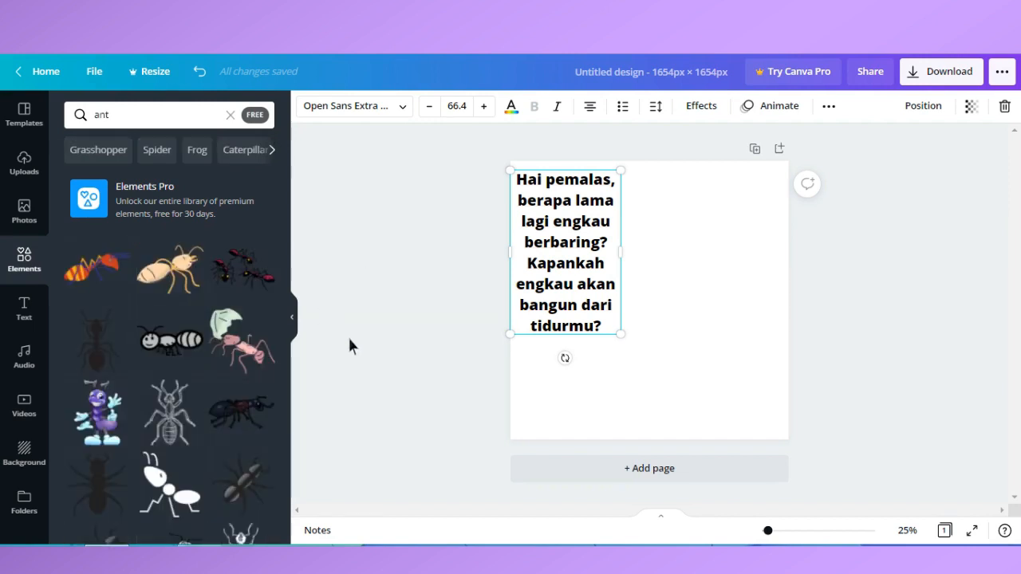
Step: Add the red ant carrying a hot dog from the results and place it at the page's lower left
{"action": "scroll", "coordinate": [240, 399], "scroll_direction": "down", "scroll_amount": 10}
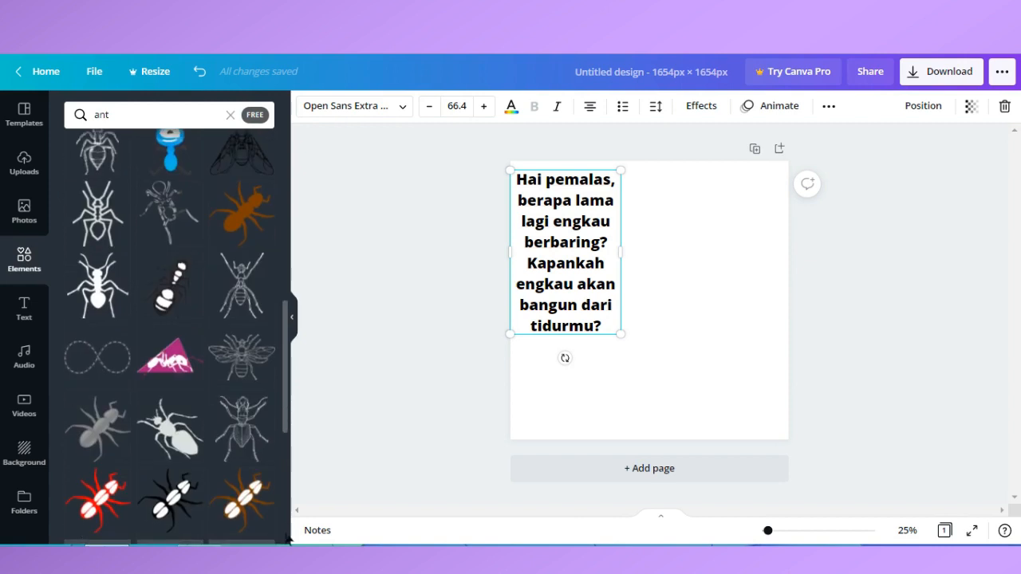
{"action": "scroll", "coordinate": [288, 539], "scroll_direction": "down", "scroll_amount": 2}
{"action": "scroll", "coordinate": [287, 420], "scroll_direction": "down", "scroll_amount": 5}
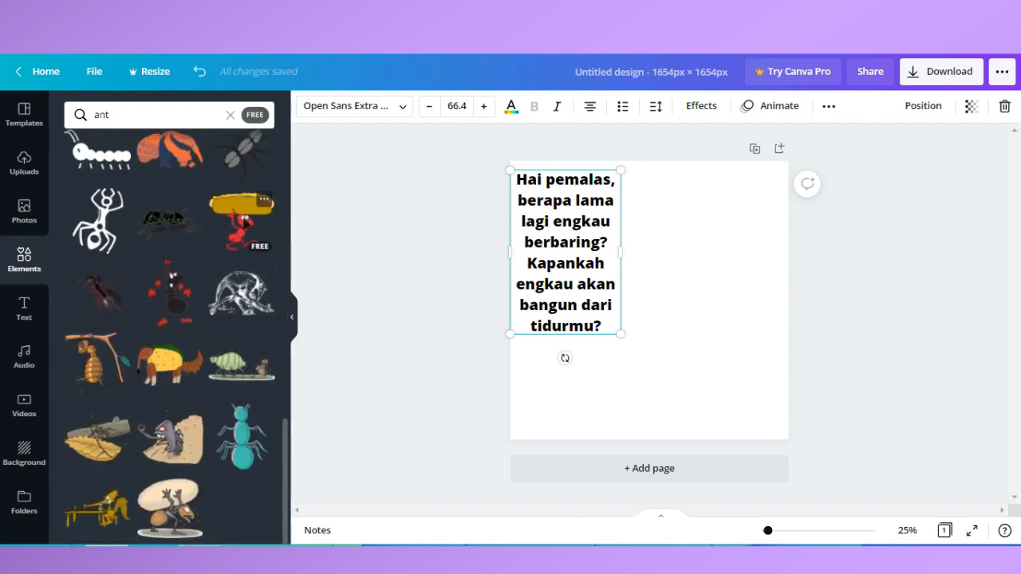
{"action": "left_click", "coordinate": [247, 222]}
{"action": "left_click_drag", "start_coordinate": [652, 303], "coordinate": [564, 373]}
Step: Move the quote to the upper part of the page and widen its text box so it wraps into five lines
{"action": "left_click_drag", "start_coordinate": [587, 278], "coordinate": [713, 281]}
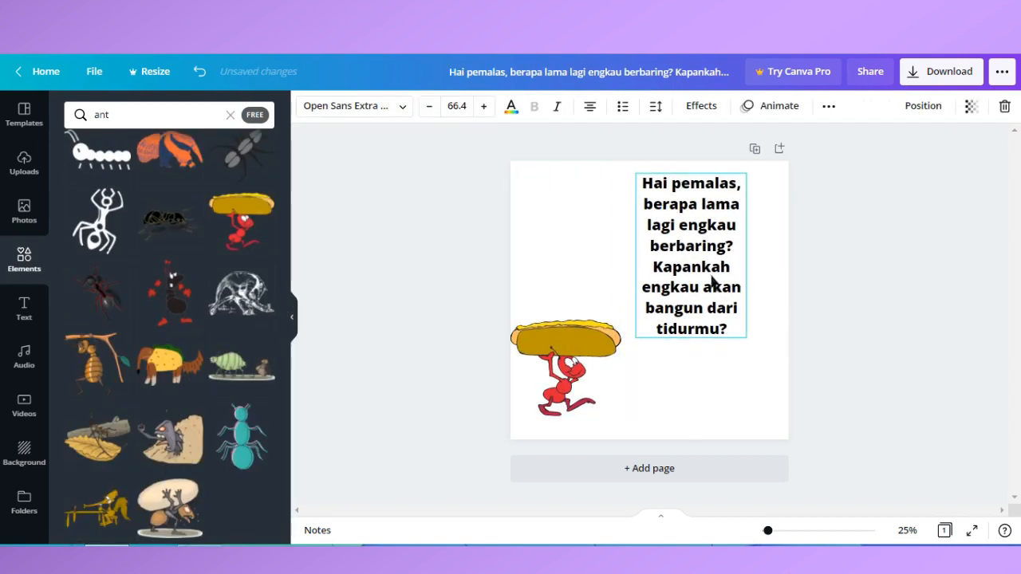
{"action": "left_click_drag", "start_coordinate": [618, 257], "coordinate": [560, 257]}
Step: Try out the pink leaf-carrying ant beside the hot dog ant and delete it
{"action": "left_click_drag", "start_coordinate": [289, 424], "coordinate": [290, 333]}
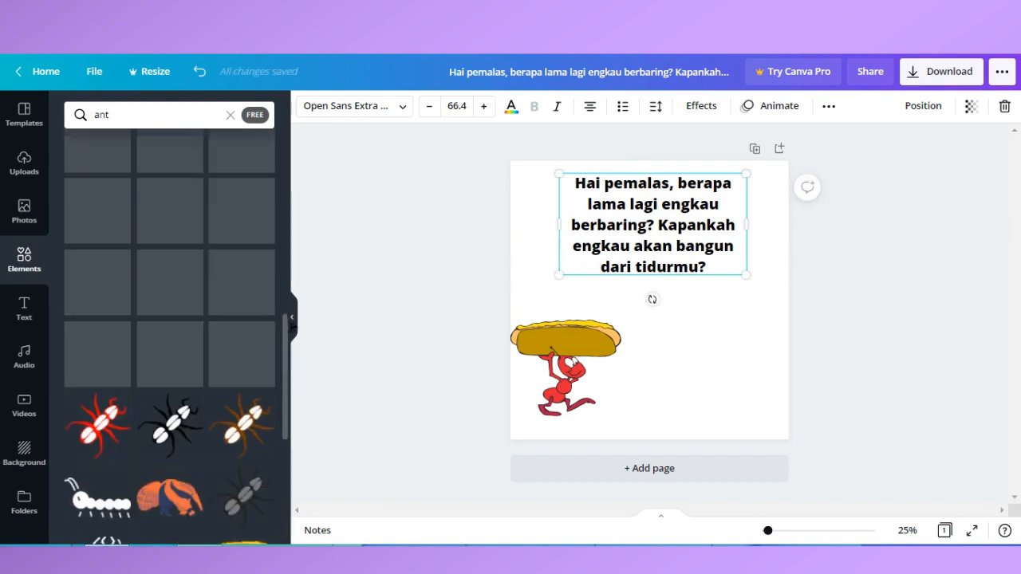
{"action": "left_click", "coordinate": [565, 365]}
{"action": "left_click_drag", "start_coordinate": [288, 409], "coordinate": [299, 249]}
{"action": "left_click", "coordinate": [241, 191]}
{"action": "left_click_drag", "start_coordinate": [671, 304], "coordinate": [706, 365]}
{"action": "left_click_drag", "start_coordinate": [292, 257], "coordinate": [290, 212]}
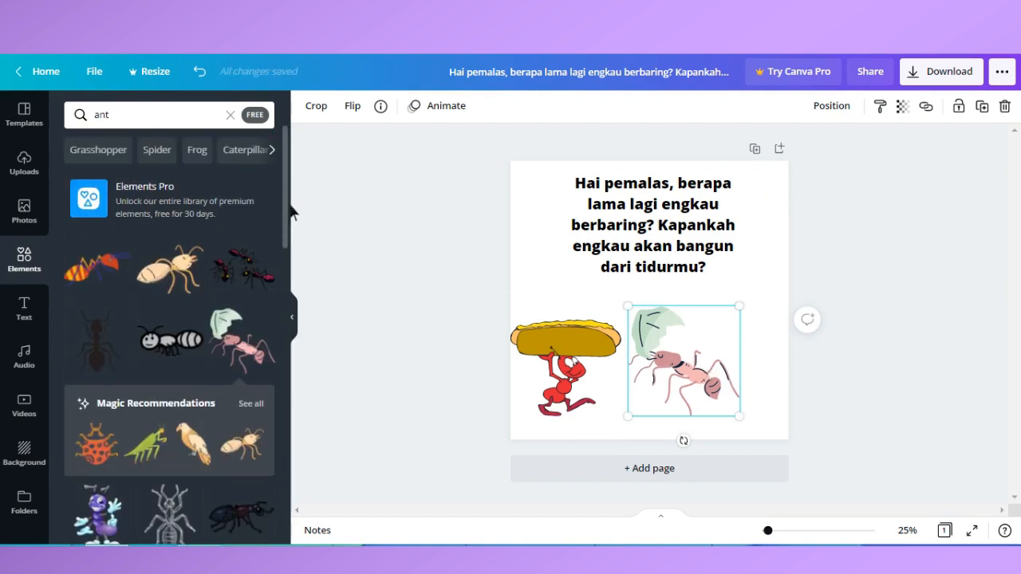
{"action": "key", "text": "Delete"}
Step: Shrink the hot dog ant into the page's lower-left corner and move the quote down to the middle of the page
{"action": "left_click", "coordinate": [608, 353]}
{"action": "left_click_drag", "start_coordinate": [621, 318], "coordinate": [584, 357]}
{"action": "left_click_drag", "start_coordinate": [547, 405], "coordinate": [565, 417]}
{"action": "left_click_drag", "start_coordinate": [636, 276], "coordinate": [614, 311]}
Step: Duplicate the hot dog ant into a row of four ants climbing evenly from lower left to right beneath the quote
{"action": "left_click", "coordinate": [579, 410]}
{"action": "left_click_drag", "start_coordinate": [578, 411], "coordinate": [755, 362]}
{"action": "key", "text": "ctrl+d"}
{"action": "left_click", "coordinate": [562, 394]}
{"action": "left_click", "coordinate": [628, 382], "text": "shift"}
{"action": "left_click_drag", "start_coordinate": [626, 391], "coordinate": [616, 391]}
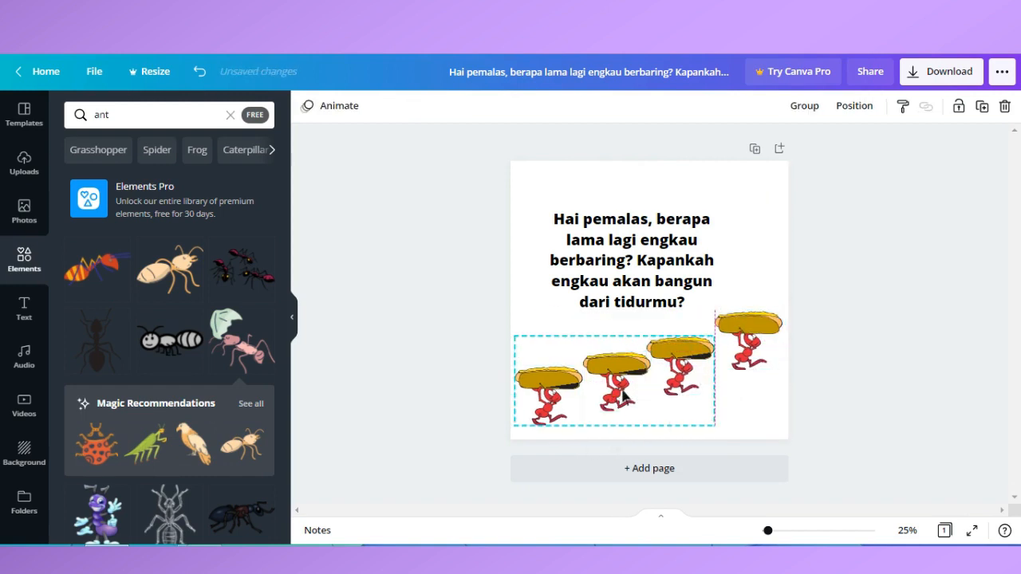
{"action": "left_click", "coordinate": [757, 351]}
{"action": "left_click_drag", "start_coordinate": [757, 348], "coordinate": [757, 358]}
{"action": "left_click", "coordinate": [869, 391]}
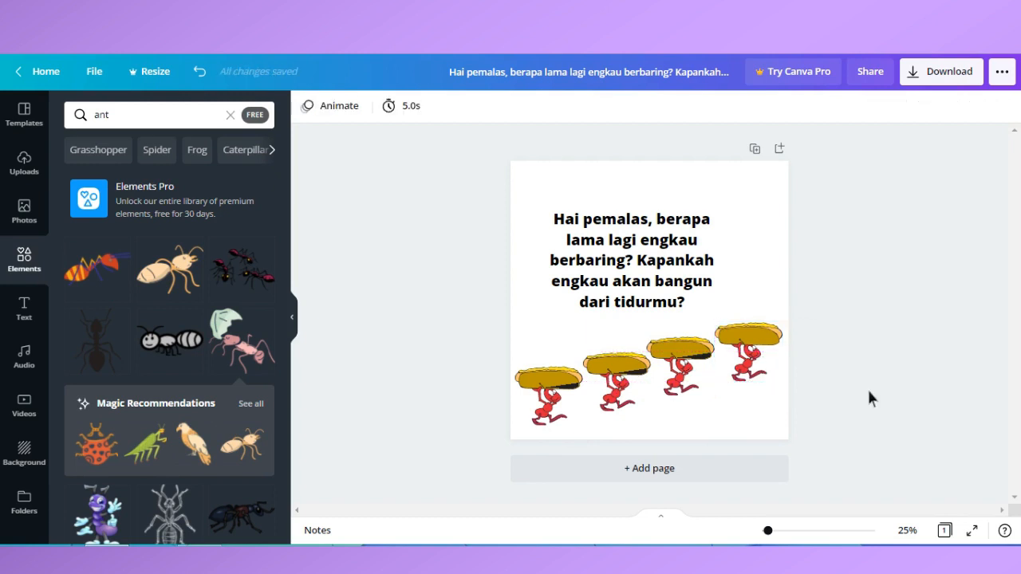
Step: Search the elements library for "ground" and "land" and browse the graphics for something the ants can walk on
{"action": "double_click", "coordinate": [144, 117]}
{"action": "type", "text": "ground"}
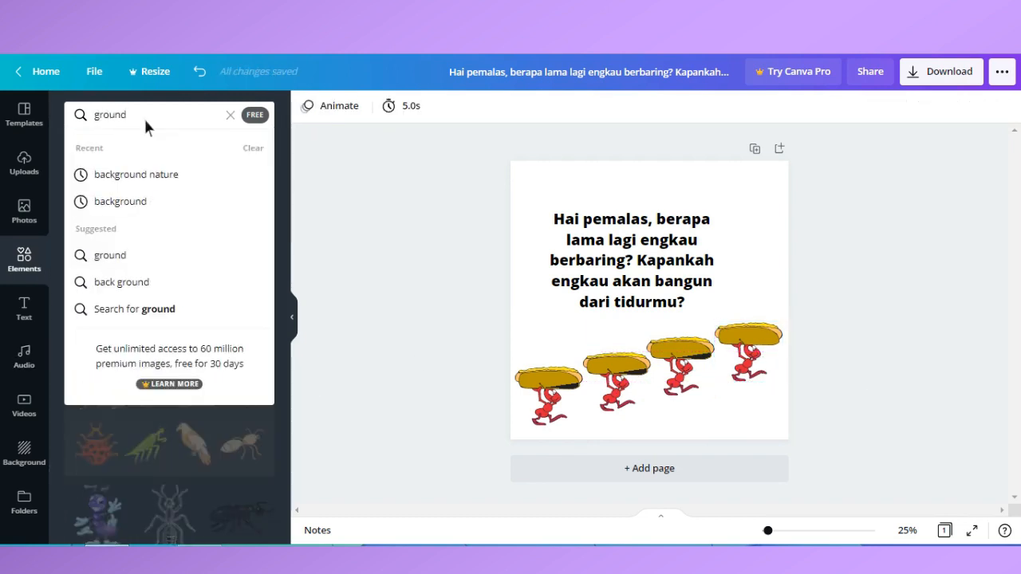
{"action": "key", "text": "Return"}
{"action": "scroll", "coordinate": [222, 140], "scroll_direction": "down", "scroll_amount": 5}
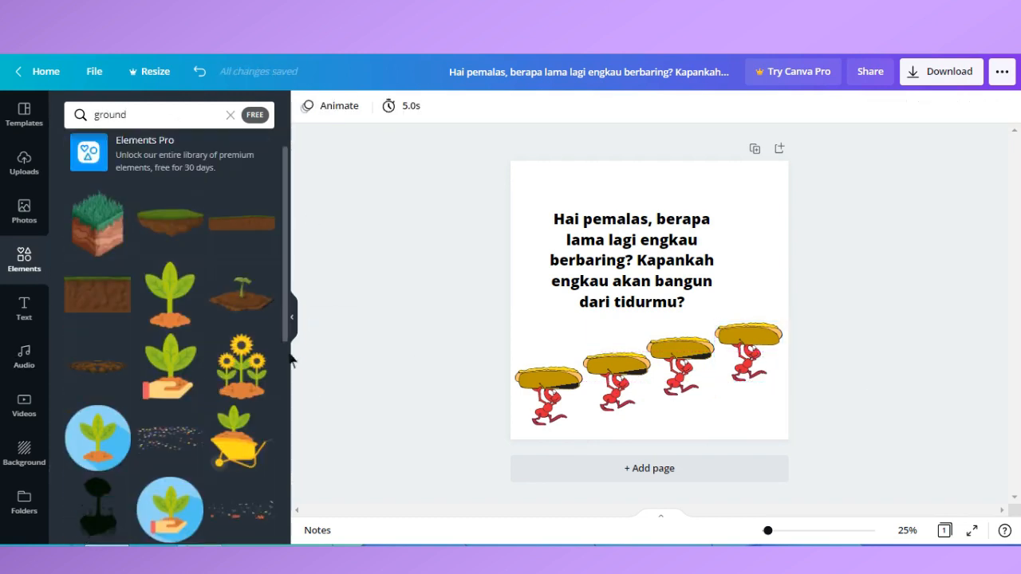
{"action": "double_click", "coordinate": [161, 116]}
{"action": "type", "text": "land"}
{"action": "key", "text": "Return"}
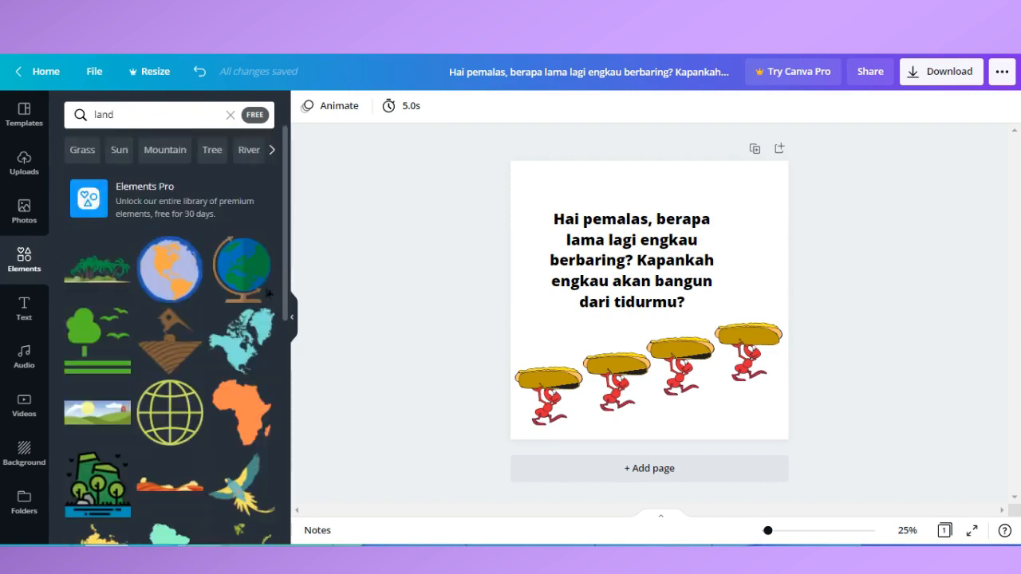
{"action": "left_click_drag", "start_coordinate": [288, 246], "coordinate": [294, 155]}
Step: Search the elements for "grass" and place the green grass strip in the page's lower-left corner
{"action": "double_click", "coordinate": [170, 120]}
{"action": "key", "text": "BackSpace"}
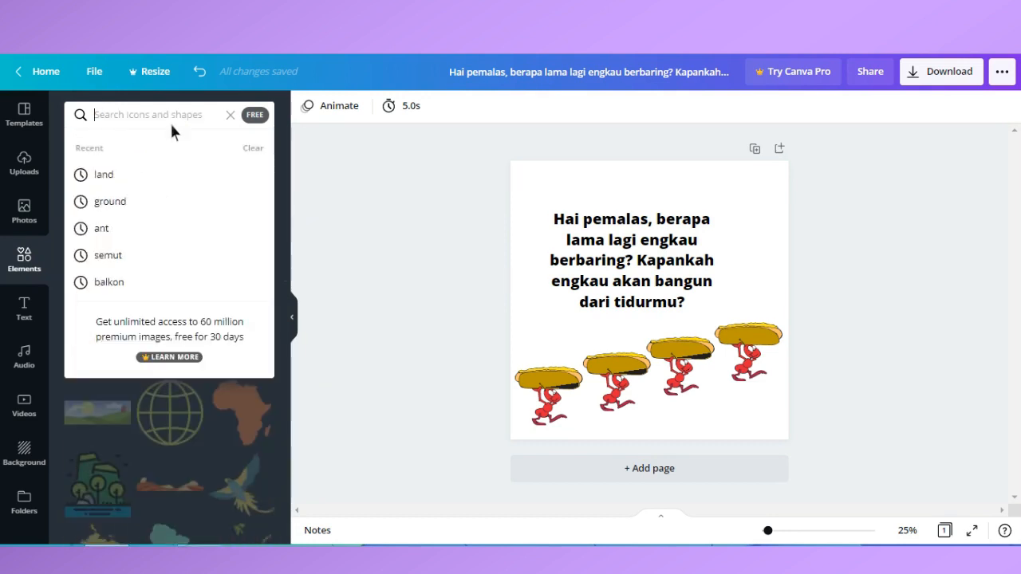
{"action": "type", "text": "grass"}
{"action": "key", "text": "Return"}
{"action": "left_click", "coordinate": [86, 346]}
{"action": "left_click_drag", "start_coordinate": [671, 311], "coordinate": [571, 434]}
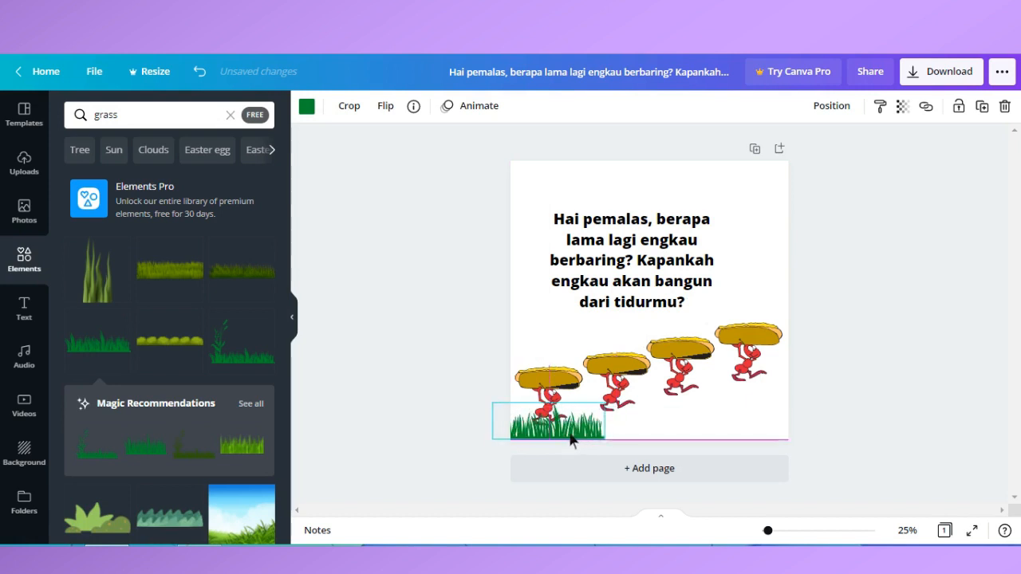
{"action": "left_click", "coordinate": [461, 448]}
{"action": "left_click", "coordinate": [575, 428]}
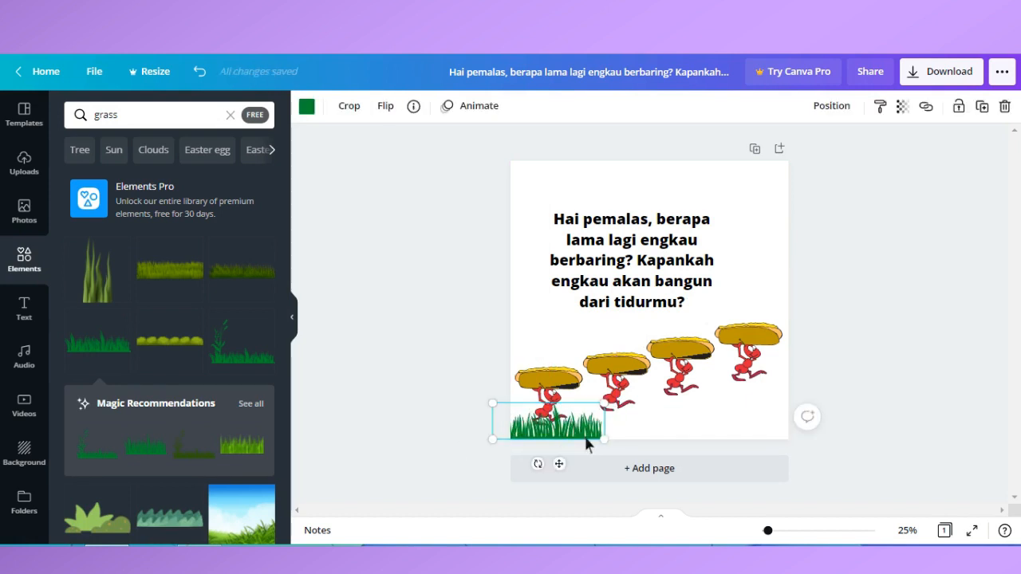
Step: Search the elements for "ground", switch to the related "Rocks" suggestion and browse its sand and rock shapes
{"action": "left_click", "coordinate": [177, 120]}
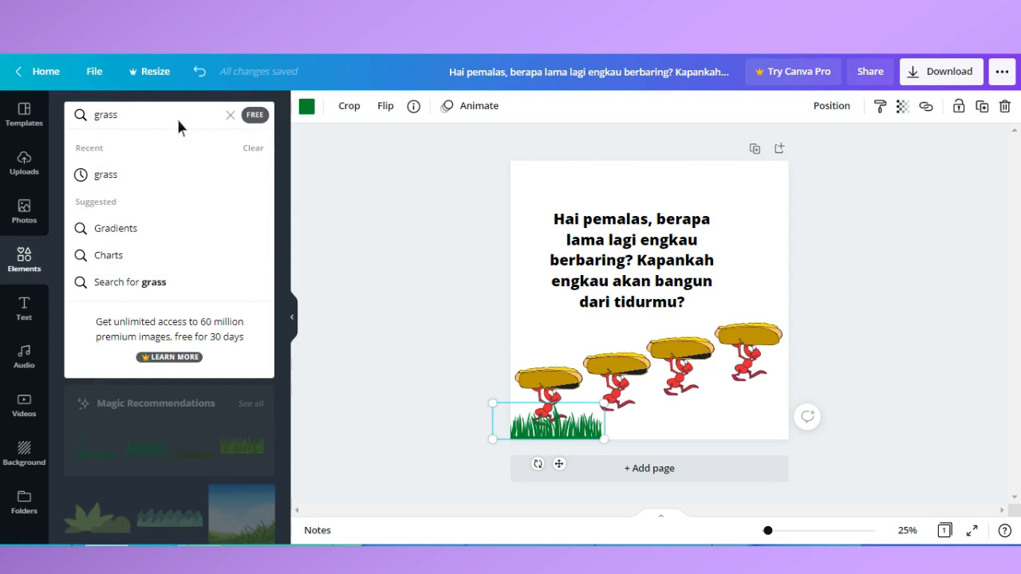
{"action": "key", "text": "BackSpace"}
{"action": "key", "text": "BackSpace"}
{"action": "key", "text": "BackSpace"}
{"action": "type", "text": "ound"}
{"action": "key", "text": "Return"}
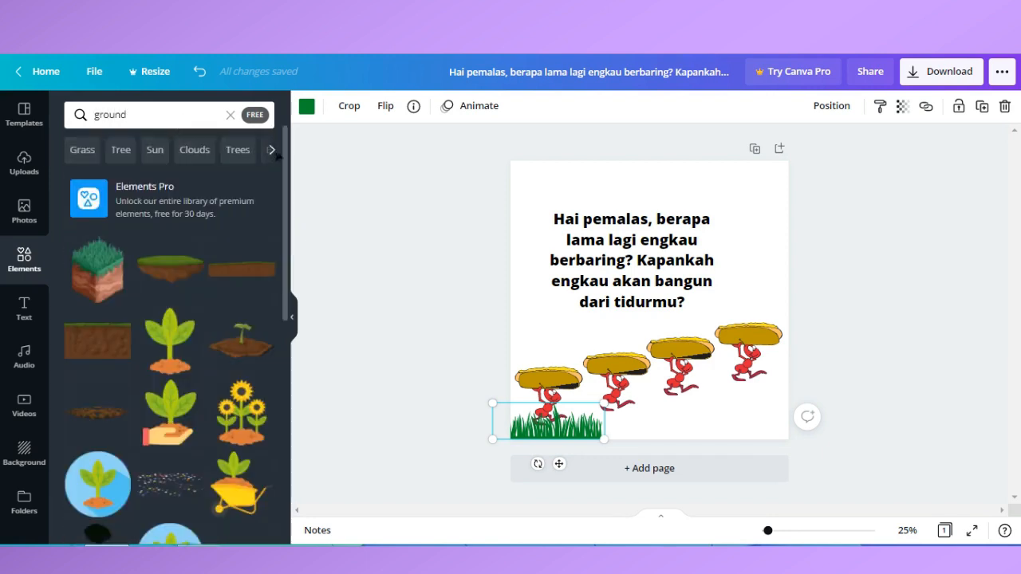
{"action": "left_click", "coordinate": [196, 150]}
{"action": "scroll", "coordinate": [158, 490], "scroll_direction": "down", "scroll_amount": 3}
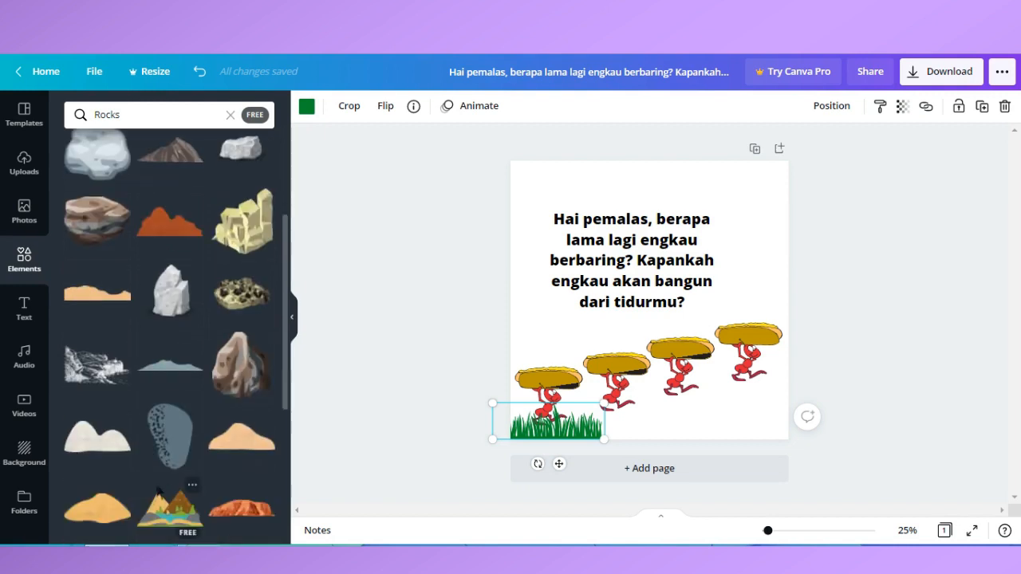
{"action": "scroll", "coordinate": [240, 359], "scroll_direction": "down", "scroll_amount": 3}
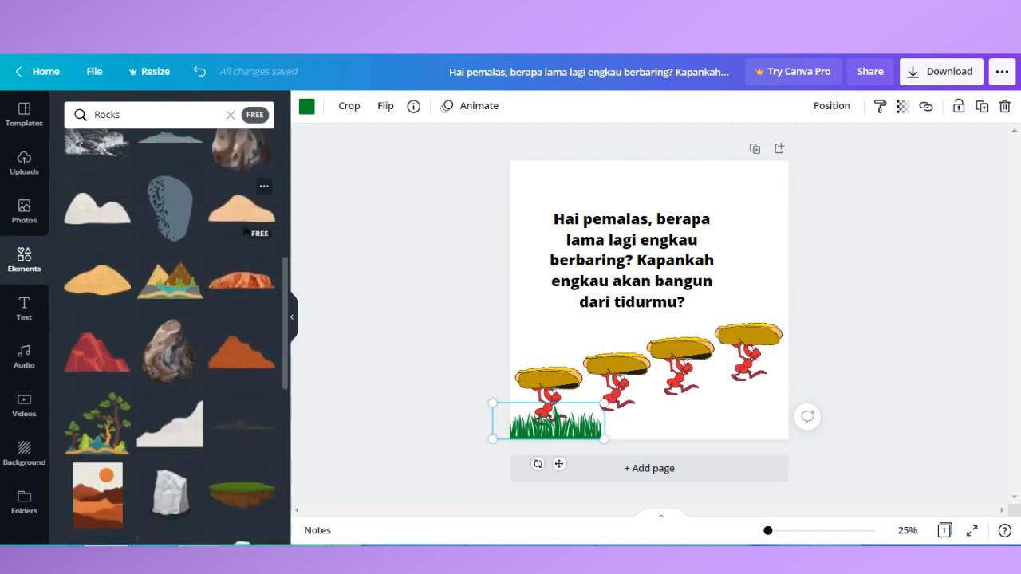
Step: Add the rounded sand hill and, from its recommendations, a wavy sand dune stretched across the bottom of the page
{"action": "left_click", "coordinate": [241, 211]}
{"action": "left_click", "coordinate": [251, 271]}
{"action": "left_click_drag", "start_coordinate": [91, 373], "coordinate": [726, 414]}
{"action": "left_click_drag", "start_coordinate": [786, 375], "coordinate": [796, 371]}
Step: Raise the leftmost ant onto the wavy dune and send the dune to the back
{"action": "mouse_move", "coordinate": [565, 377]}
{"action": "left_mouse_down"}
{"action": "mouse_move", "coordinate": [563, 350]}
{"action": "mouse_move", "coordinate": [562, 362]}
{"action": "left_mouse_up"}
{"action": "left_click", "coordinate": [735, 427]}
{"action": "left_click", "coordinate": [831, 106]}
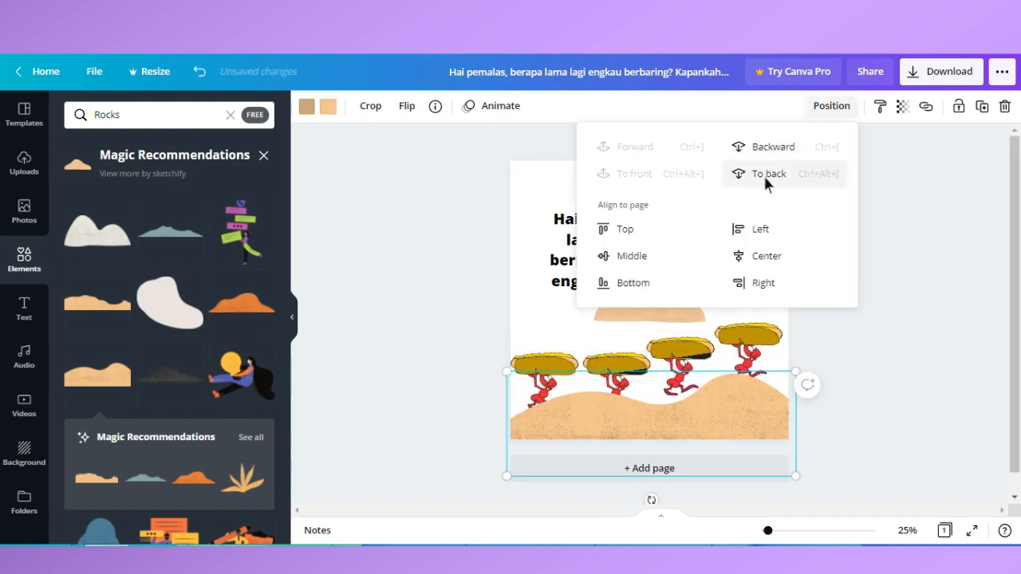
{"action": "left_click", "coordinate": [768, 172]}
Step: Tilt the second ant clockwise and the third ant to -15°, and lower the third ant onto the dune
{"action": "left_click", "coordinate": [618, 391]}
{"action": "left_click_drag", "start_coordinate": [615, 441], "coordinate": [605, 441]}
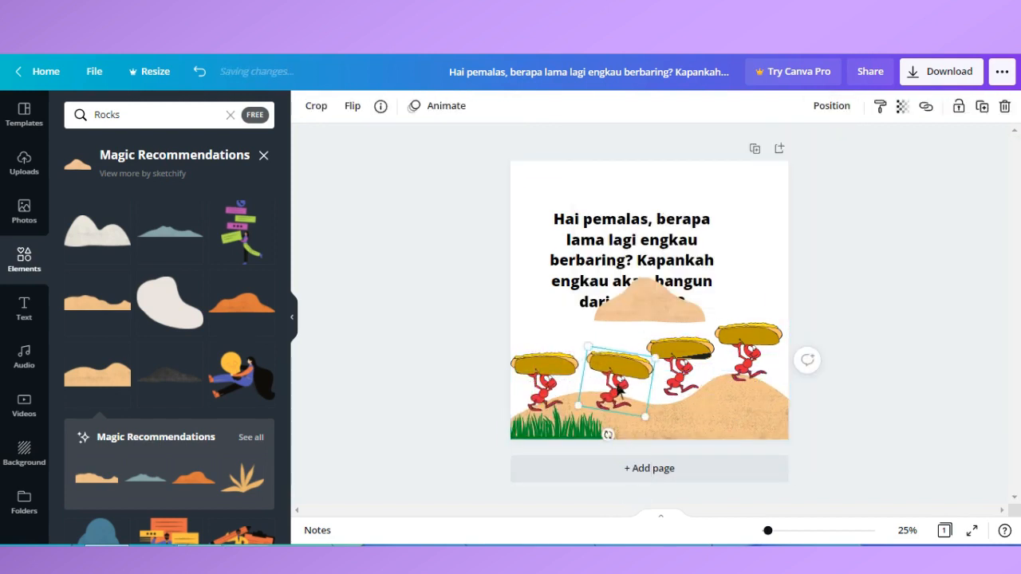
{"action": "left_click", "coordinate": [676, 373]}
{"action": "left_click_drag", "start_coordinate": [682, 422], "coordinate": [700, 423]}
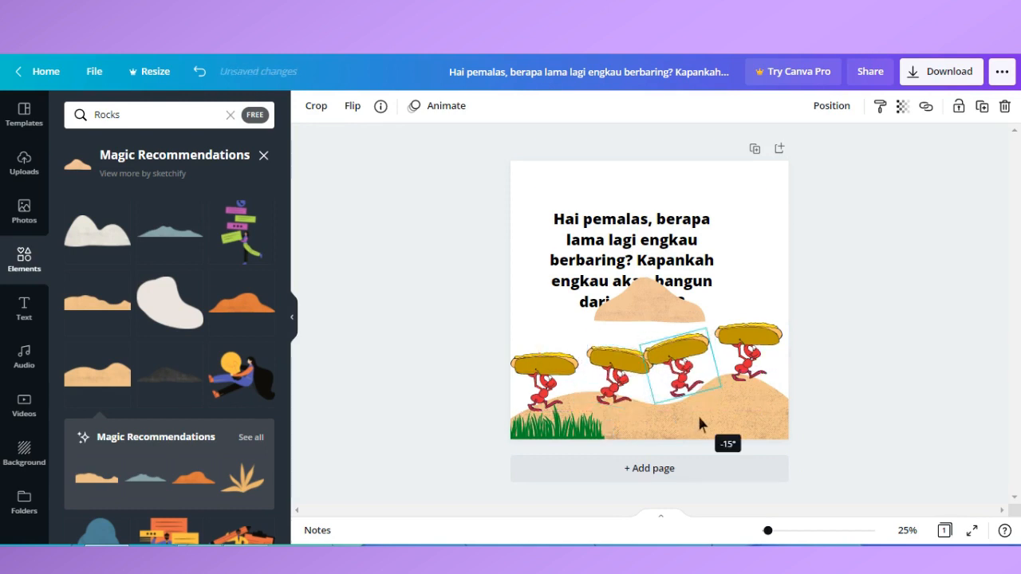
{"action": "left_click_drag", "start_coordinate": [681, 369], "coordinate": [686, 378]}
Step: Tilt the rightmost ant clockwise and lower it onto the dune's crest
{"action": "left_click", "coordinate": [754, 358]}
{"action": "left_click_drag", "start_coordinate": [749, 405], "coordinate": [725, 402]}
{"action": "left_click_drag", "start_coordinate": [753, 356], "coordinate": [758, 366]}
{"action": "left_click", "coordinate": [851, 280]}
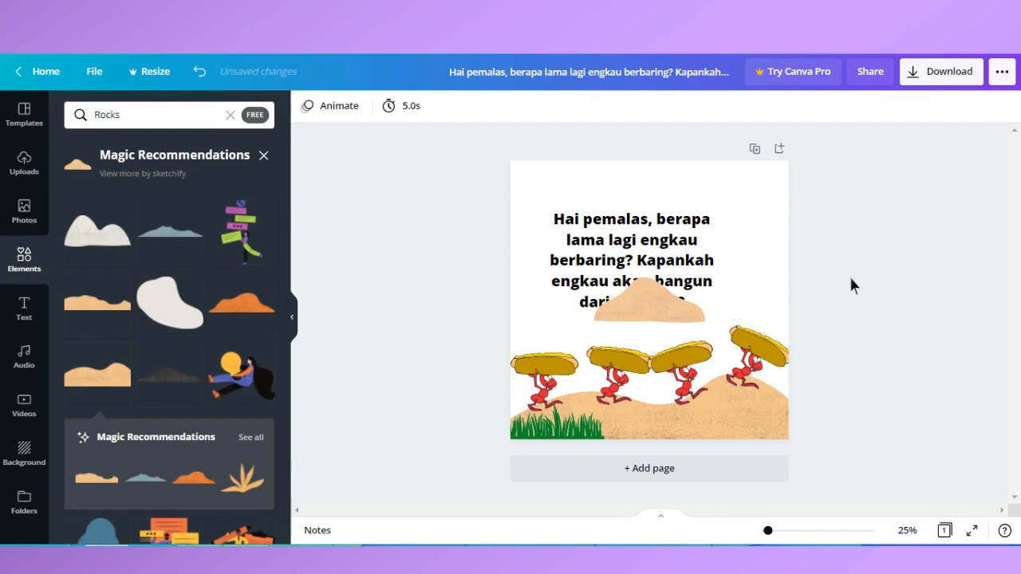
Step: Duplicate the grass strip to cover the whole bottom edge of the page, flipping the rightmost copy horizontally
{"action": "left_click", "coordinate": [546, 436]}
{"action": "key", "text": "ctrl+d"}
{"action": "left_click_drag", "start_coordinate": [575, 434], "coordinate": [780, 433]}
{"action": "left_click", "coordinate": [388, 106]}
{"action": "left_click", "coordinate": [408, 142]}
{"action": "left_click", "coordinate": [386, 106]}
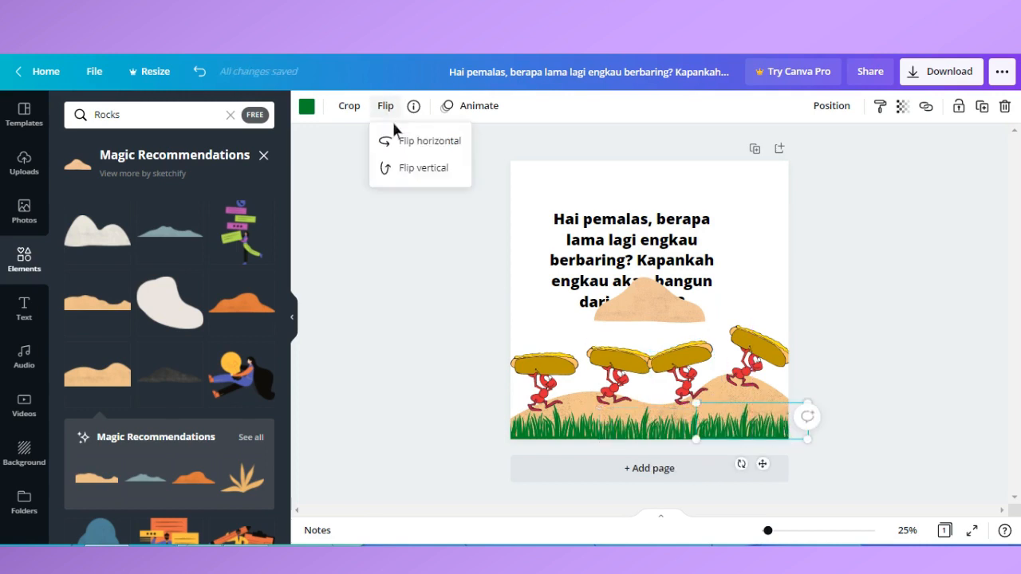
{"action": "left_click", "coordinate": [728, 434]}
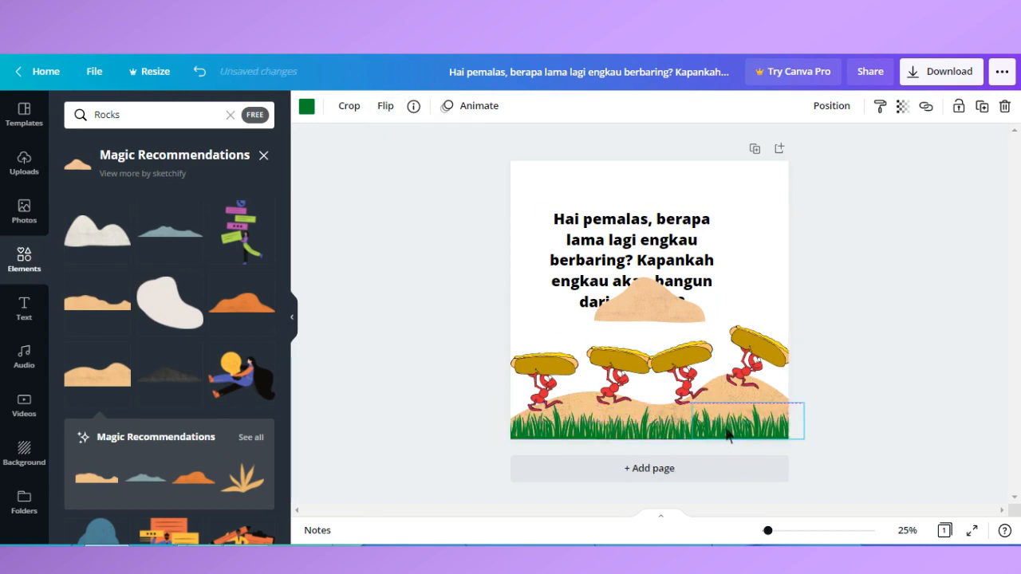
{"action": "left_click", "coordinate": [900, 381]}
Step: Examine the grass strips and the ants' footing on the dune up close at 75% zoom
{"action": "left_click", "coordinate": [910, 531]}
{"action": "left_click", "coordinate": [904, 347]}
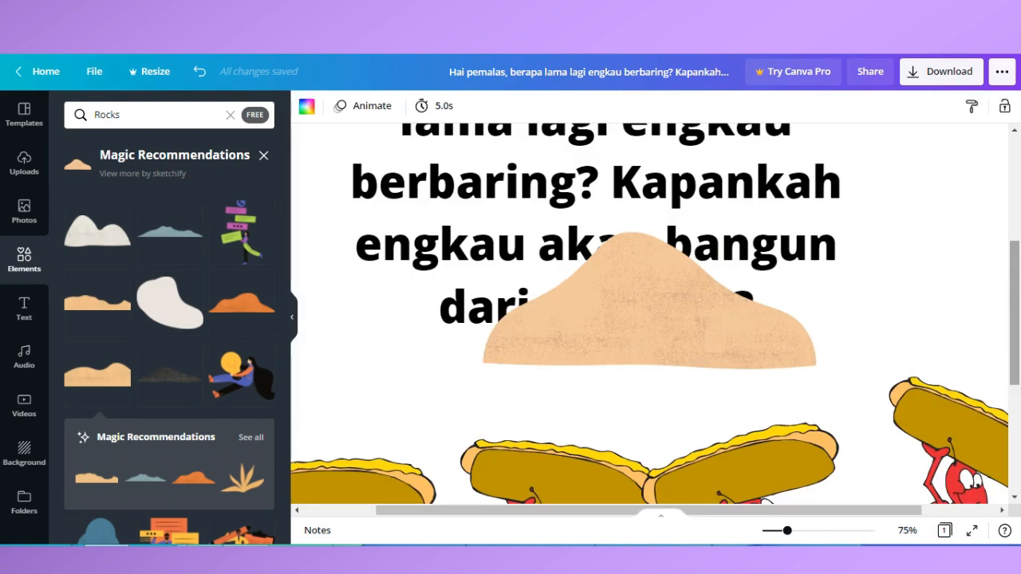
{"action": "scroll", "coordinate": [649, 319], "scroll_direction": "down", "scroll_amount": 3}
{"action": "scroll", "coordinate": [750, 515], "scroll_direction": "left", "scroll_amount": 3}
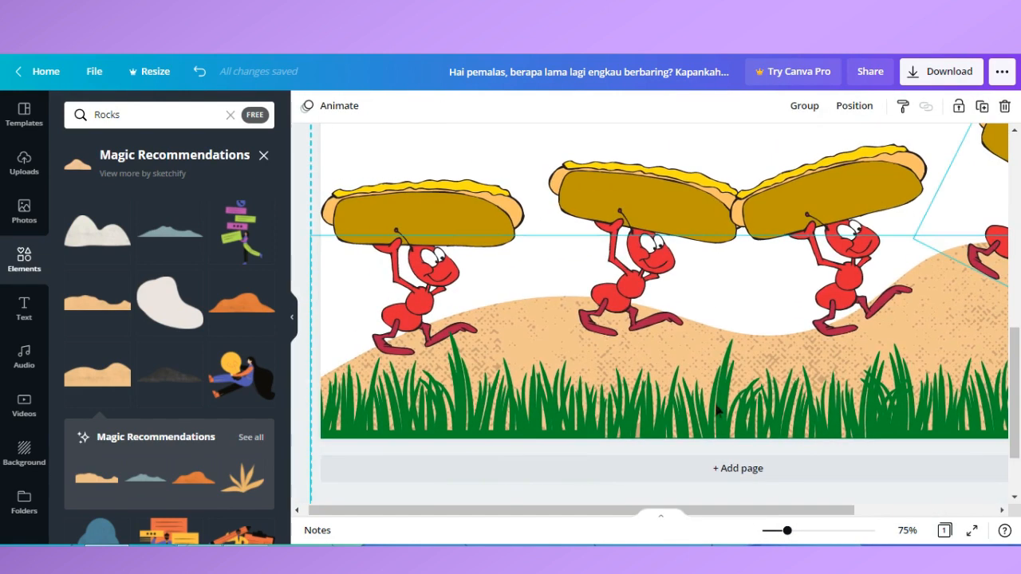
{"action": "left_click", "coordinate": [721, 395]}
{"action": "left_click", "coordinate": [311, 287]}
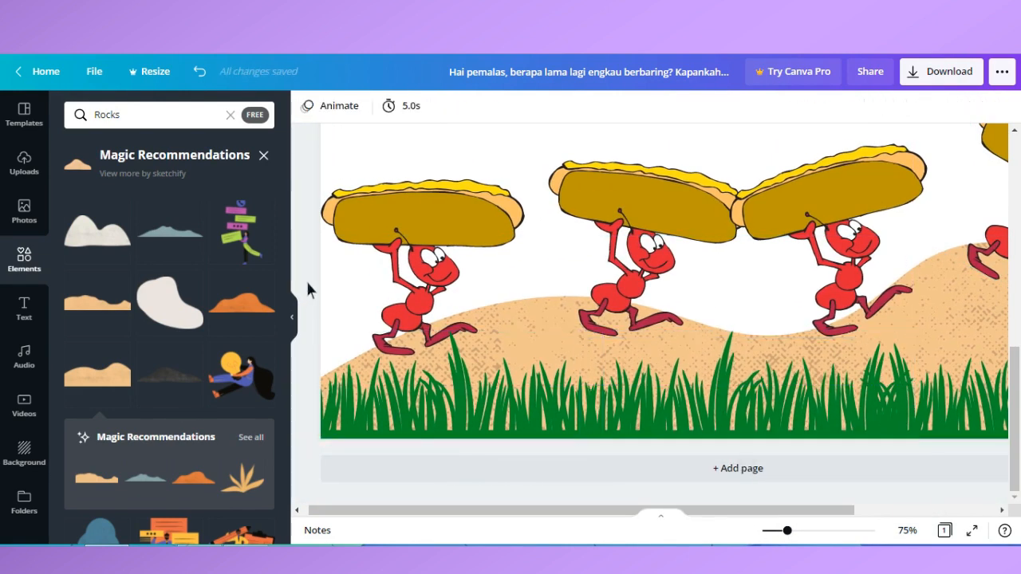
{"action": "left_click_drag", "start_coordinate": [718, 516], "coordinate": [907, 490]}
{"action": "left_click", "coordinate": [907, 531]}
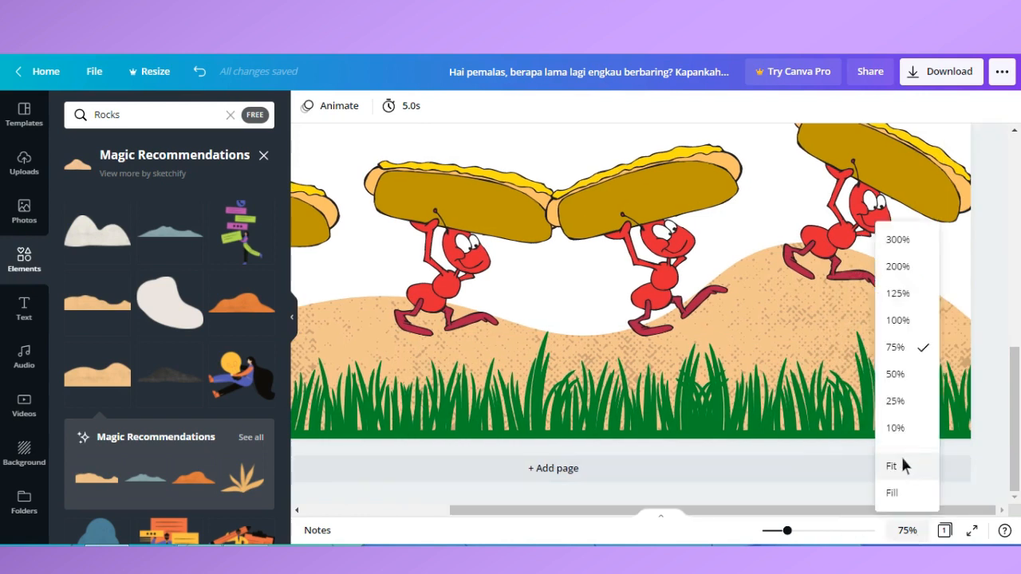
{"action": "left_click", "coordinate": [905, 465]}
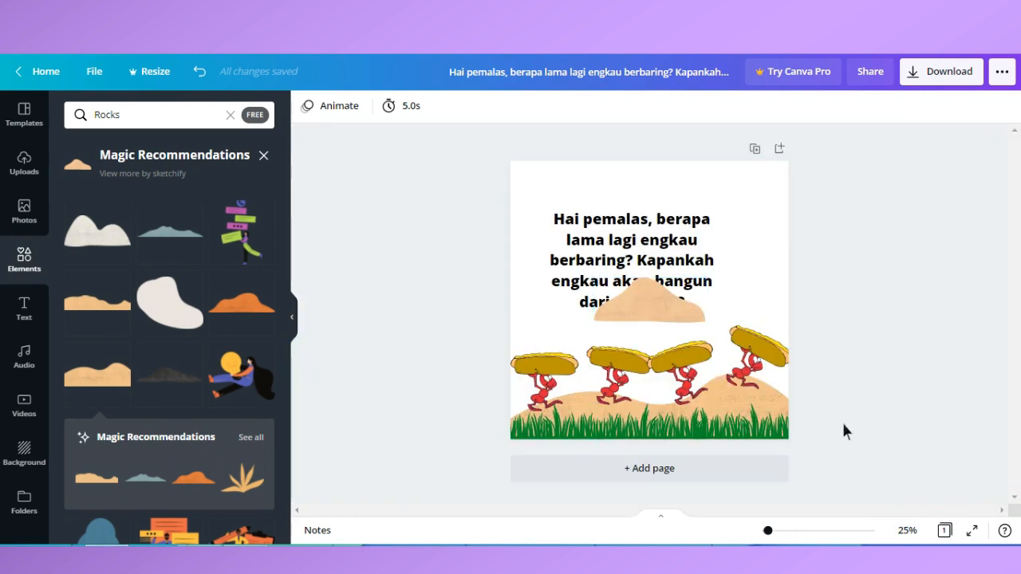
Step: Enlarge the rounded sand hill to almost the page's width, send it to the back and move it above the ants
{"action": "left_click_drag", "start_coordinate": [633, 320], "coordinate": [531, 424]}
{"action": "left_click_drag", "start_coordinate": [606, 382], "coordinate": [735, 329]}
{"action": "left_click", "coordinate": [832, 105]}
{"action": "left_click", "coordinate": [770, 173]}
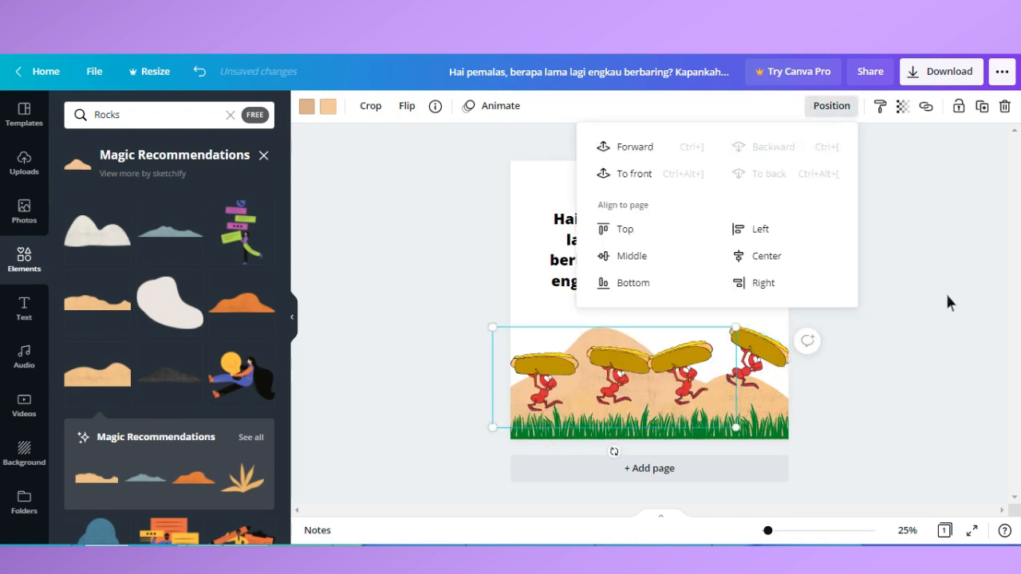
{"action": "left_click_drag", "start_coordinate": [662, 335], "coordinate": [679, 232]}
{"action": "left_click", "coordinate": [536, 425]}
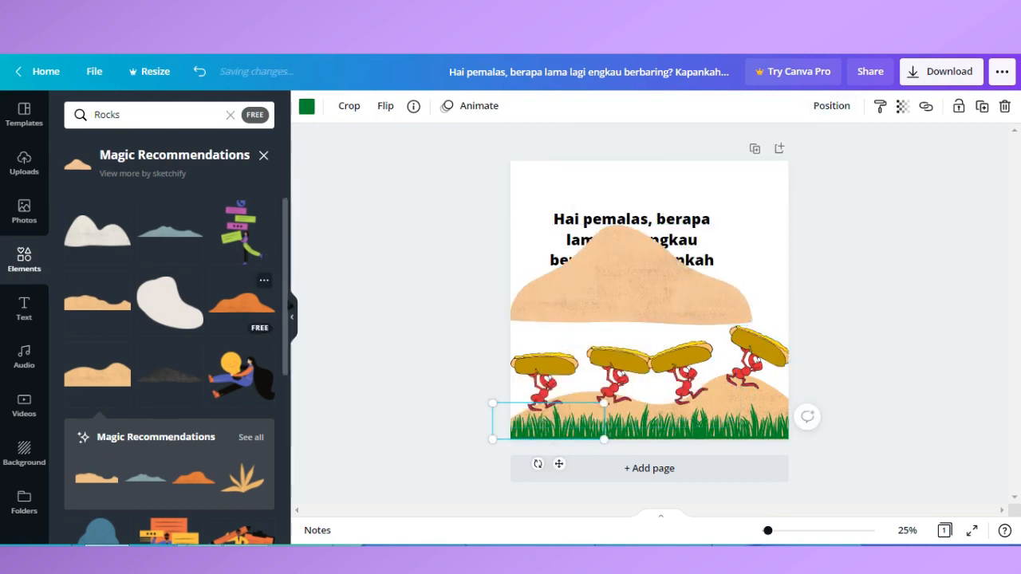
Step: Browse the graphics recommended for the wavy sand shape and search the elements for "grass"
{"action": "left_click_drag", "start_coordinate": [287, 338], "coordinate": [289, 405]}
{"action": "left_click", "coordinate": [263, 299]}
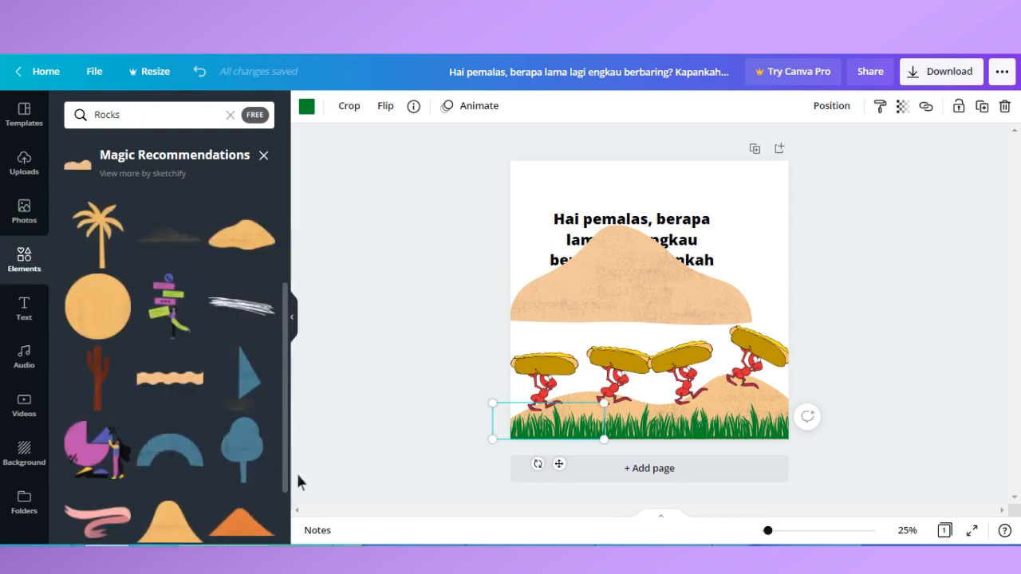
{"action": "left_click", "coordinate": [230, 115]}
{"action": "type", "text": "grass"}
{"action": "key", "text": "Return"}
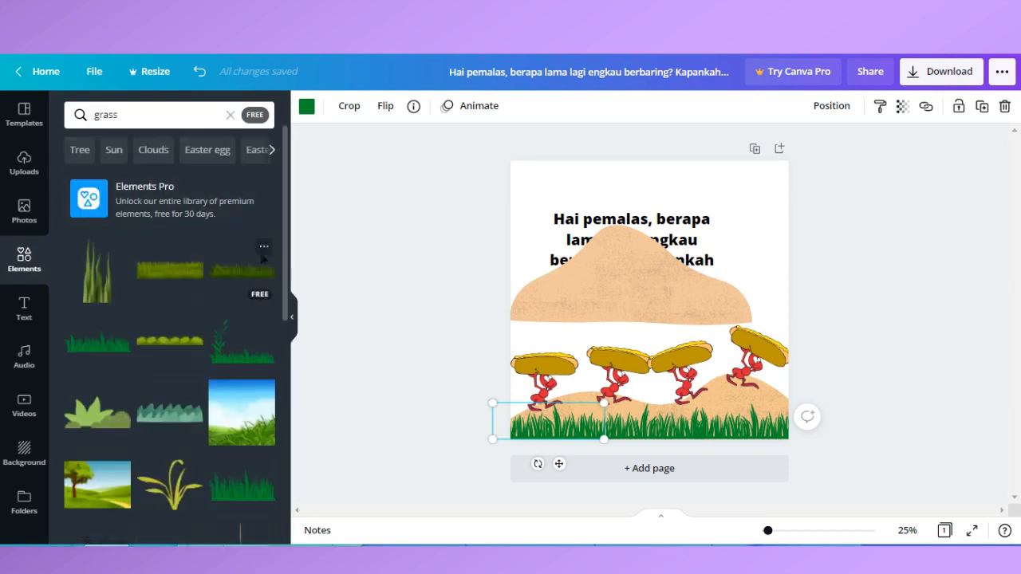
Step: Recolor the wavy dune's textured shading to a dark brown with a custom color
{"action": "left_click", "coordinate": [782, 403]}
{"action": "left_click", "coordinate": [306, 107]}
{"action": "left_click", "coordinate": [78, 176]}
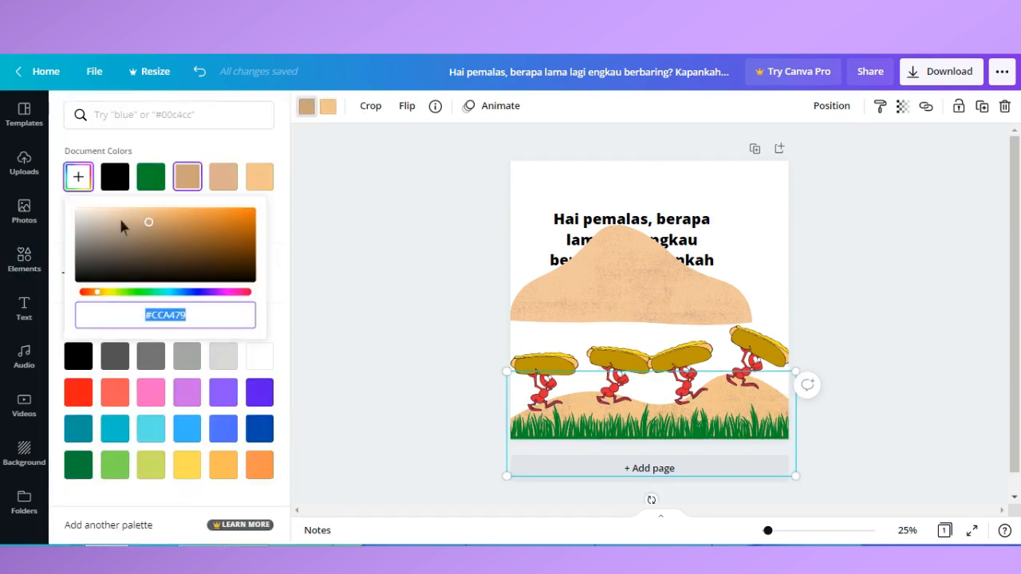
{"action": "left_click", "coordinate": [165, 243]}
Step: Try #AF8756 as the dune's main sand color, and undo it
{"action": "left_click", "coordinate": [328, 106]}
{"action": "left_click", "coordinate": [167, 231]}
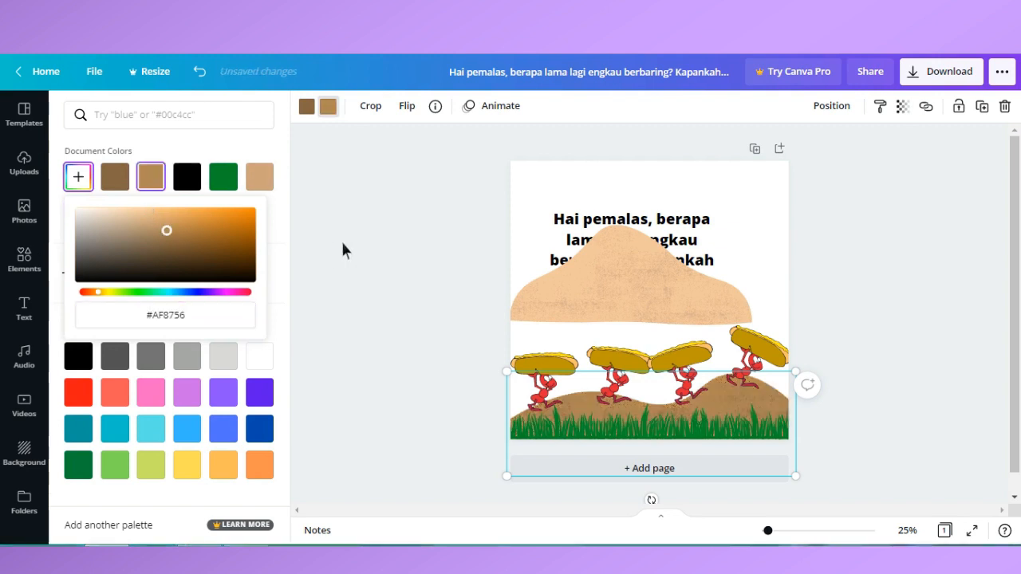
{"action": "left_click", "coordinate": [201, 72]}
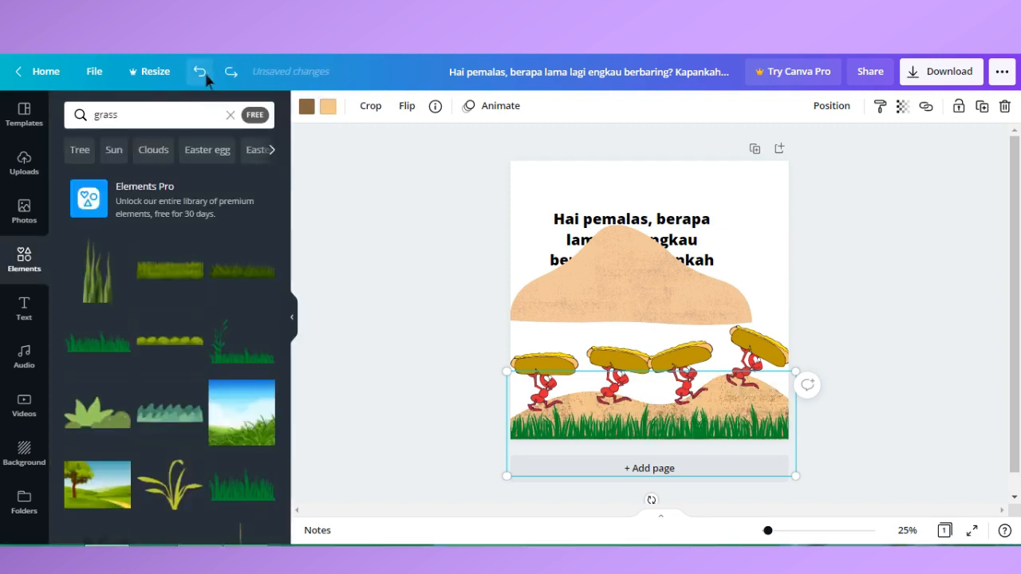
Step: Set the dune's main sand color to the custom light orange #F4B871
{"action": "left_click", "coordinate": [327, 106]}
{"action": "left_click", "coordinate": [78, 176]}
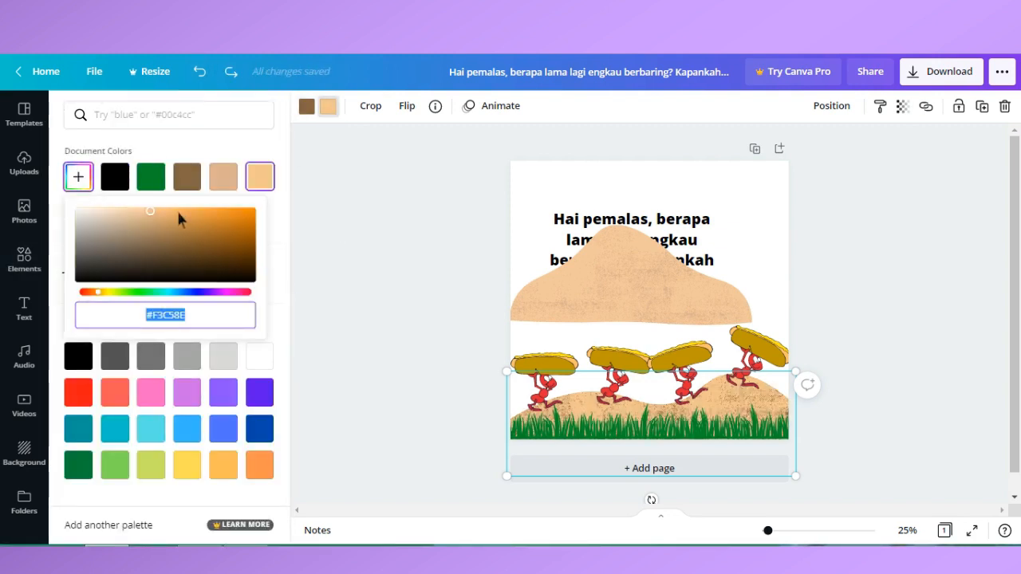
{"action": "left_click", "coordinate": [178, 212]}
{"action": "left_click", "coordinate": [347, 273]}
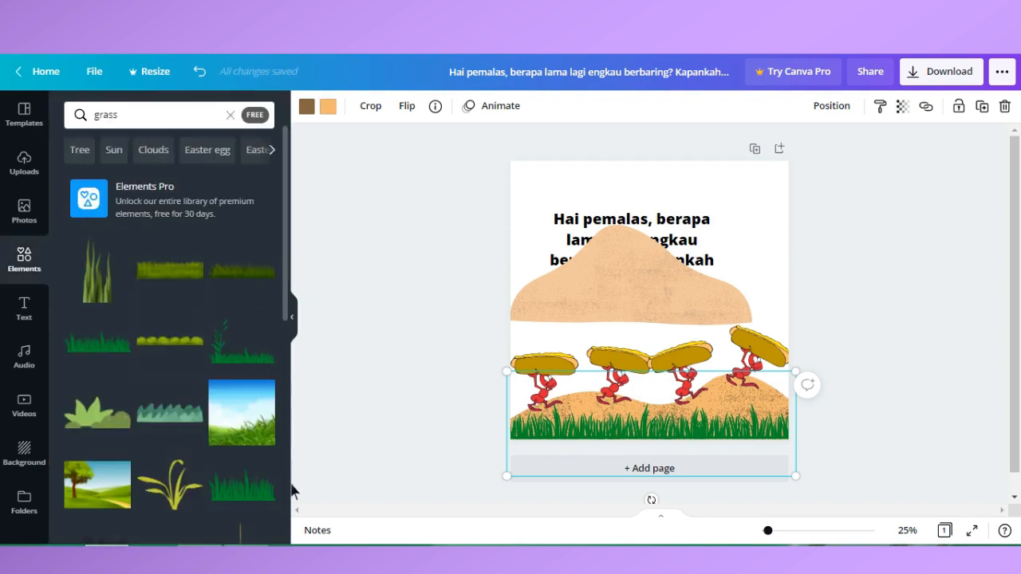
Step: Add the bright green grass strip, enlarge it to half the page's width and duplicate it to span the page over the ants
{"action": "scroll", "coordinate": [287, 483], "scroll_direction": "down", "scroll_amount": 5}
{"action": "left_click", "coordinate": [114, 411]}
{"action": "left_click_drag", "start_coordinate": [612, 297], "coordinate": [533, 451]}
{"action": "left_click_drag", "start_coordinate": [613, 444], "coordinate": [550, 392]}
{"action": "left_click_drag", "start_coordinate": [610, 372], "coordinate": [650, 340]}
{"action": "left_click_drag", "start_coordinate": [593, 402], "coordinate": [761, 406]}
{"action": "key", "text": "ctrl+d"}
Step: Group the two bright green grass strips and send the group behind the ants and the dune
{"action": "left_click", "coordinate": [656, 352], "text": "shift"}
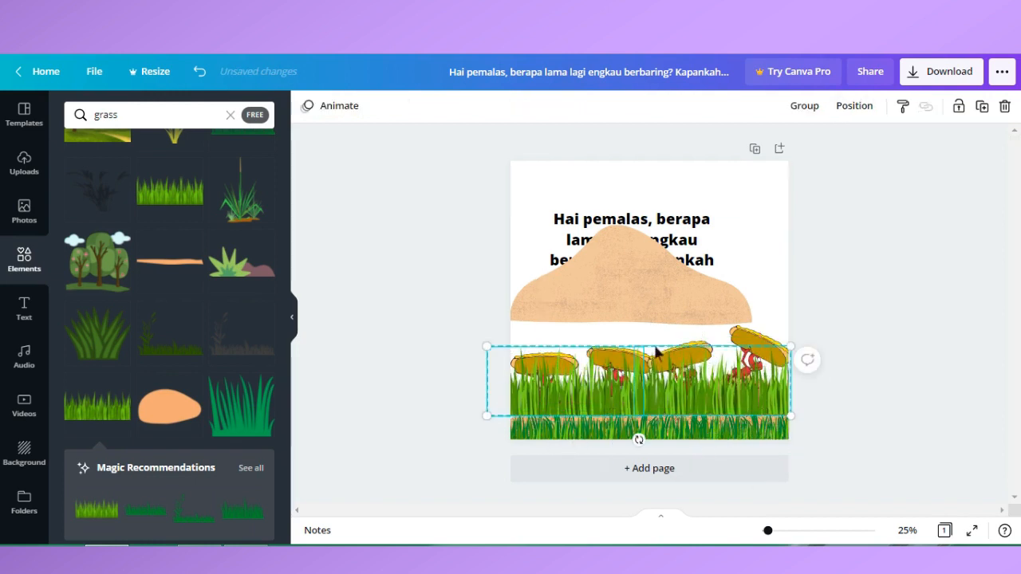
{"action": "left_click", "coordinate": [819, 108]}
{"action": "left_click", "coordinate": [831, 105]}
{"action": "left_click", "coordinate": [841, 174]}
{"action": "left_click", "coordinate": [934, 226]}
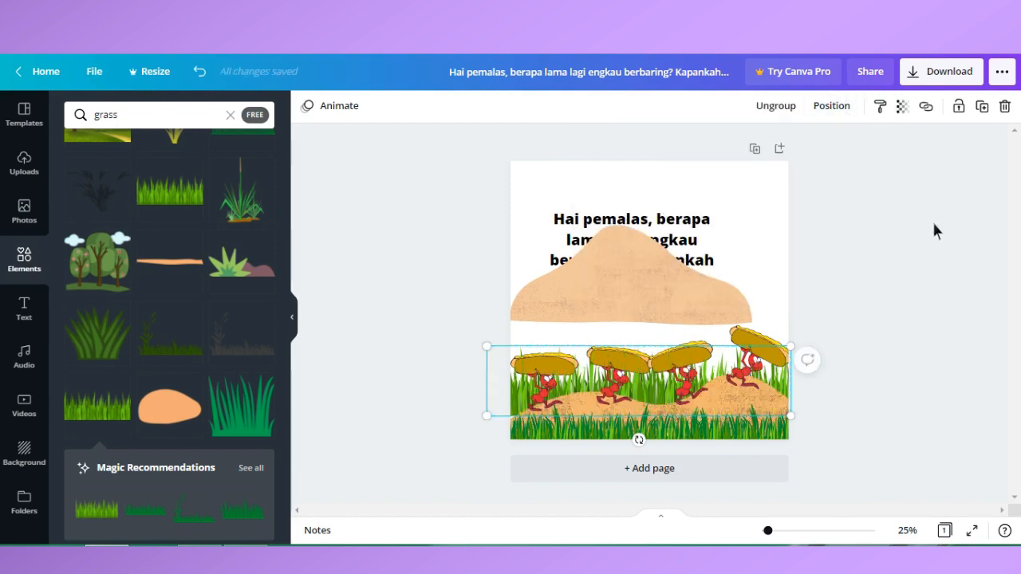
Step: Delete the rounded sand hill that covers the quote
{"action": "left_click_drag", "start_coordinate": [617, 283], "coordinate": [659, 287]}
{"action": "key", "text": "Delete"}
Step: Select the dune, the bright green grass and the rightmost ant together and nudge them slightly down
{"action": "left_click", "coordinate": [738, 401]}
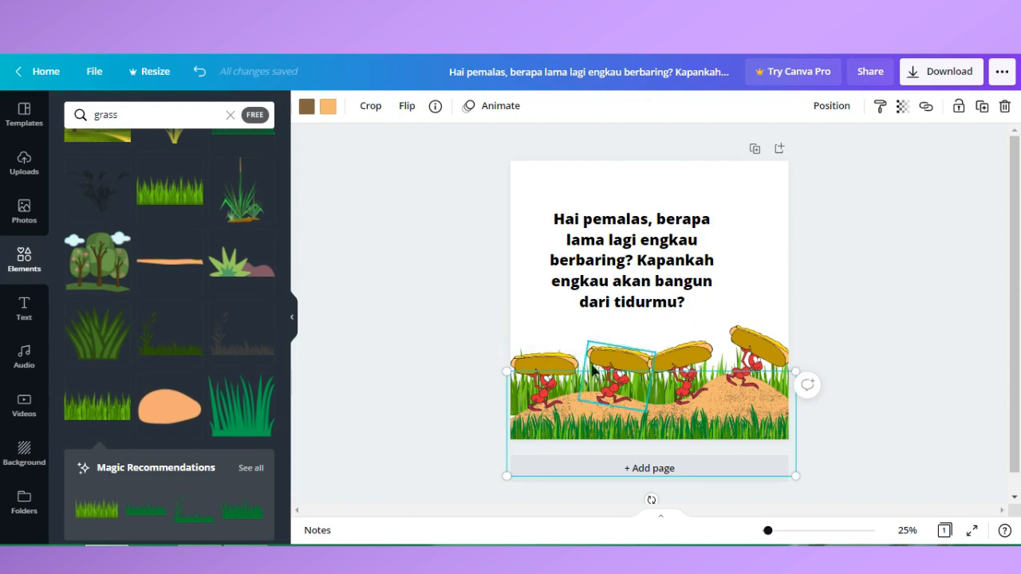
{"action": "left_click", "coordinate": [593, 371]}
{"action": "left_click", "coordinate": [907, 530]}
{"action": "left_click", "coordinate": [901, 348]}
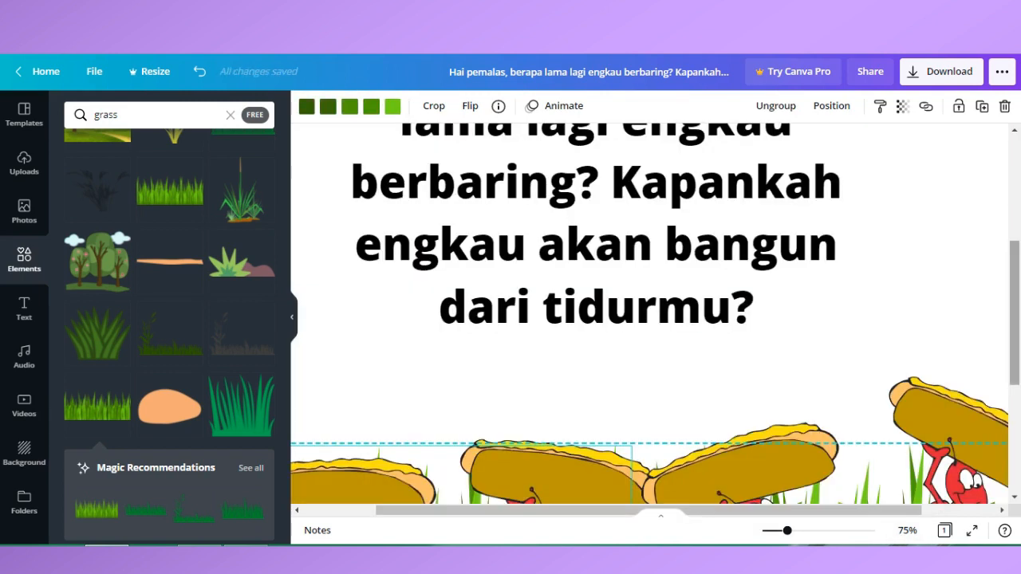
{"action": "left_click_drag", "start_coordinate": [598, 515], "coordinate": [456, 529]}
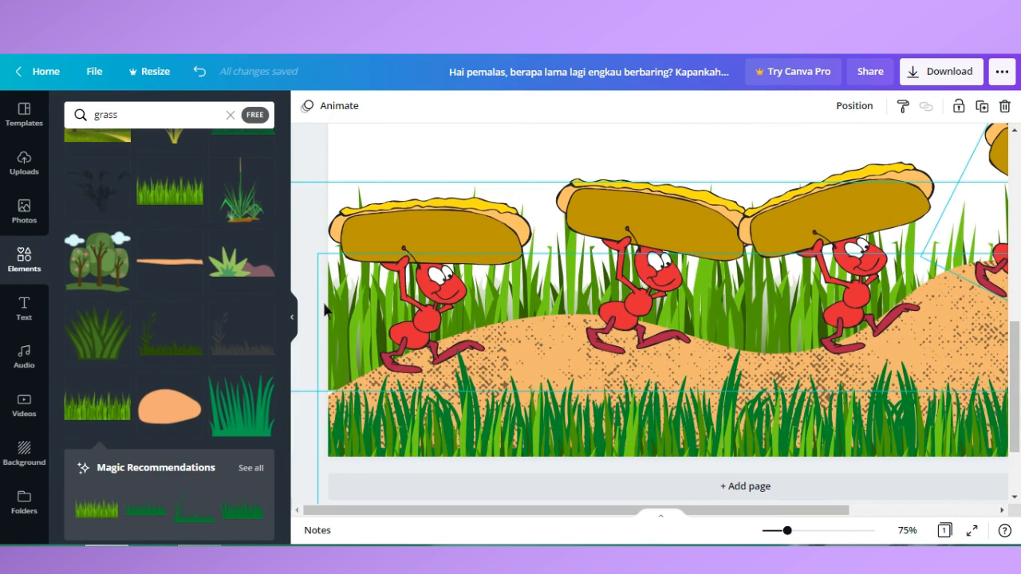
{"action": "key", "text": "Down"}
{"action": "key", "text": "Down"}
{"action": "key", "text": "Down"}
{"action": "key", "text": "Down"}
{"action": "key", "text": "Down"}
{"action": "key", "text": "Down"}
{"action": "key", "text": "Down"}
{"action": "key", "text": "Down"}
{"action": "key", "text": "Down"}
{"action": "key", "text": "Down"}
{"action": "key", "text": "Down"}
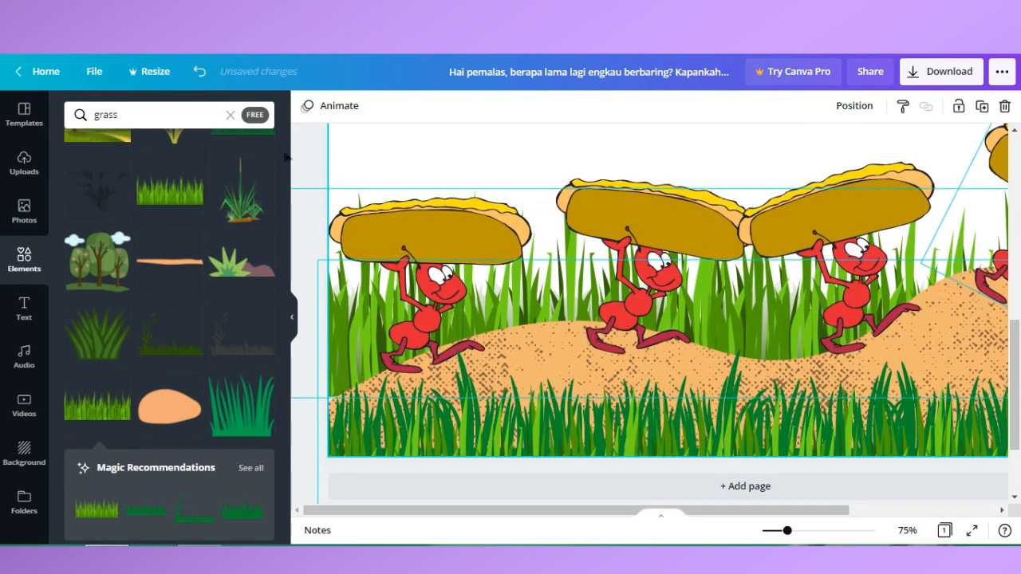
Step: Undo the recent edits back to the two ungrouped bright green grass strips standing side by side in front of the ants
{"action": "left_click", "coordinate": [201, 71]}
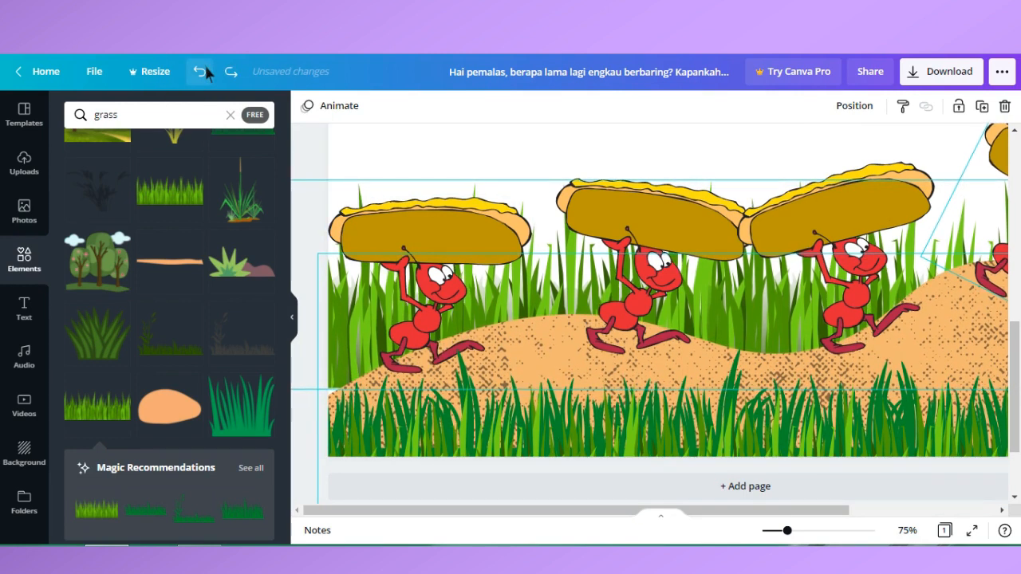
{"action": "left_click", "coordinate": [206, 72]}
{"action": "left_click", "coordinate": [206, 72]}
{"action": "left_click", "coordinate": [205, 72]}
{"action": "left_click", "coordinate": [206, 72]}
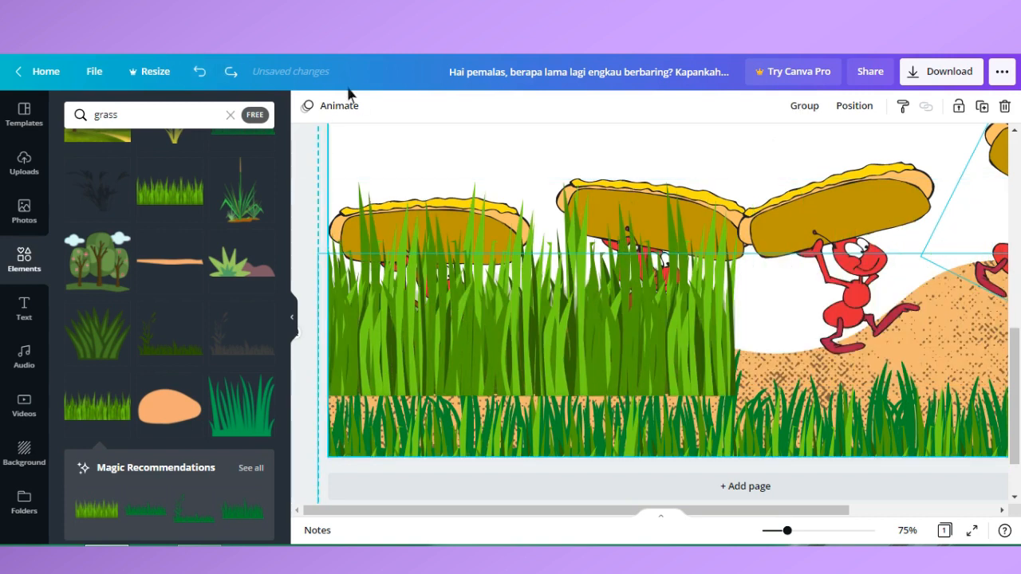
{"action": "left_click", "coordinate": [233, 72]}
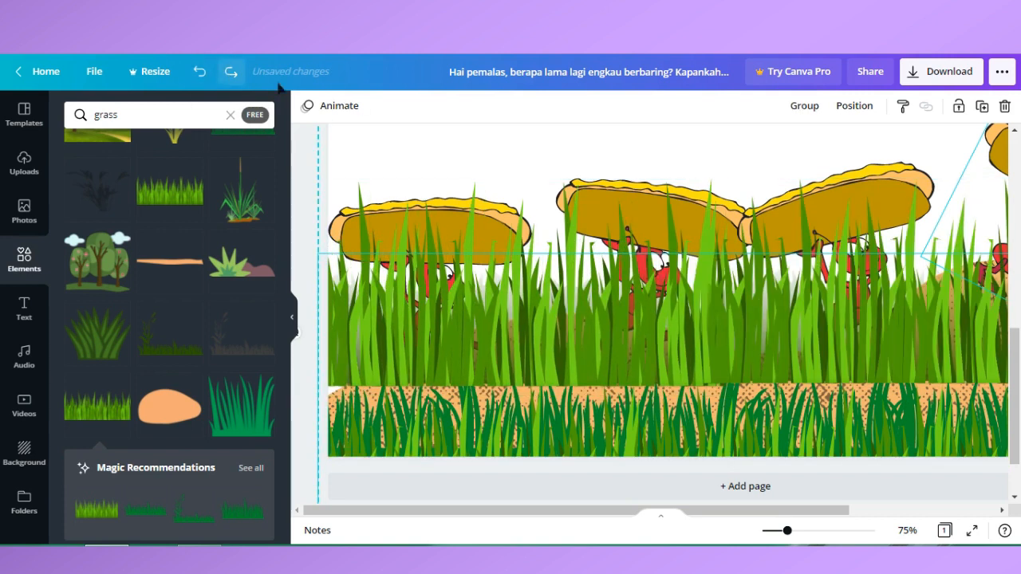
Step: Group the two bright green grass strips, send them behind the ants and dune, and lower them slightly
{"action": "left_click", "coordinate": [903, 531]}
{"action": "left_click", "coordinate": [891, 403]}
{"action": "left_click", "coordinate": [832, 105]}
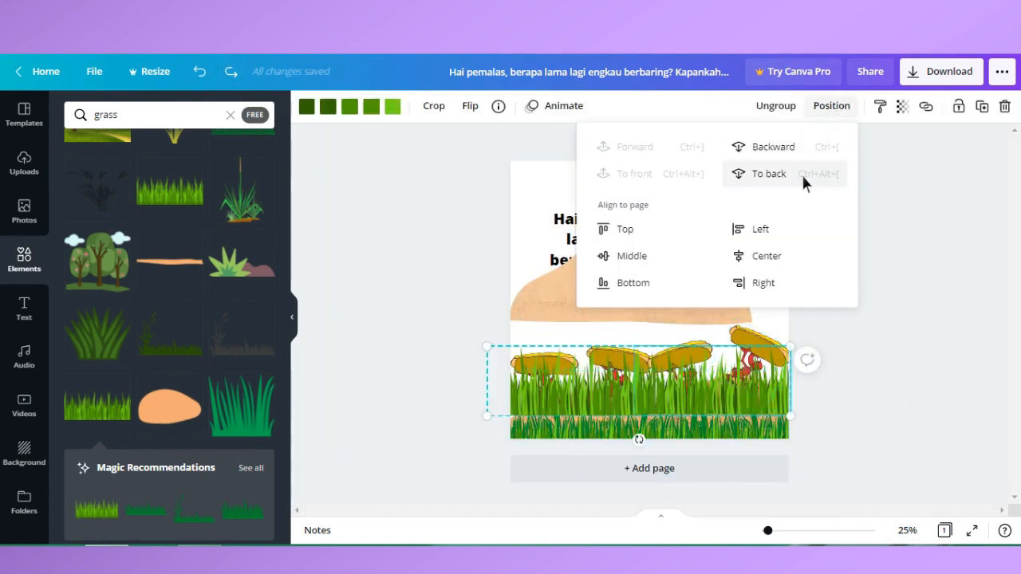
{"action": "left_click", "coordinate": [801, 177]}
{"action": "left_click", "coordinate": [910, 533]}
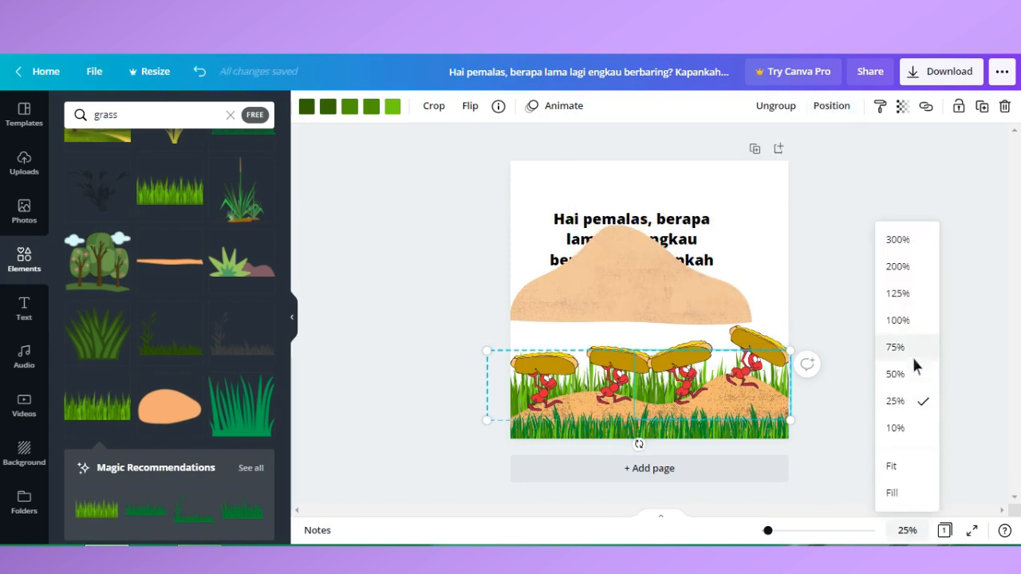
{"action": "left_click", "coordinate": [912, 351]}
{"action": "scroll", "coordinate": [558, 319], "scroll_direction": "down", "scroll_amount": 5}
{"action": "left_click", "coordinate": [907, 531]}
{"action": "left_click", "coordinate": [891, 401]}
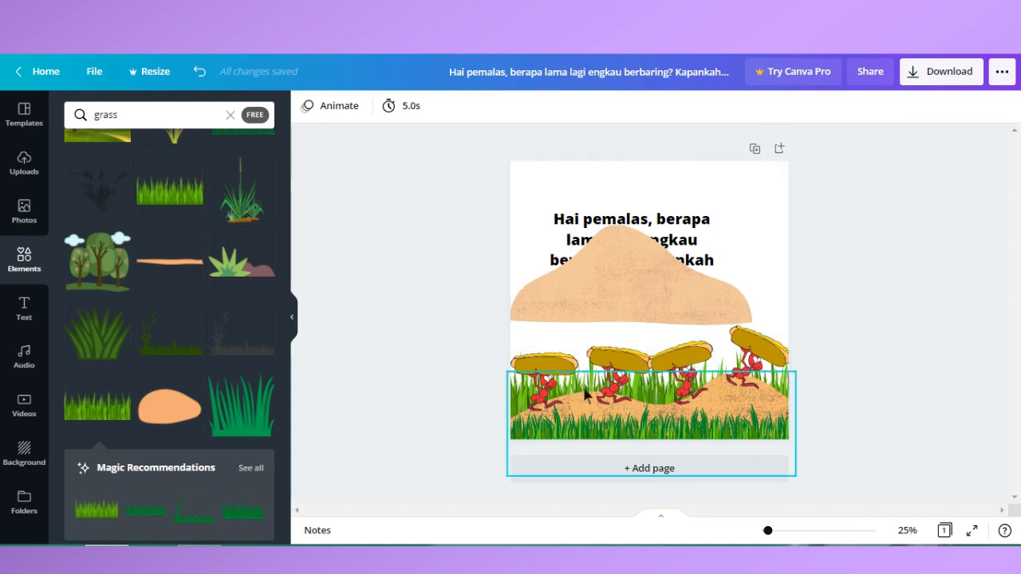
Step: Ungroup the bright green grass strips and nudge the right-hand strip slightly up
{"action": "left_click", "coordinate": [587, 363]}
{"action": "left_click", "coordinate": [782, 106]}
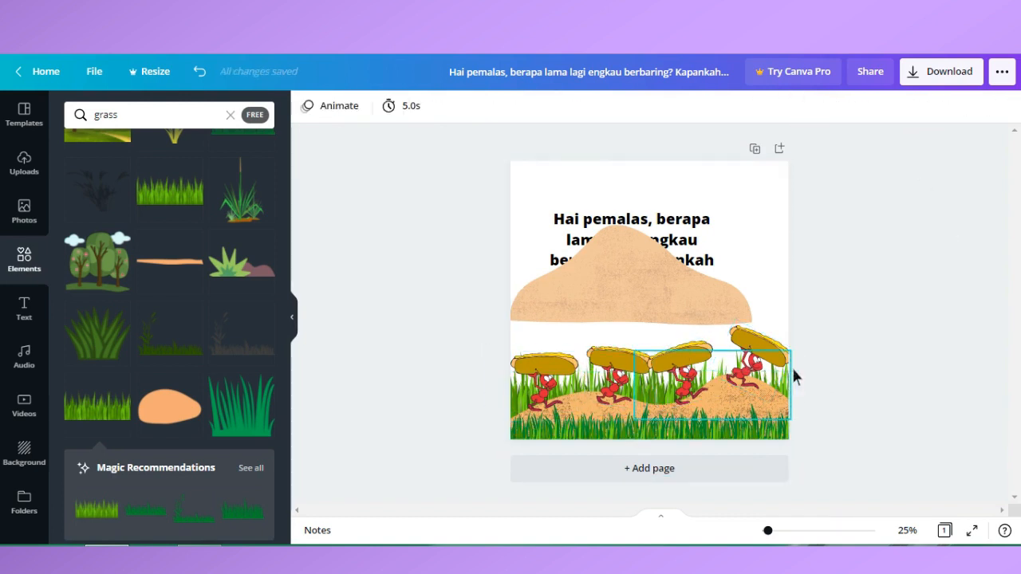
{"action": "left_click", "coordinate": [792, 371]}
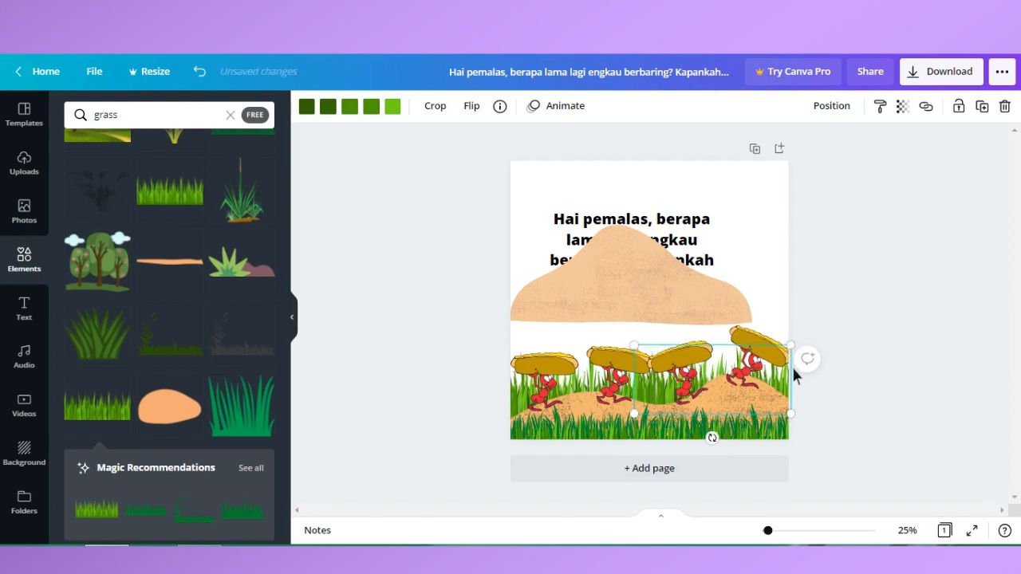
Step: Enlarge a dark green grass strip to the page's width, move it up over the ants and send it to the back
{"action": "left_click", "coordinate": [539, 415]}
{"action": "left_click_drag", "start_coordinate": [604, 403], "coordinate": [788, 305]}
{"action": "left_click_drag", "start_coordinate": [675, 383], "coordinate": [673, 363]}
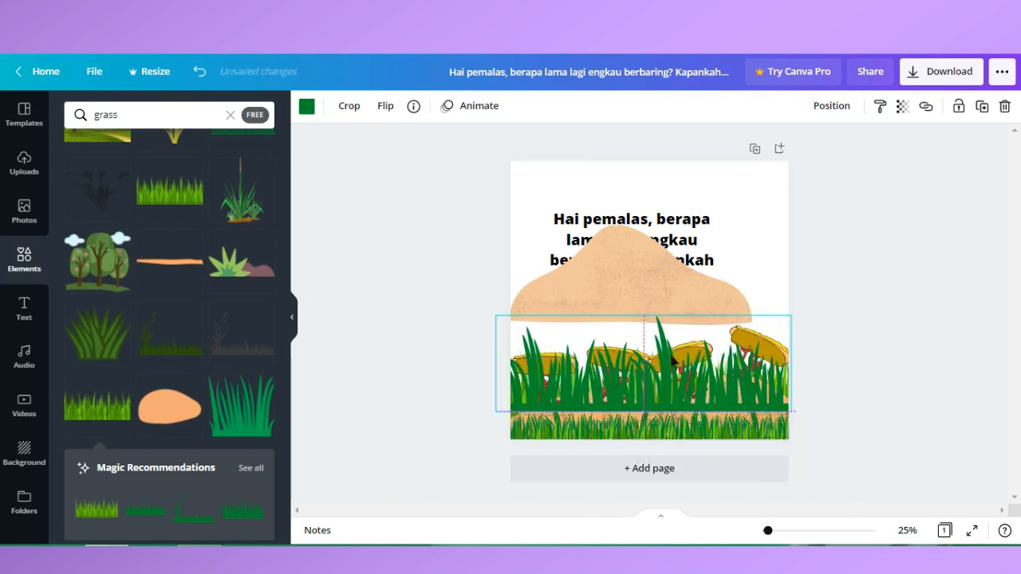
{"action": "left_click", "coordinate": [843, 111]}
{"action": "left_click", "coordinate": [792, 174]}
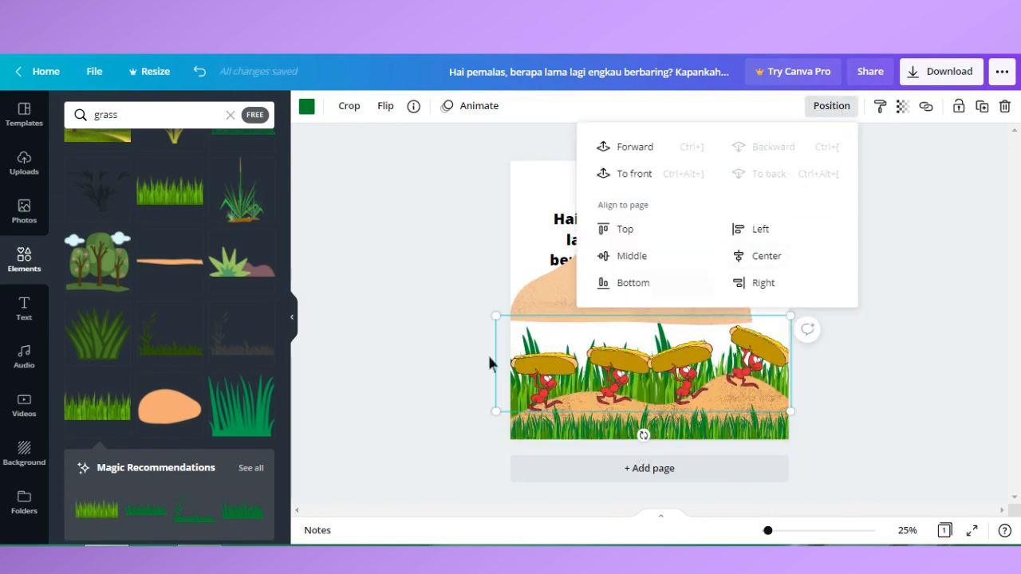
Step: Show all graphics recommended for the bright green grass and add the short dark green grass strip to the page
{"action": "left_click", "coordinate": [250, 473]}
{"action": "left_click", "coordinate": [342, 265]}
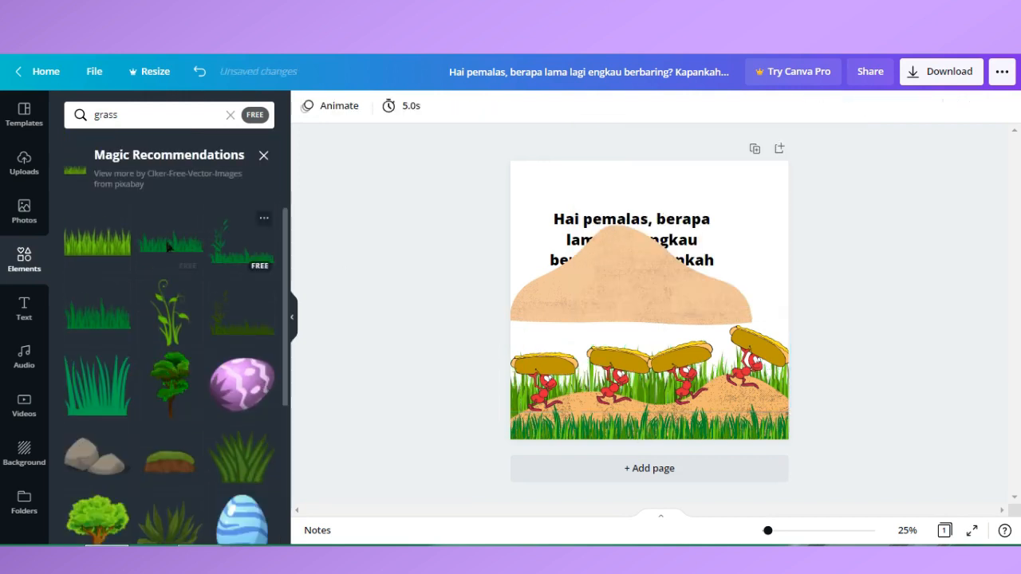
{"action": "left_click", "coordinate": [175, 243]}
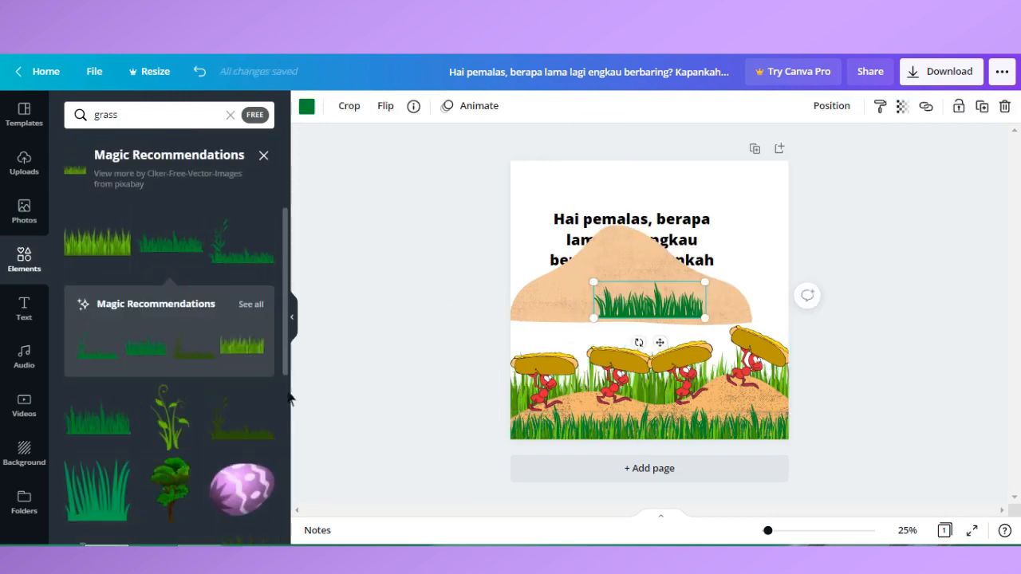
{"action": "scroll", "coordinate": [290, 396], "scroll_direction": "down", "scroll_amount": 5}
{"action": "scroll", "coordinate": [289, 220], "scroll_direction": "up", "scroll_amount": 5}
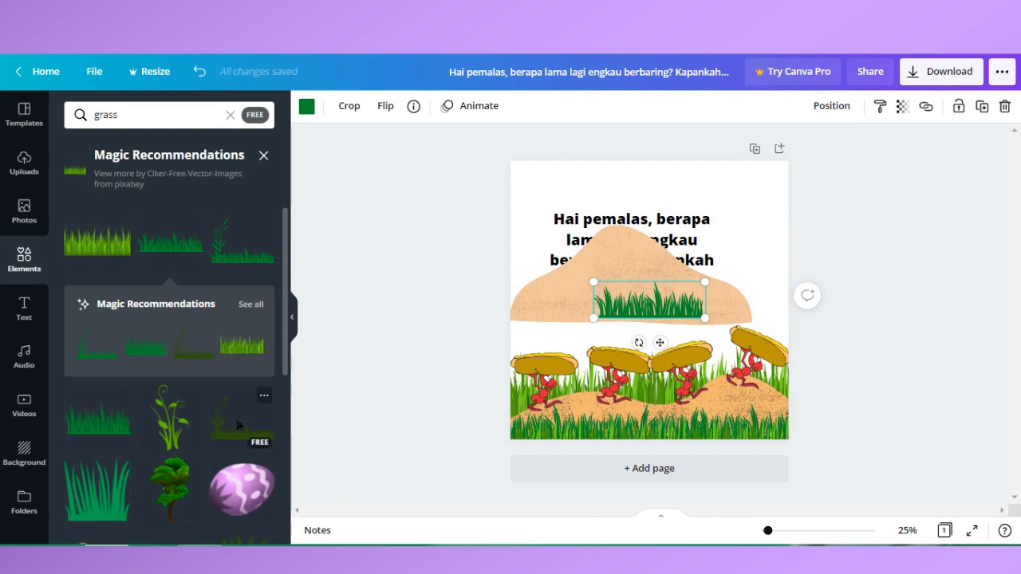
Step: Add the olive grass graphic with tall cattails, enlarge it to the page's width behind the ants and send it to the back
{"action": "left_click", "coordinate": [239, 423]}
{"action": "left_click_drag", "start_coordinate": [629, 336], "coordinate": [534, 407]}
{"action": "left_click_drag", "start_coordinate": [610, 334], "coordinate": [793, 204]}
{"action": "left_click_drag", "start_coordinate": [609, 394], "coordinate": [606, 383]}
{"action": "left_click", "coordinate": [831, 105]}
{"action": "left_click", "coordinate": [782, 173]}
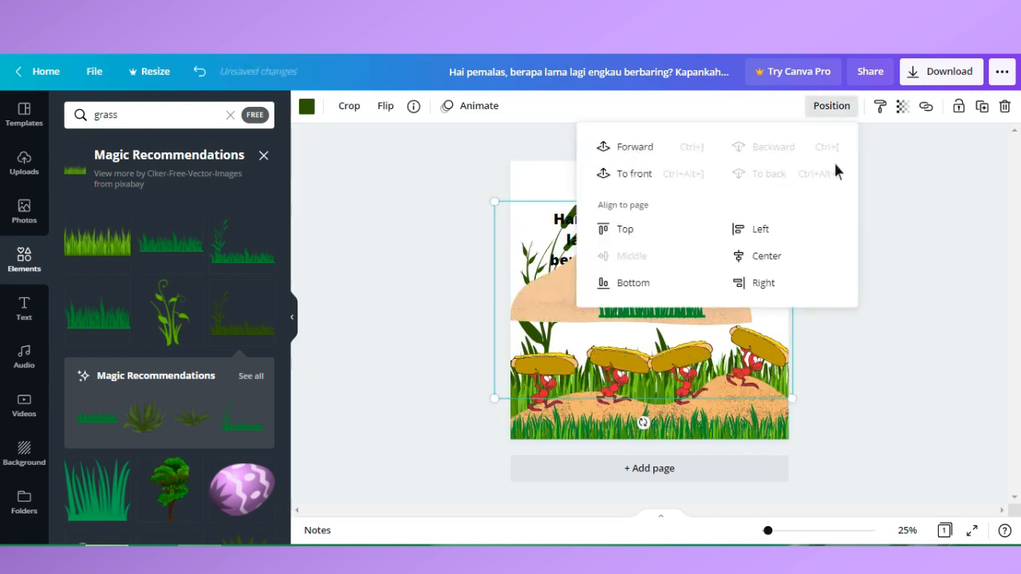
Step: Delete the short dark green grass strip and the rounded sand hill that covers the quote
{"action": "left_click", "coordinate": [672, 310]}
{"action": "key", "text": "Delete"}
{"action": "left_click", "coordinate": [671, 309]}
{"action": "key", "text": "Delete"}
Step: Duplicate the wavy dune, move the copy up below the quote and flip it horizontally
{"action": "left_click", "coordinate": [727, 402]}
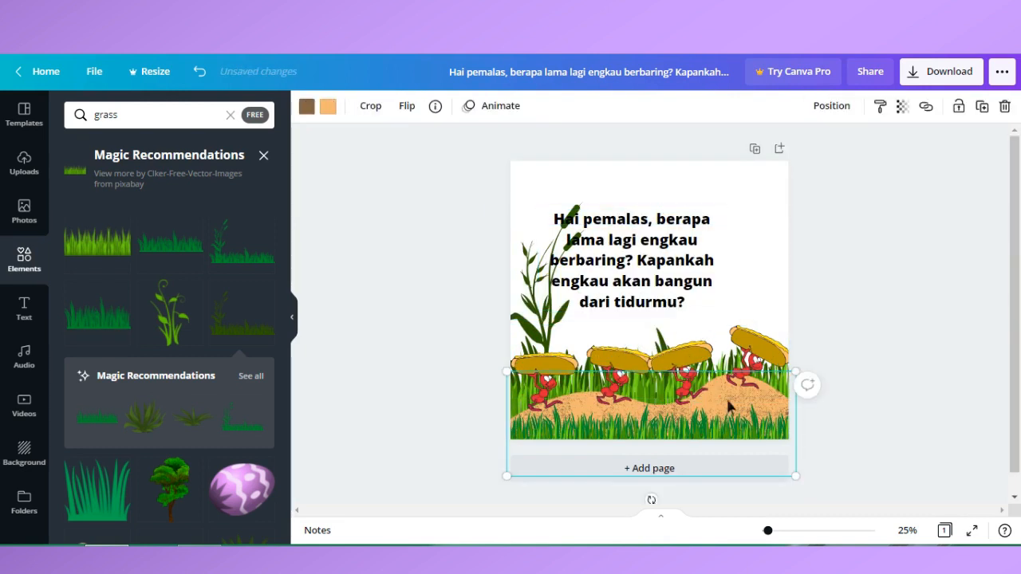
{"action": "left_click_drag", "start_coordinate": [754, 397], "coordinate": [751, 323]}
{"action": "left_click", "coordinate": [407, 105]}
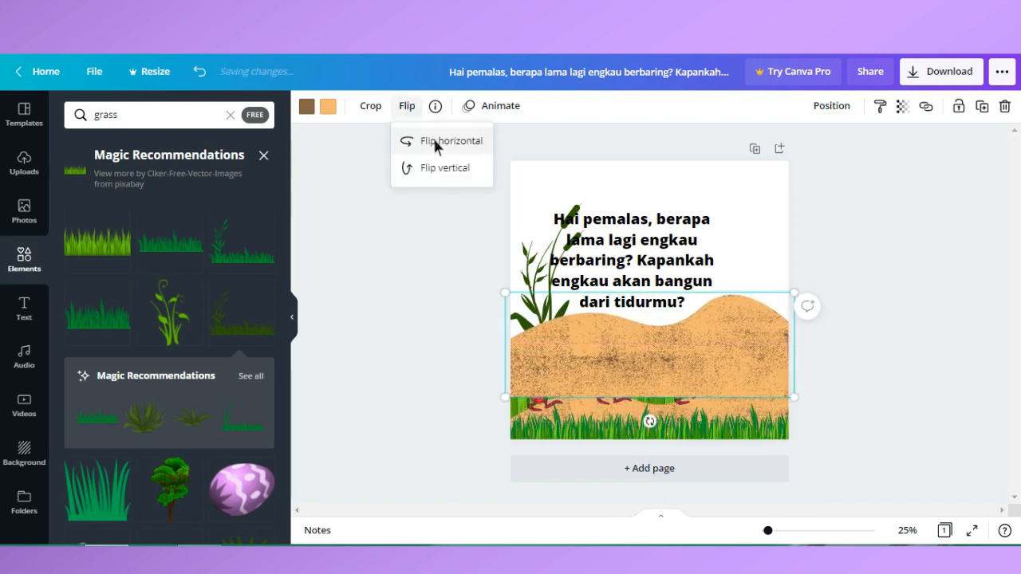
{"action": "left_click", "coordinate": [434, 138]}
Step: Recolor the flipped dune's main sand color to a darker tan and send the dune behind the ants and grass
{"action": "left_click", "coordinate": [328, 105]}
{"action": "left_click", "coordinate": [78, 176]}
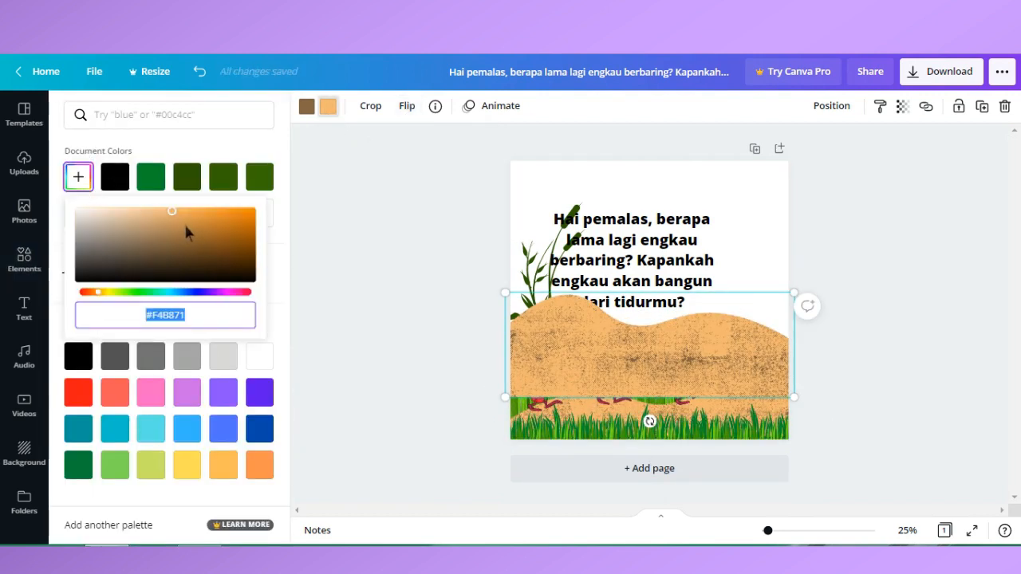
{"action": "left_click", "coordinate": [180, 225]}
{"action": "left_click", "coordinate": [933, 218]}
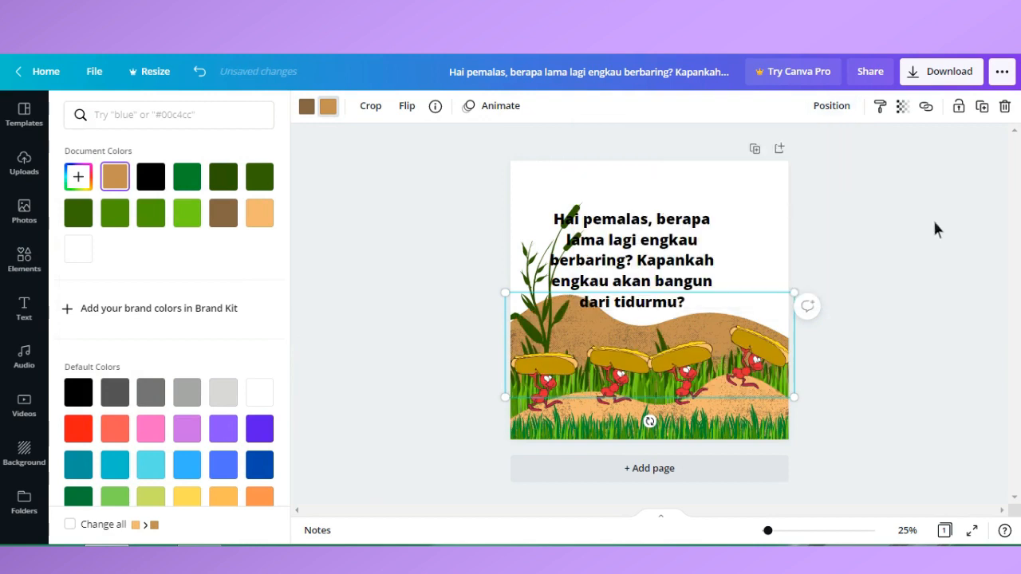
Step: Nudge the darker background dune slightly down
{"action": "key", "text": "Down"}
{"action": "key", "text": "Down"}
{"action": "key", "text": "Down"}
{"action": "key", "text": "Down"}
{"action": "key", "text": "Down"}
{"action": "key", "text": "Down"}
{"action": "key", "text": "Down"}
{"action": "key", "text": "Down"}
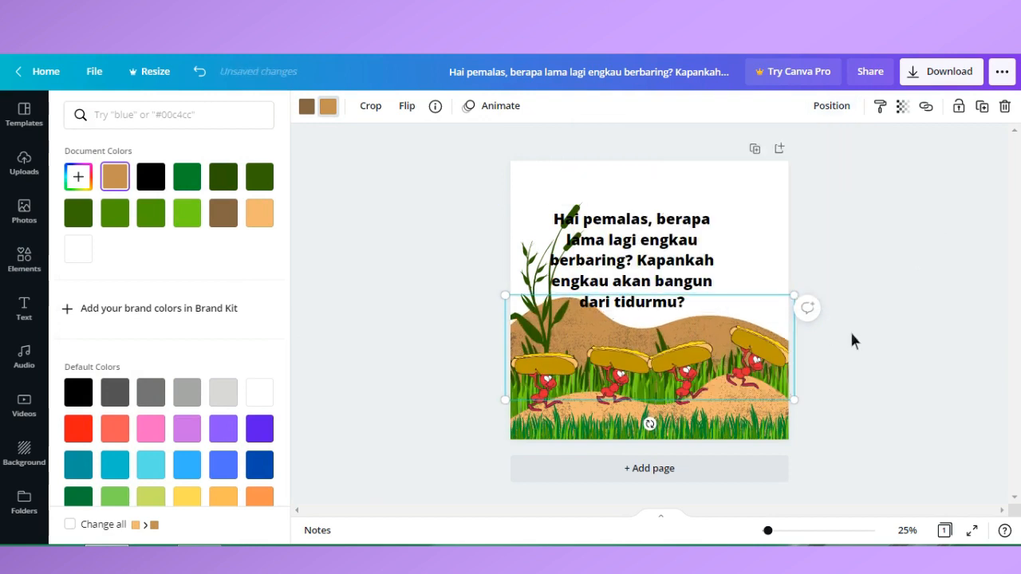
Step: Move the quote text up and to the right so it clears the cattails
{"action": "left_click", "coordinate": [884, 275]}
{"action": "left_click_drag", "start_coordinate": [647, 245], "coordinate": [691, 218]}
{"action": "left_click", "coordinate": [804, 193]}
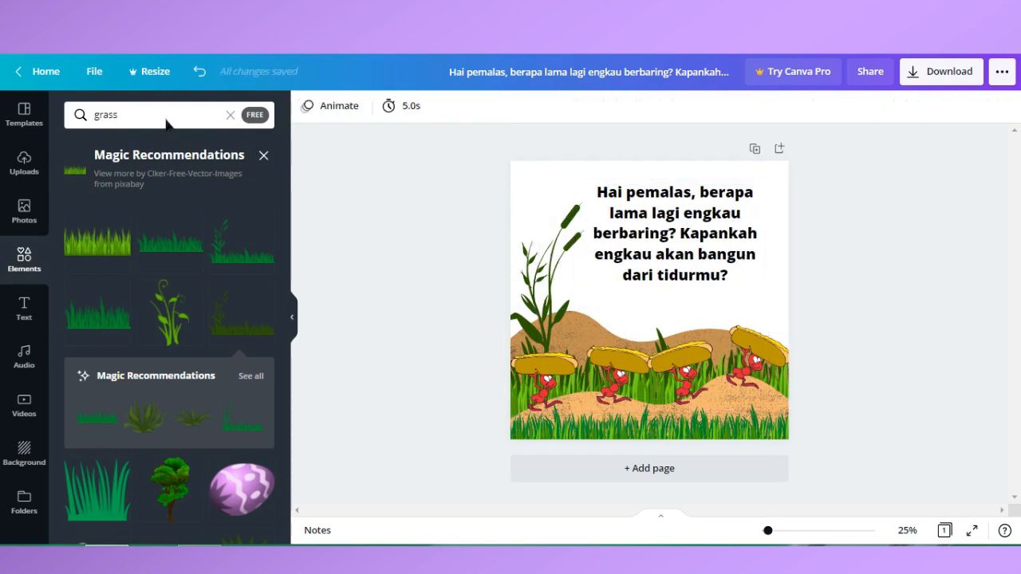
Step: Replace the elements search term with "plant" and run the search
{"action": "left_click", "coordinate": [166, 119]}
{"action": "key", "text": "BackSpace"}
{"action": "key", "text": "BackSpace"}
{"action": "key", "text": "BackSpace"}
{"action": "key", "text": "BackSpace"}
{"action": "key", "text": "BackSpace"}
{"action": "type", "text": "plant"}
{"action": "key", "text": "Return"}
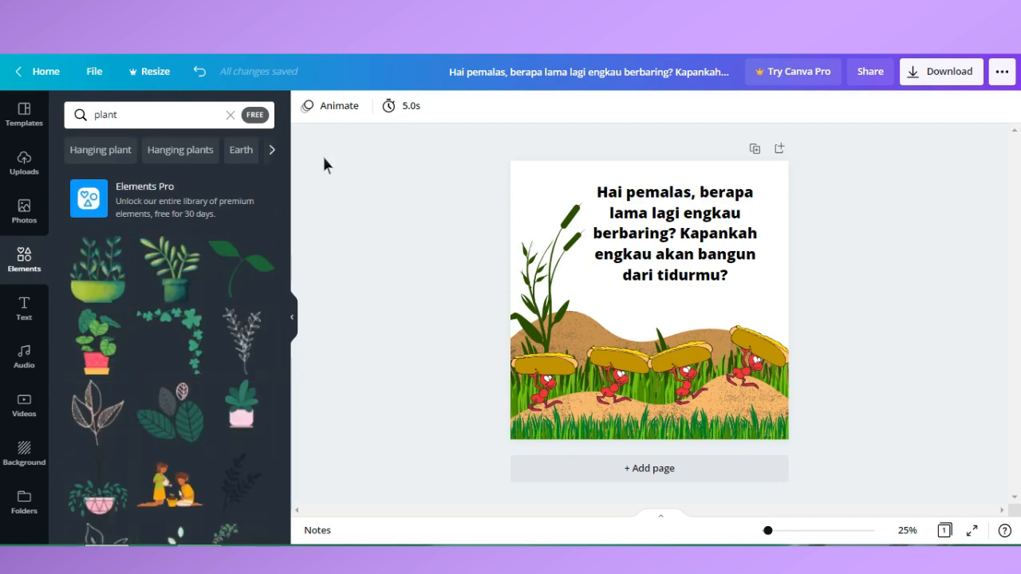
Step: Add the dark green two-leaf sprout, shrink it, place it in the grass below the rightmost ant and adjust its stacking order
{"action": "left_click", "coordinate": [250, 268]}
{"action": "left_click_drag", "start_coordinate": [685, 294], "coordinate": [769, 389]}
{"action": "left_click_drag", "start_coordinate": [679, 345], "coordinate": [748, 401]}
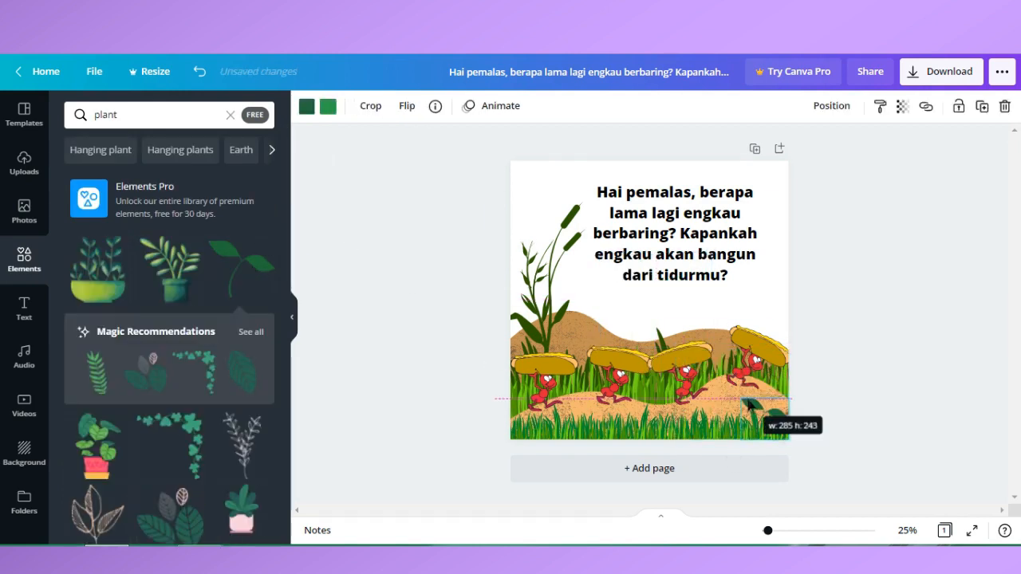
{"action": "left_click", "coordinate": [836, 106]}
{"action": "left_click", "coordinate": [667, 154]}
{"action": "left_click", "coordinate": [911, 347]}
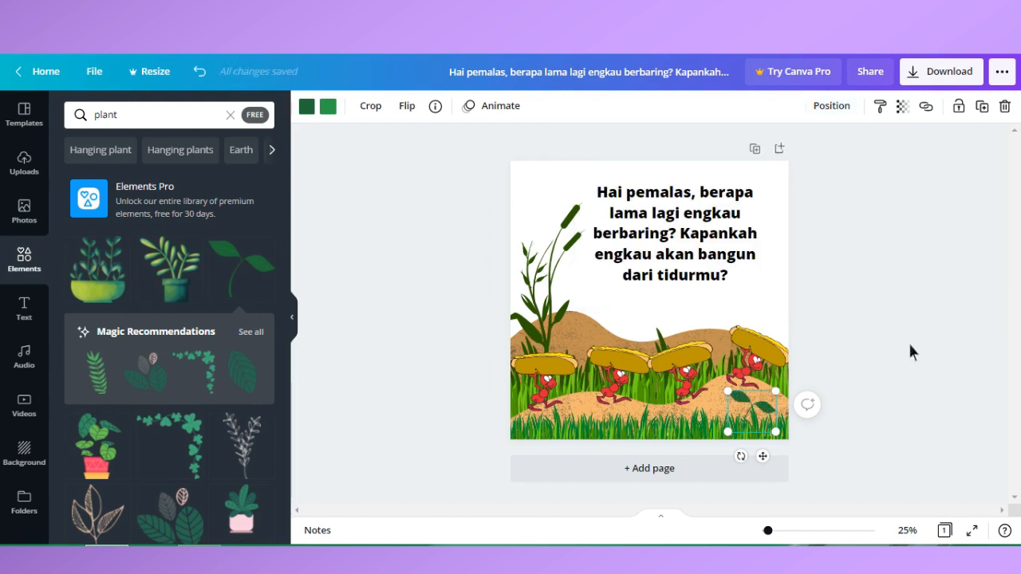
{"action": "left_click", "coordinate": [750, 405]}
Step: Try a light green fern branch and another leafy plant in the scene, removing each of them again
{"action": "scroll", "coordinate": [169, 359], "scroll_direction": "down", "scroll_amount": 5}
{"action": "left_click", "coordinate": [97, 365]}
{"action": "left_click_drag", "start_coordinate": [675, 314], "coordinate": [543, 393]}
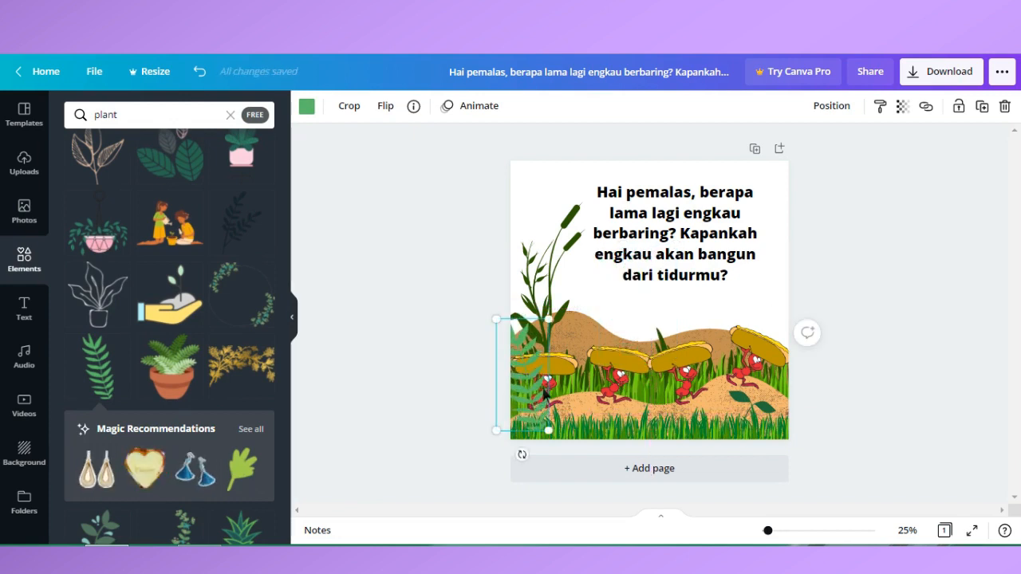
{"action": "left_click", "coordinate": [444, 375]}
{"action": "scroll", "coordinate": [279, 472], "scroll_direction": "down", "scroll_amount": 5}
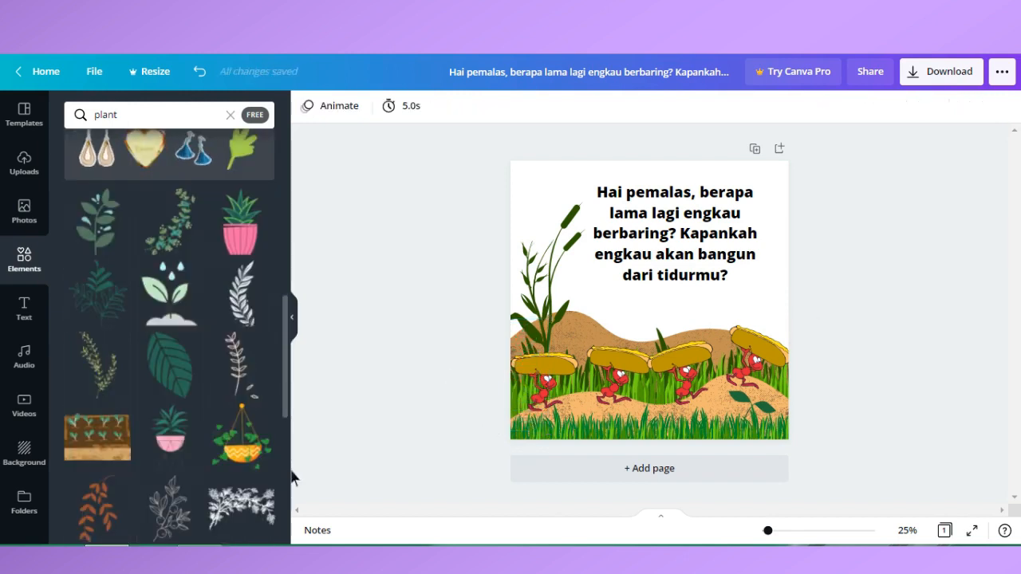
{"action": "left_click", "coordinate": [102, 228]}
{"action": "key", "text": "Delete"}
{"action": "scroll", "coordinate": [289, 479], "scroll_direction": "down", "scroll_amount": 10}
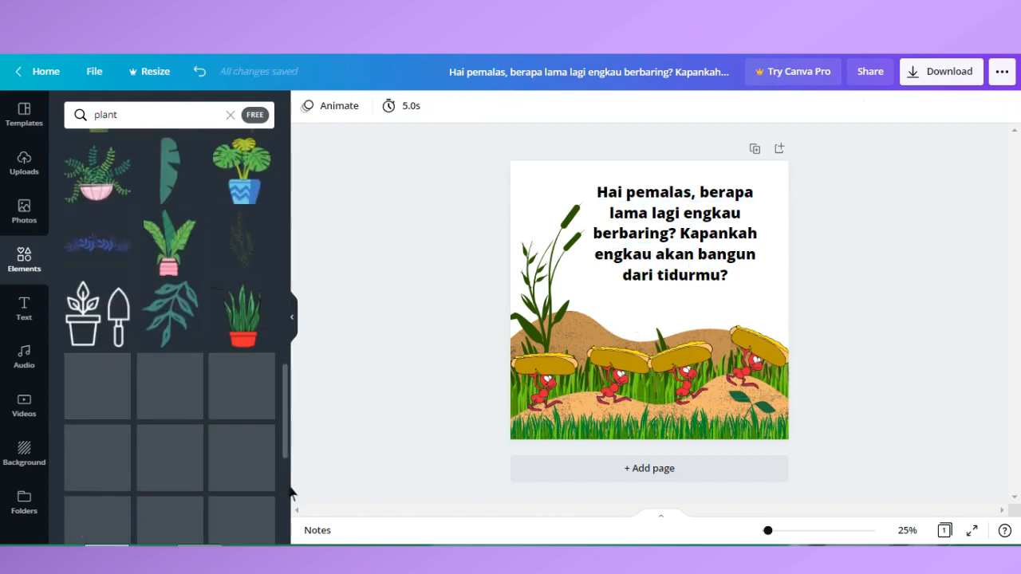
Step: Send the cattails behind the darker background dune and nudge the dune slightly down
{"action": "left_click", "coordinate": [585, 320]}
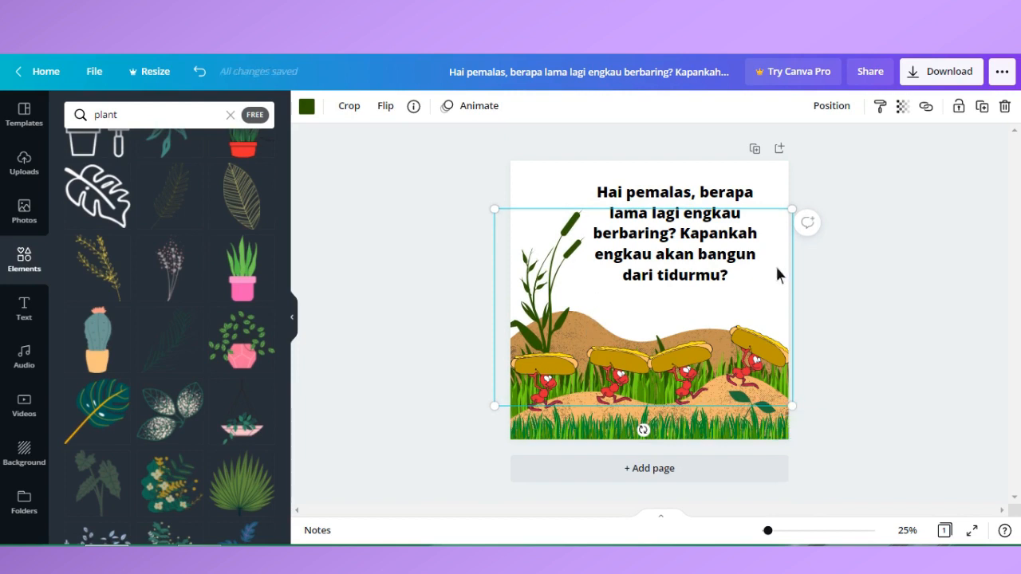
{"action": "left_click", "coordinate": [838, 106]}
{"action": "left_click", "coordinate": [563, 324]}
{"action": "key", "text": "Down"}
{"action": "key", "text": "Down"}
{"action": "key", "text": "Down"}
{"action": "key", "text": "Down"}
{"action": "key", "text": "Down"}
{"action": "key", "text": "Down"}
{"action": "key", "text": "Down"}
{"action": "key", "text": "Down"}
{"action": "key", "text": "Down"}
{"action": "key", "text": "Down"}
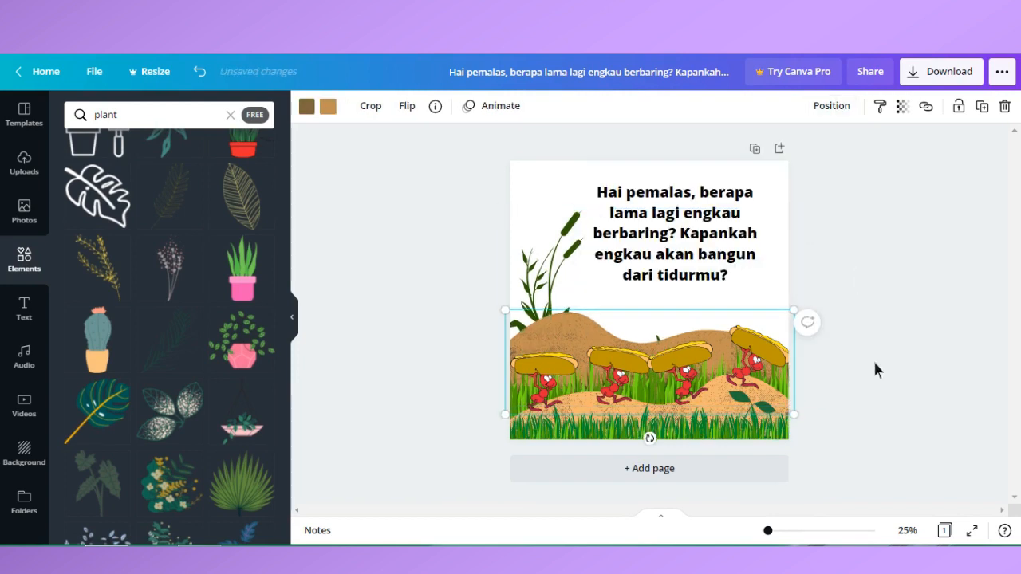
{"action": "key", "text": "Down"}
Step: Recolour the background dune in a lighter tan with a custom colour and reload the page after the error
{"action": "left_click", "coordinate": [331, 111]}
{"action": "left_click", "coordinate": [80, 177]}
{"action": "left_click", "coordinate": [174, 216]}
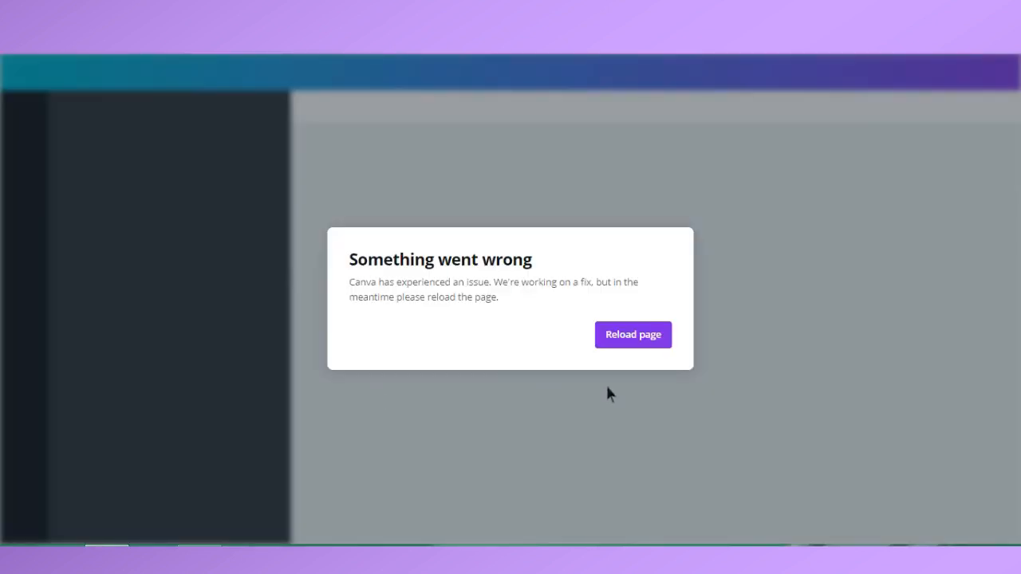
{"action": "left_click", "coordinate": [654, 337]}
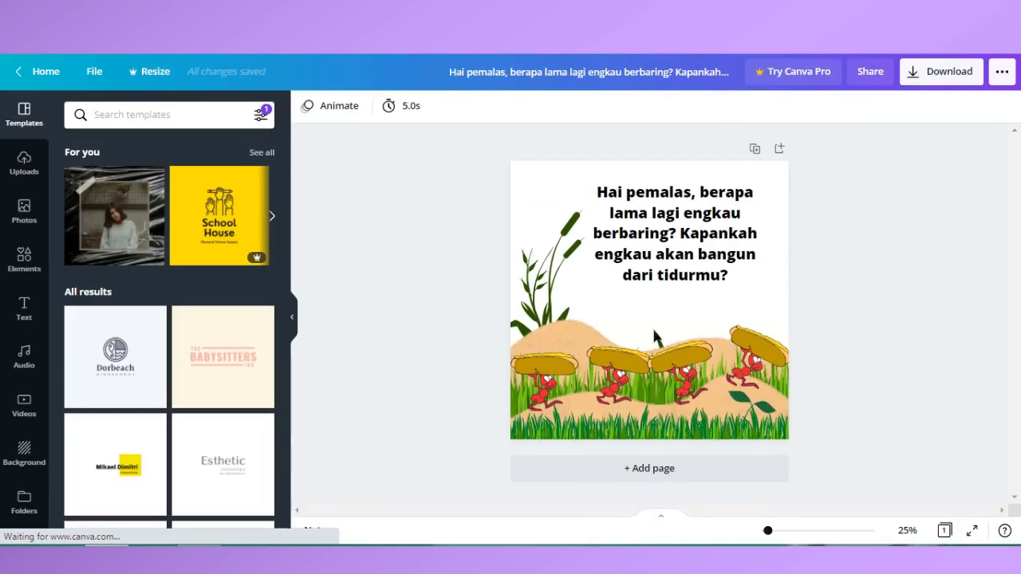
Step: Send the background dune backward so that it lies behind the cattails
{"action": "left_click", "coordinate": [577, 327]}
{"action": "left_click", "coordinate": [832, 105]}
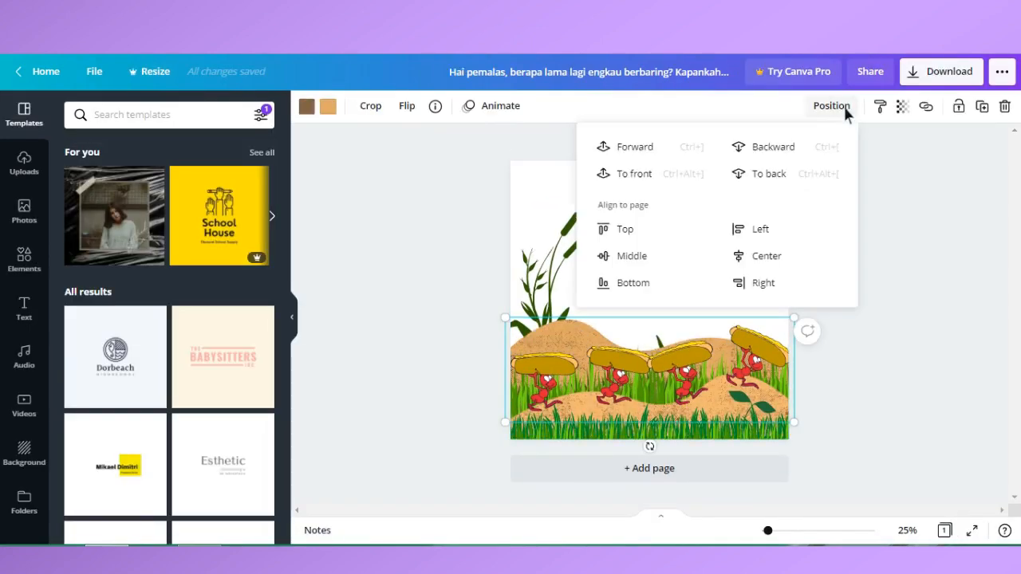
{"action": "left_click", "coordinate": [905, 329]}
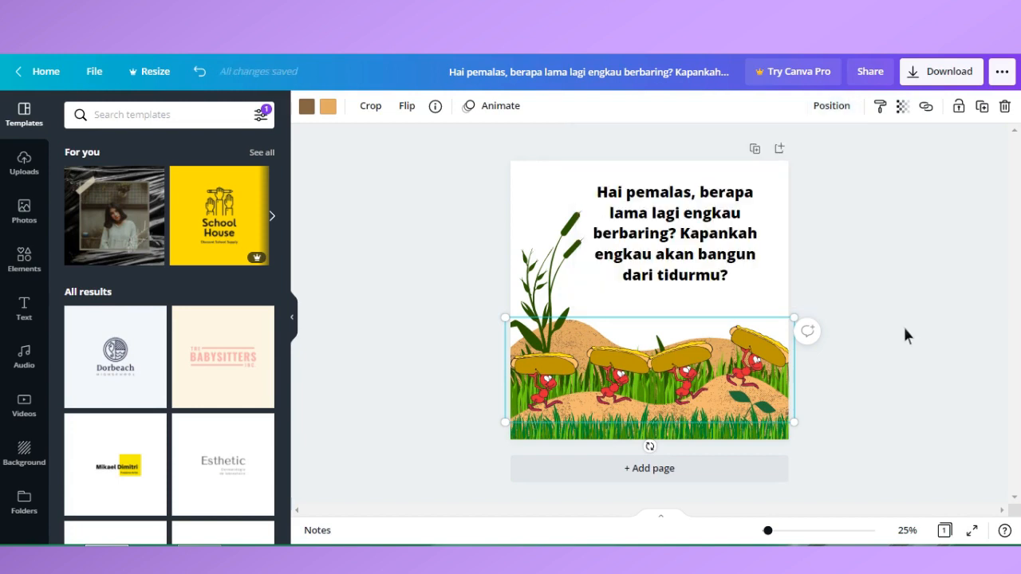
{"action": "left_click", "coordinate": [769, 409]}
{"action": "left_click", "coordinate": [855, 405]}
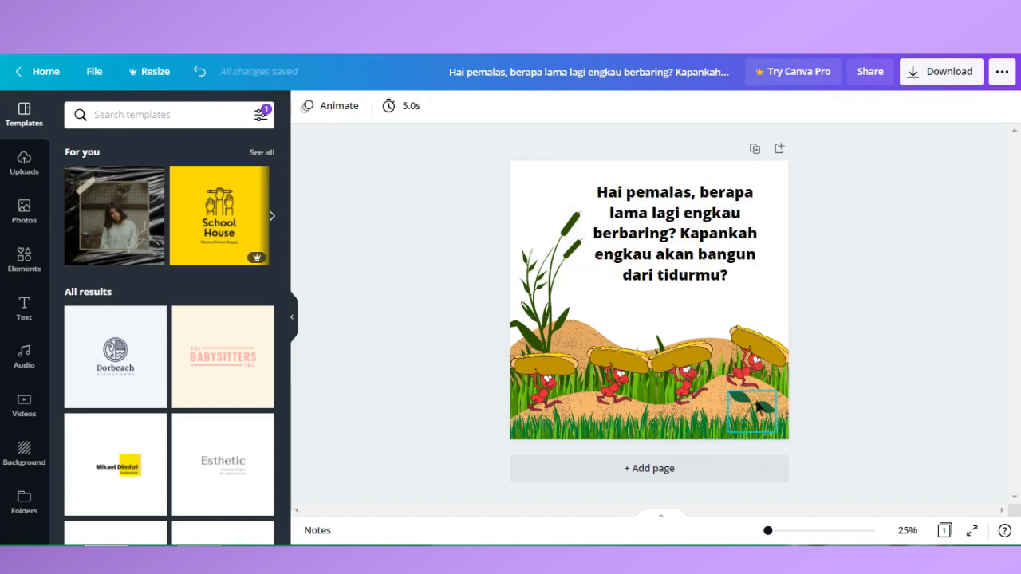
Step: Duplicate the dark two-leaf sprout, flip the copy horizontally, shrink it and recolour it in lighter greens
{"action": "left_click", "coordinate": [756, 402]}
{"action": "left_click_drag", "start_coordinate": [759, 407], "coordinate": [728, 412]}
{"action": "left_click", "coordinate": [409, 106]}
{"action": "left_click", "coordinate": [445, 143]}
{"action": "right_click", "coordinate": [723, 413]}
{"action": "left_click", "coordinate": [750, 405]}
{"action": "left_click", "coordinate": [307, 109]}
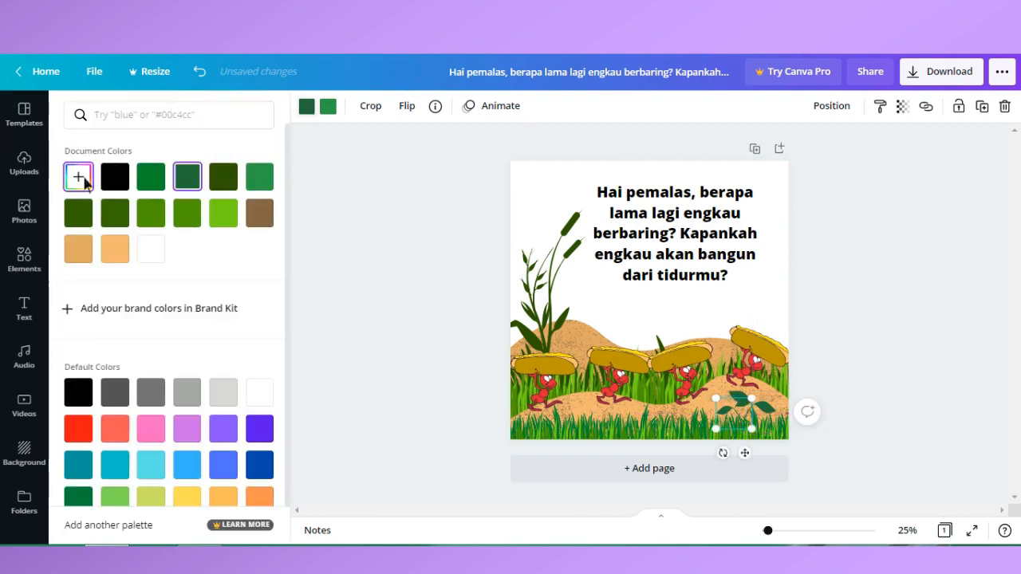
{"action": "left_click", "coordinate": [224, 213]}
Step: Duplicate the light green sprout and place the copy in the grass between the two leftmost ants
{"action": "left_click", "coordinate": [907, 530]}
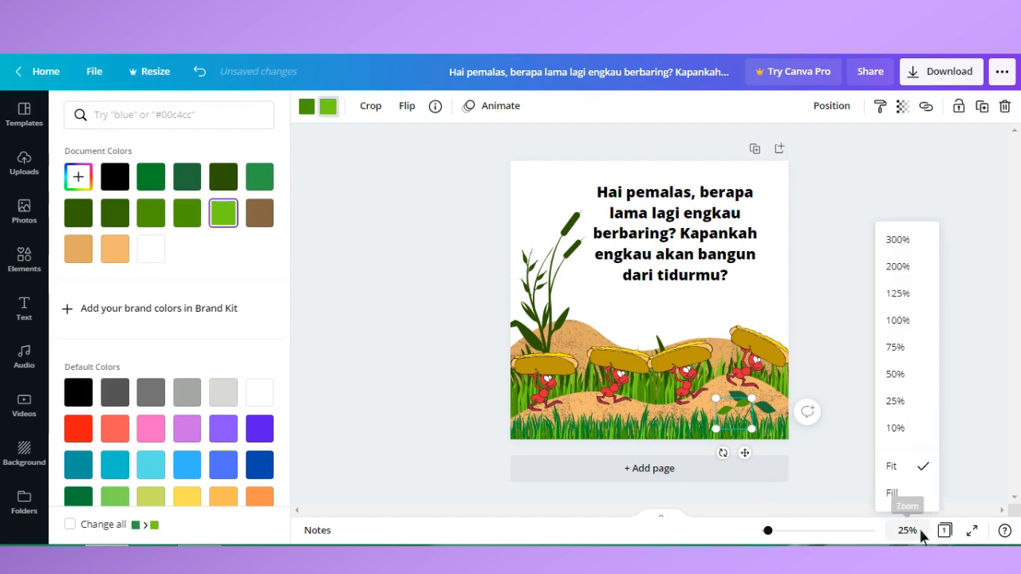
{"action": "left_click", "coordinate": [902, 347]}
{"action": "scroll", "coordinate": [1003, 347], "scroll_direction": "down", "scroll_amount": 5}
{"action": "left_click", "coordinate": [915, 448]}
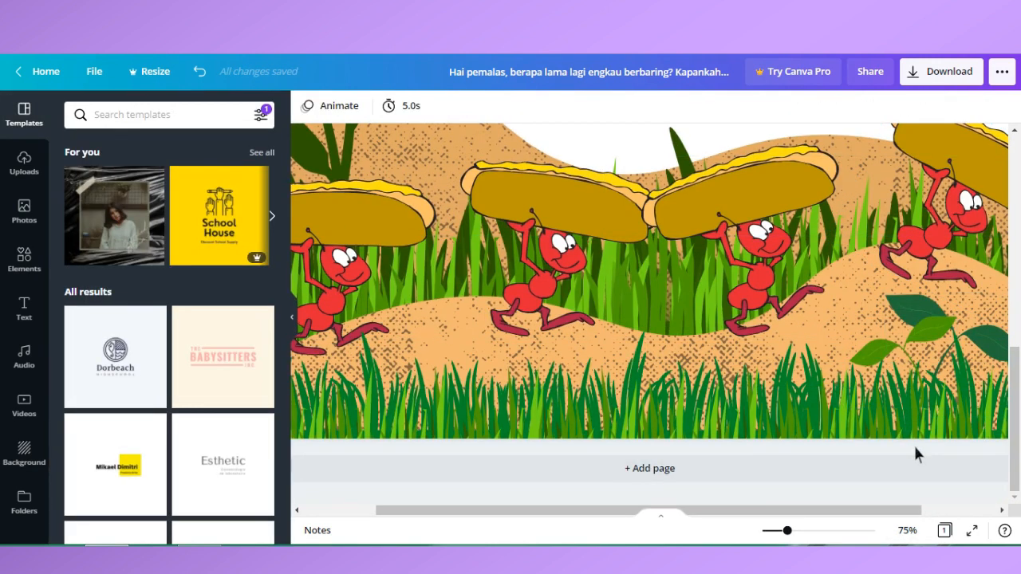
{"action": "left_click", "coordinate": [931, 337]}
{"action": "left_click_drag", "start_coordinate": [931, 337], "coordinate": [455, 364]}
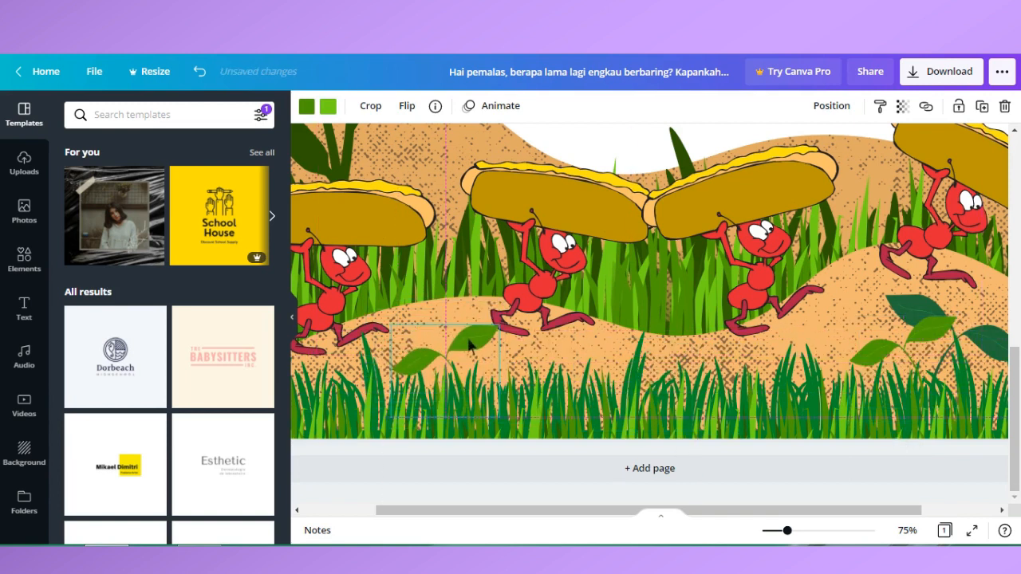
Step: Send both light green sprouts and the dark sprout backward in the stacking order
{"action": "left_click", "coordinate": [832, 105]}
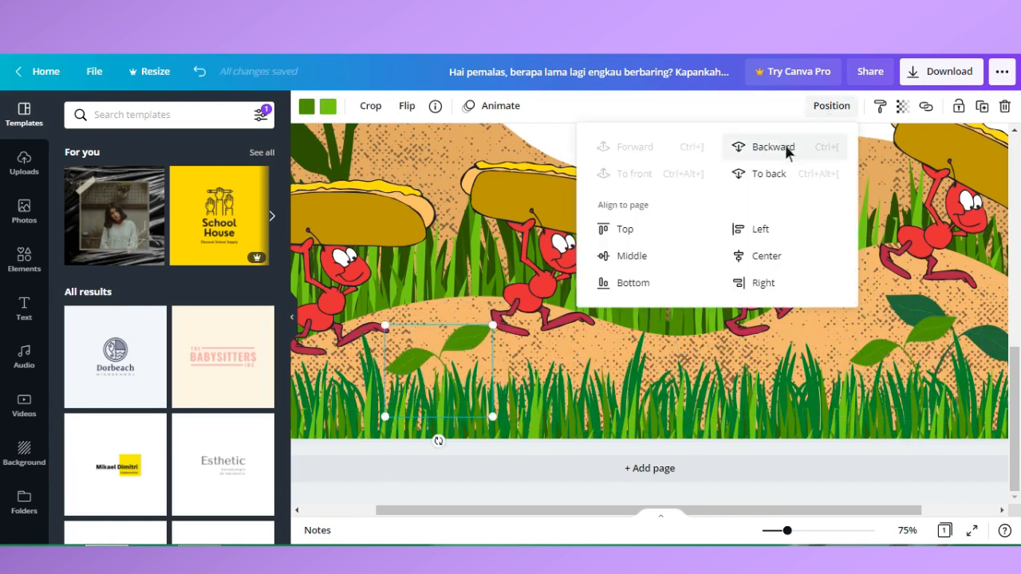
{"action": "left_click", "coordinate": [922, 343]}
{"action": "left_click", "coordinate": [838, 105]}
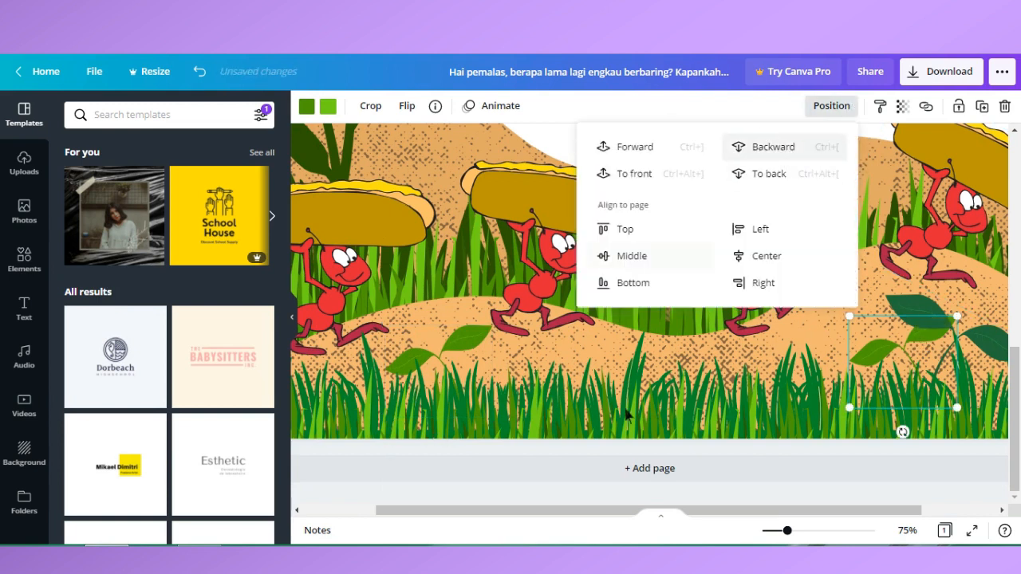
{"action": "left_click", "coordinate": [919, 311]}
{"action": "left_click", "coordinate": [831, 105]}
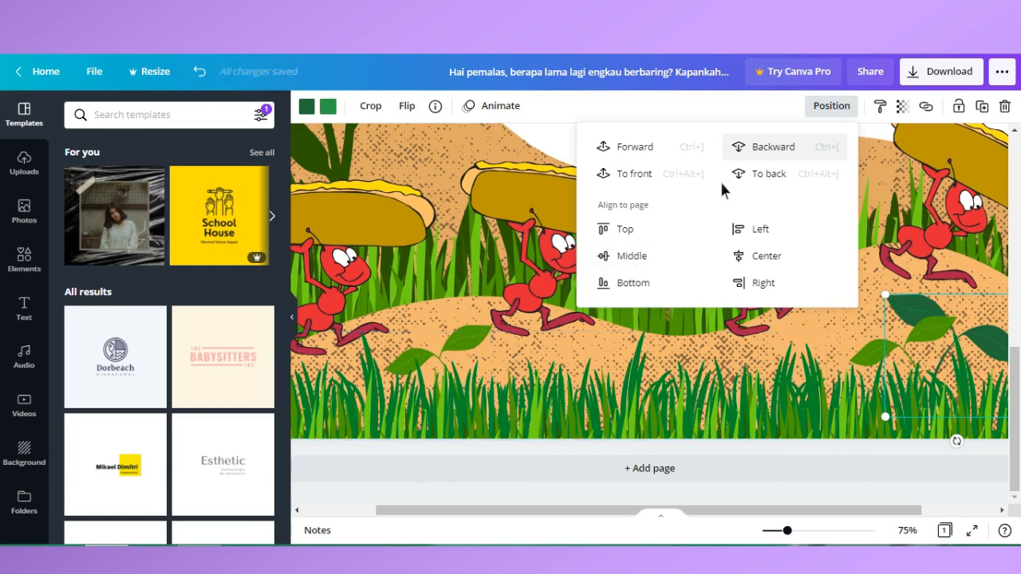
Step: Delete both light green sprouts from the front grass
{"action": "left_click", "coordinate": [912, 539]}
{"action": "left_click", "coordinate": [900, 403]}
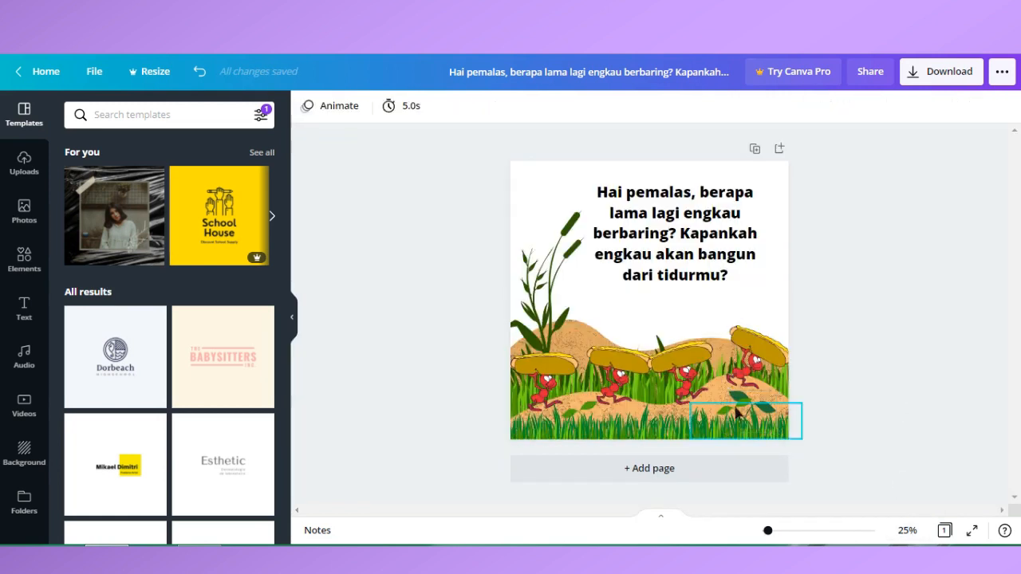
{"action": "left_click_drag", "start_coordinate": [750, 404], "coordinate": [808, 413]}
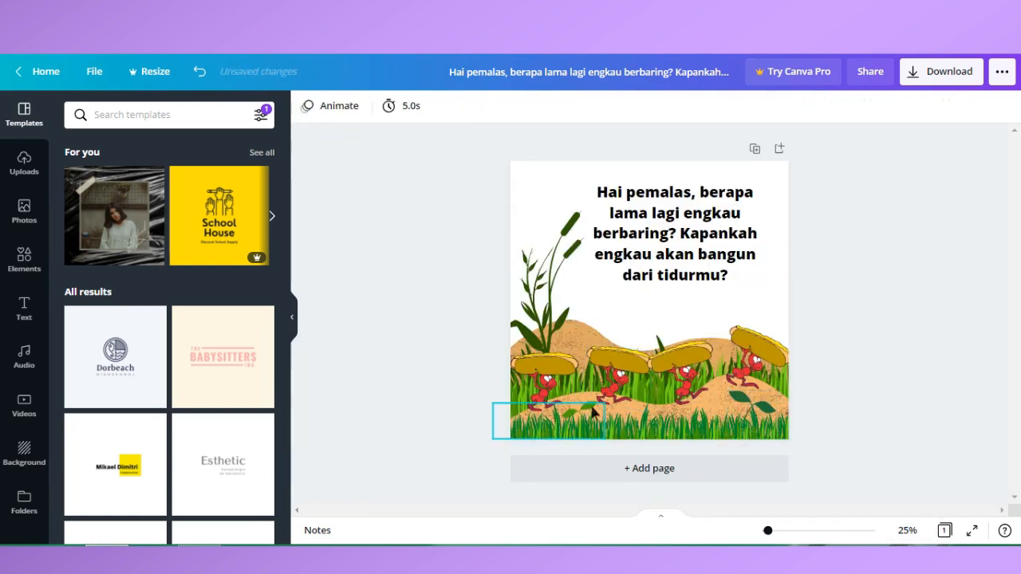
{"action": "left_click", "coordinate": [585, 411]}
{"action": "key", "text": "Delete"}
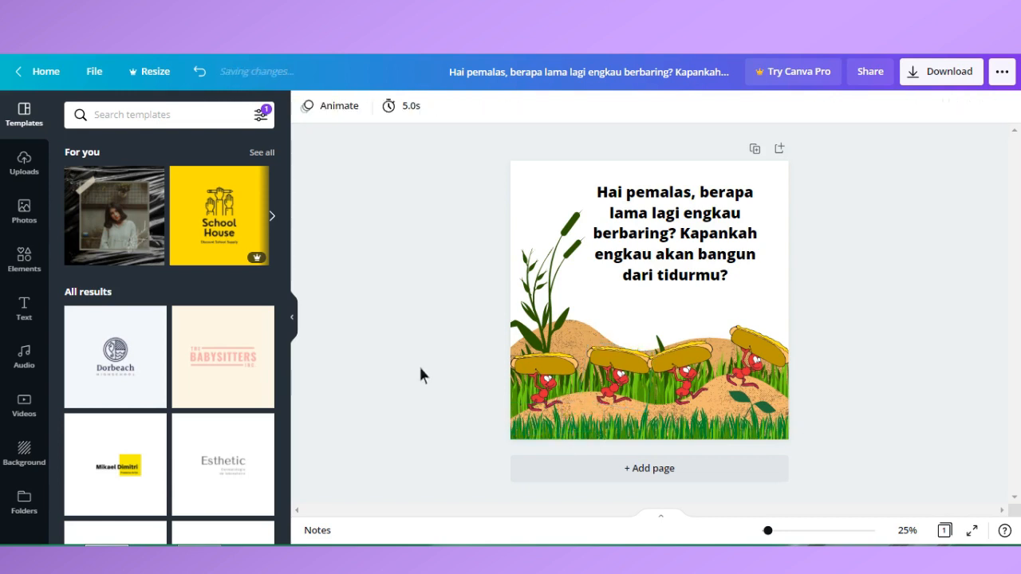
Step: Search the elements for "plant", add the dark green two-leaf sprout and browse all of its Magic Recommendations
{"action": "left_click", "coordinate": [24, 260]}
{"action": "left_click", "coordinate": [138, 111]}
{"action": "left_click", "coordinate": [130, 177]}
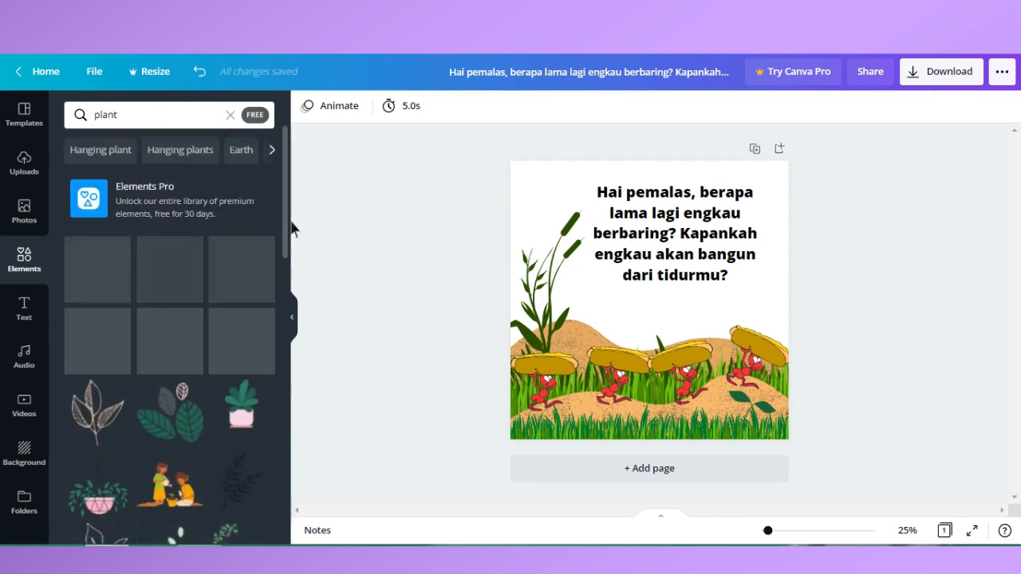
{"action": "left_click", "coordinate": [241, 259]}
{"action": "left_click", "coordinate": [252, 334]}
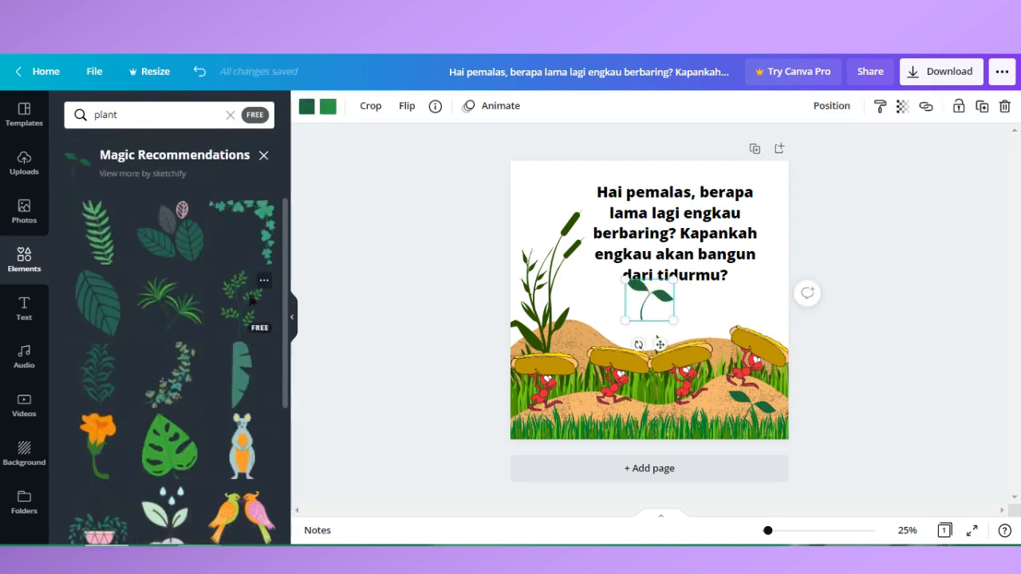
{"action": "scroll", "coordinate": [272, 287], "scroll_direction": "down", "scroll_amount": 4}
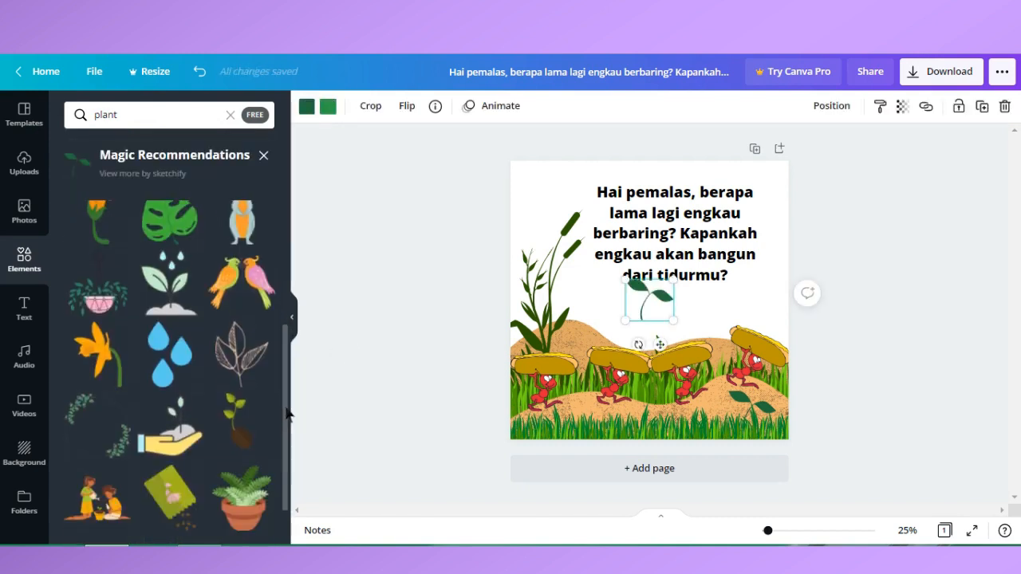
{"action": "scroll", "coordinate": [247, 297], "scroll_direction": "up", "scroll_amount": 4}
Step: Replace the extra sprout with the small-leafed branch, shrunk and placed low in the grass between the two leftmost ants
{"action": "left_click", "coordinate": [247, 297]}
{"action": "left_click_drag", "start_coordinate": [630, 320], "coordinate": [665, 283]}
{"action": "left_click", "coordinate": [370, 105]}
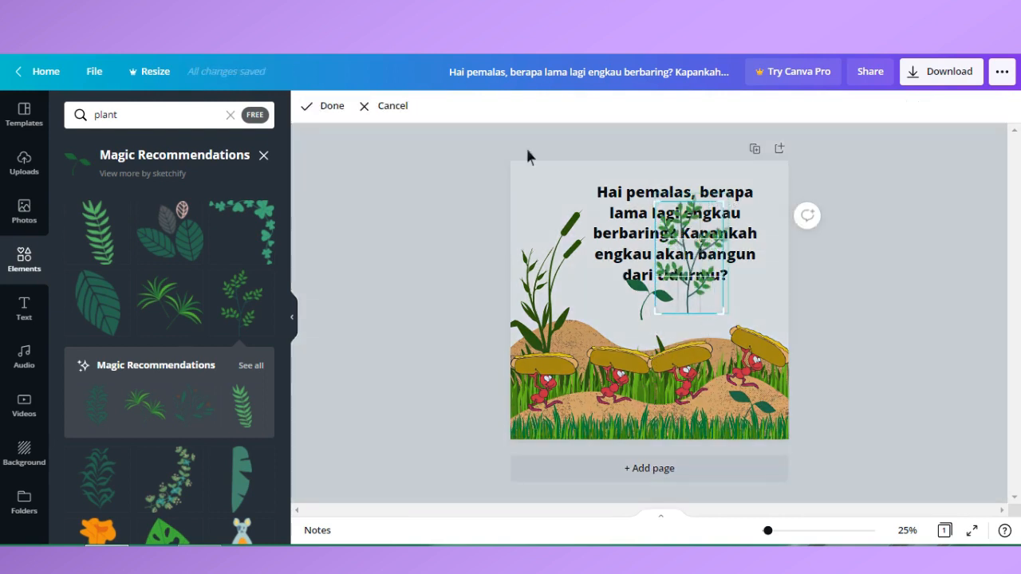
{"action": "left_click", "coordinate": [384, 105]}
{"action": "left_click_drag", "start_coordinate": [690, 271], "coordinate": [594, 500]}
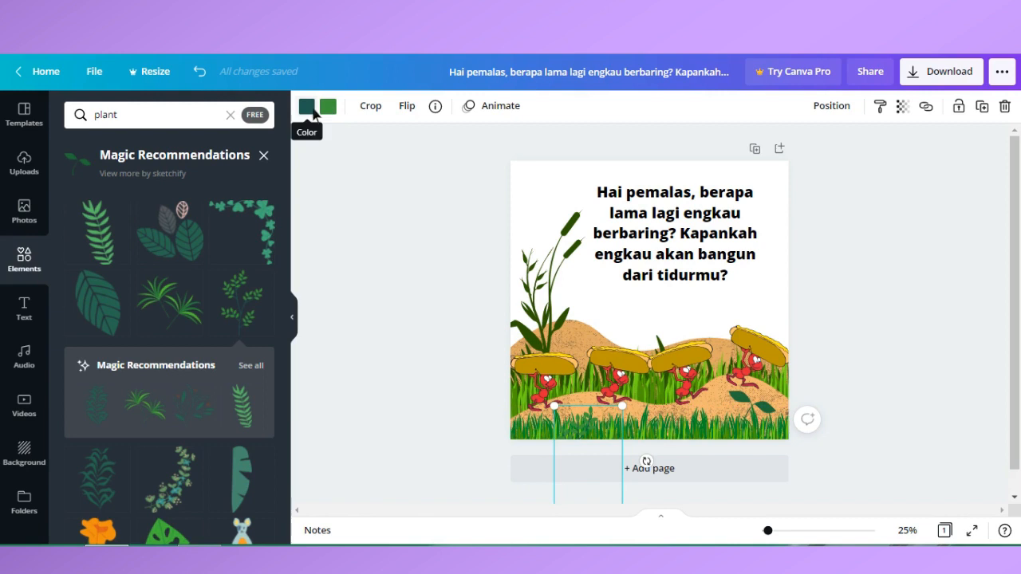
Step: Recolour the leafy branch black and try sending it backward behind the grass
{"action": "left_click", "coordinate": [313, 112]}
{"action": "left_click", "coordinate": [115, 176]}
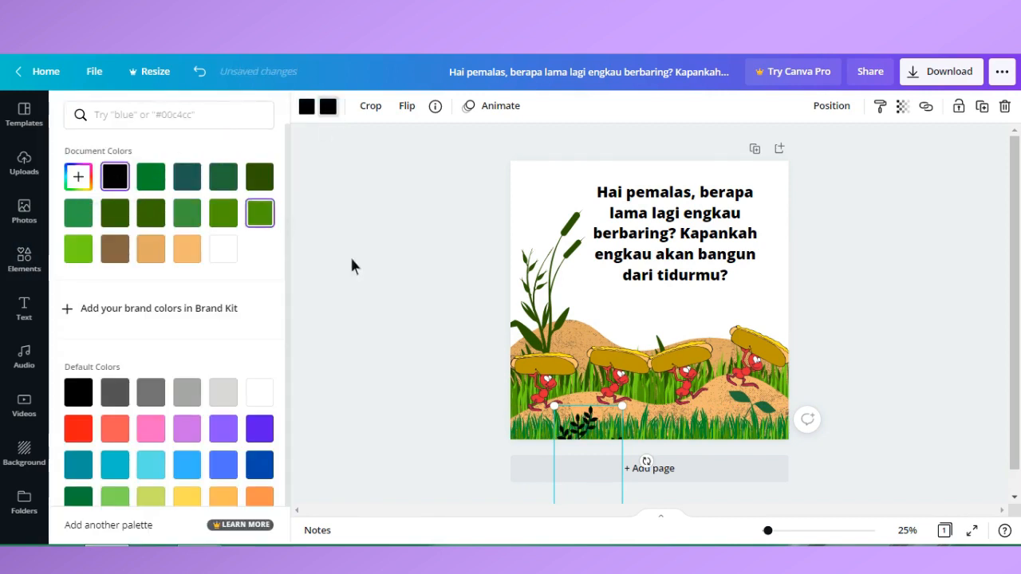
{"action": "left_click", "coordinate": [831, 105]}
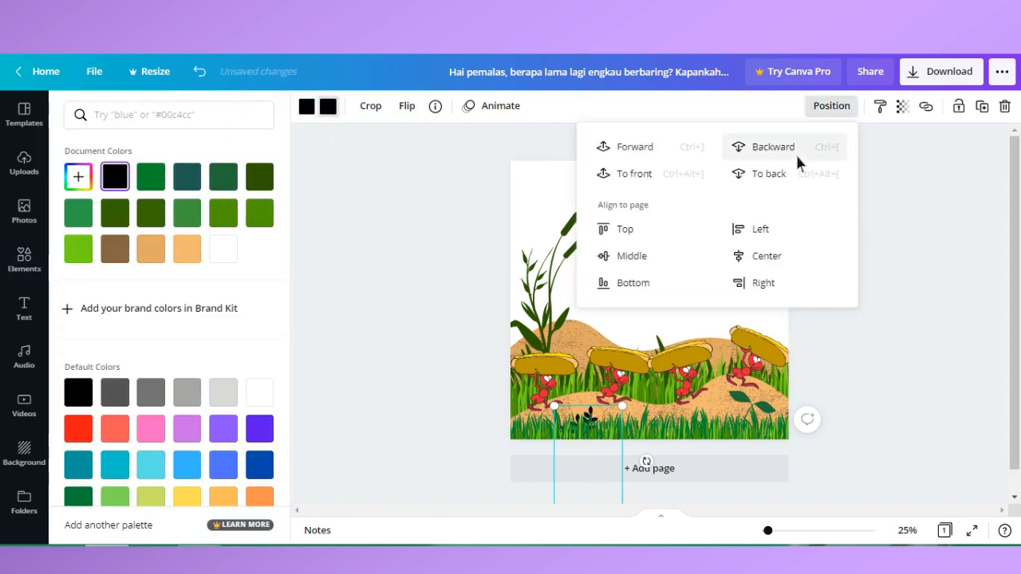
Step: Recolour both tones of the leafy branch in the document's bright light green
{"action": "left_click", "coordinate": [343, 111]}
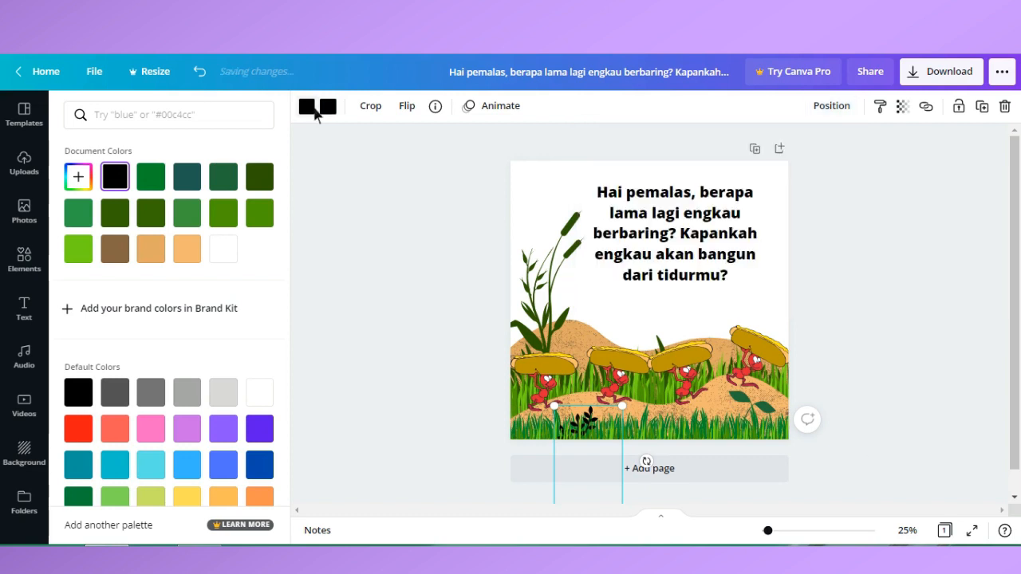
{"action": "left_click", "coordinate": [78, 249]}
{"action": "left_click", "coordinate": [82, 253]}
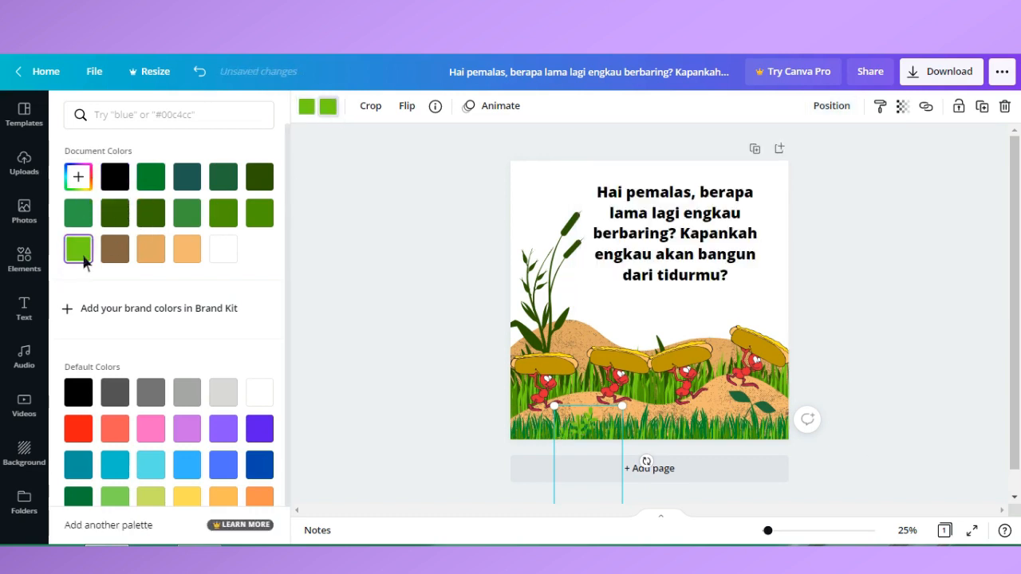
Step: Duplicate the light green branch, place the copy in the grass beside the dark two-leaf sprout and enlarge it
{"action": "left_click", "coordinate": [907, 531]}
{"action": "left_click", "coordinate": [906, 349]}
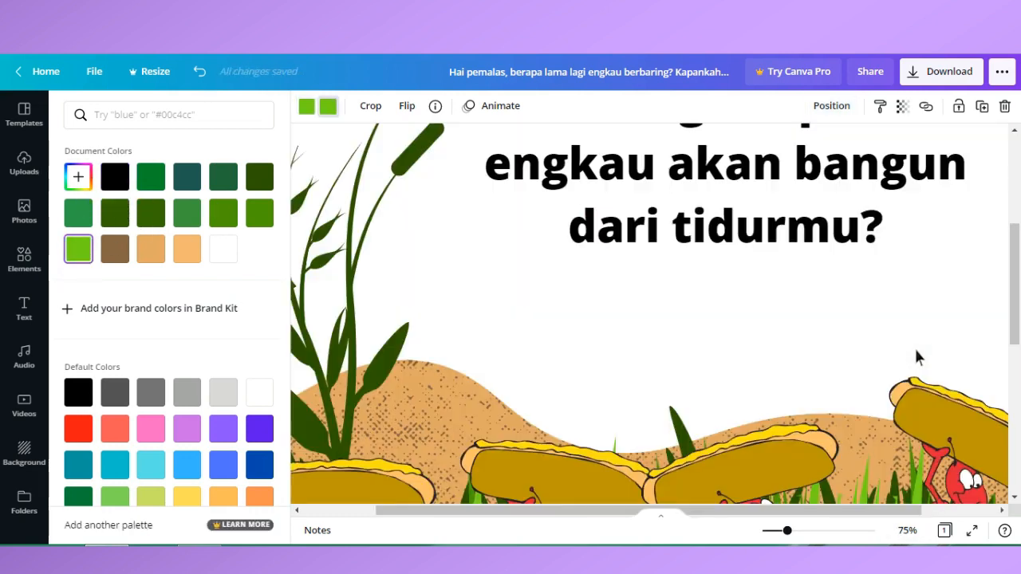
{"action": "scroll", "coordinate": [588, 324], "scroll_direction": "down", "scroll_amount": 5}
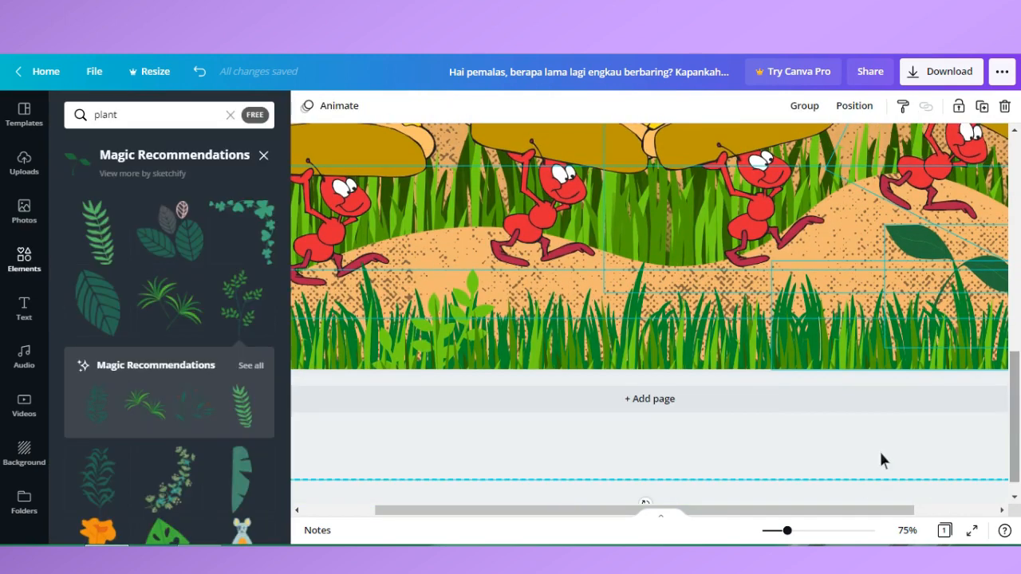
{"action": "left_click", "coordinate": [473, 295]}
{"action": "left_click_drag", "start_coordinate": [473, 295], "coordinate": [843, 291]}
{"action": "left_click_drag", "start_coordinate": [966, 271], "coordinate": [987, 241]}
Step: Recolour both tones of the enlarged branch in dark olive green and send it backward behind the front grass
{"action": "left_click", "coordinate": [314, 110]}
{"action": "left_click", "coordinate": [224, 177]}
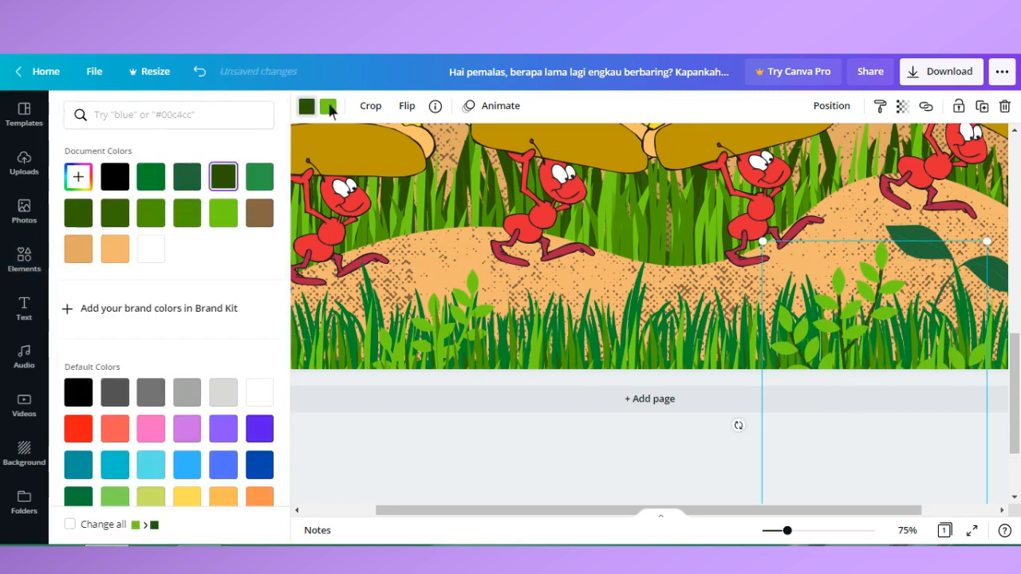
{"action": "left_click", "coordinate": [328, 107]}
{"action": "left_click", "coordinate": [230, 178]}
{"action": "left_click", "coordinate": [831, 106]}
{"action": "left_click", "coordinate": [787, 149]}
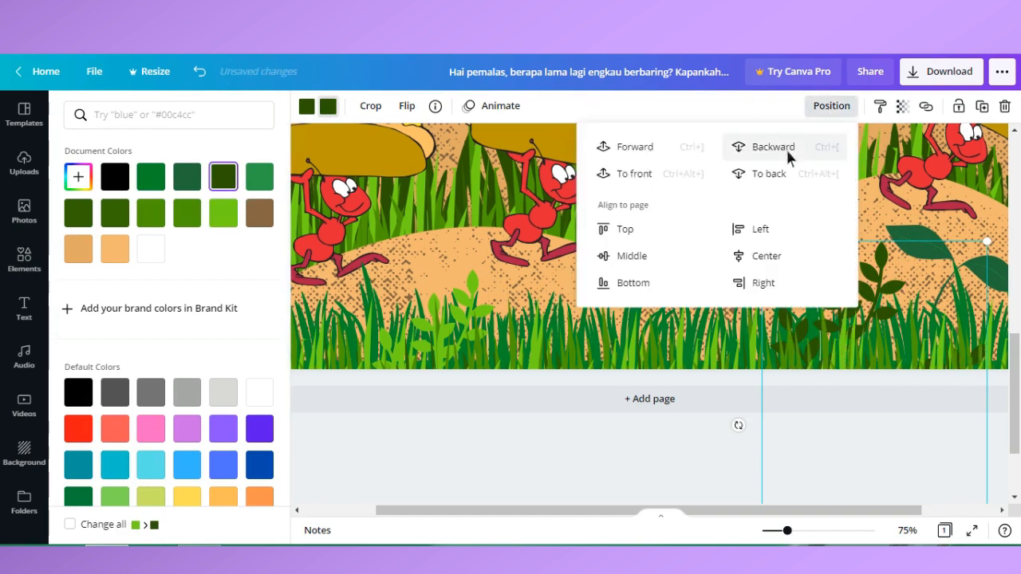
{"action": "left_click", "coordinate": [786, 149]}
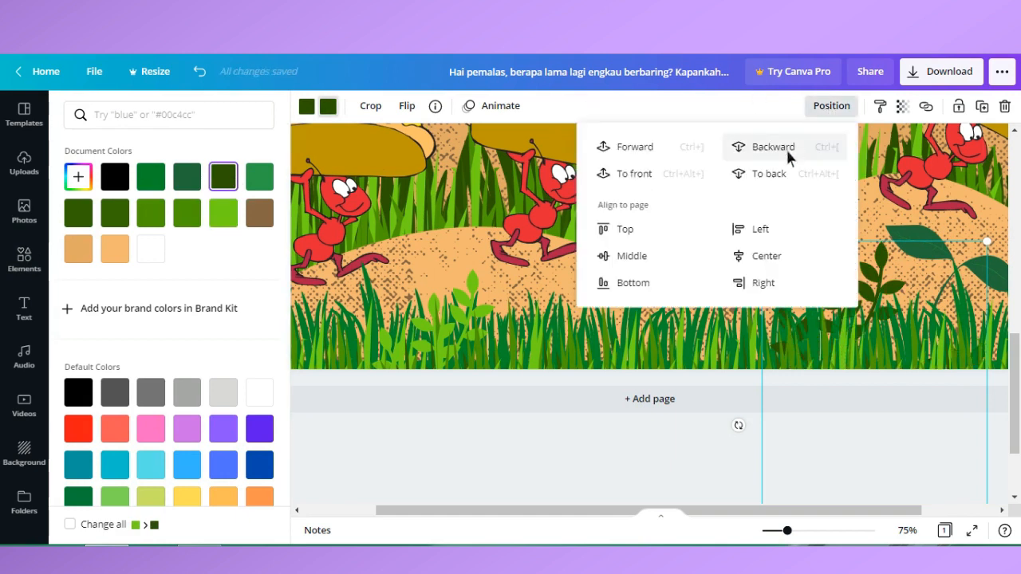
Step: Duplicate the light green branch near the leftmost ants and flip the copy horizontally
{"action": "left_click", "coordinate": [461, 315]}
{"action": "key", "text": "ctrl+d"}
{"action": "left_click", "coordinate": [406, 106]}
{"action": "left_click", "coordinate": [440, 144]}
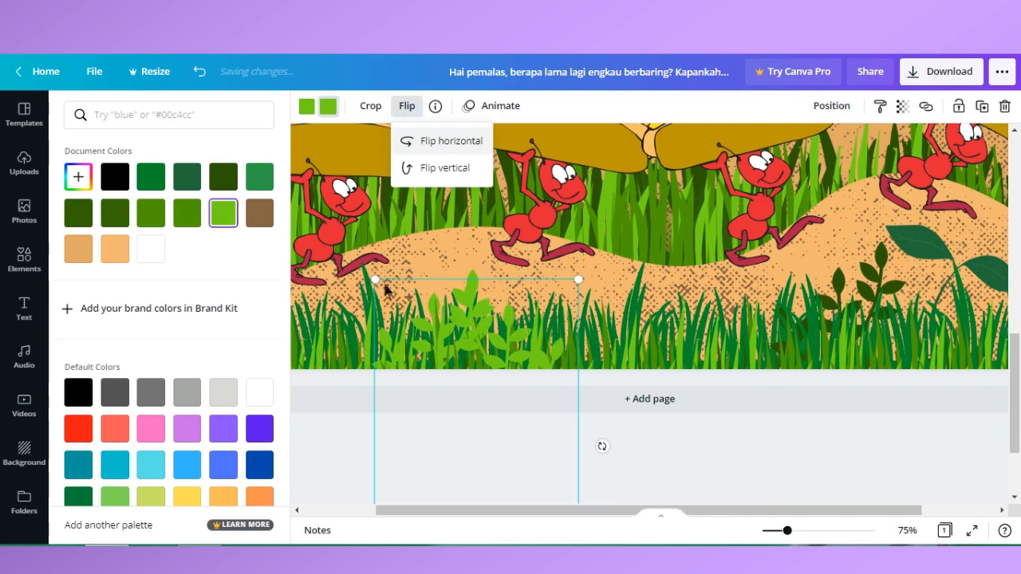
Step: Enlarge the flipped branch, place it in the grass between the two middle ants and recolour both tones in dark bluish green
{"action": "left_click_drag", "start_coordinate": [375, 279], "coordinate": [357, 249]}
{"action": "left_click_drag", "start_coordinate": [508, 303], "coordinate": [656, 314]}
{"action": "left_click", "coordinate": [187, 177]}
{"action": "left_click", "coordinate": [306, 106]}
{"action": "left_click", "coordinate": [186, 176]}
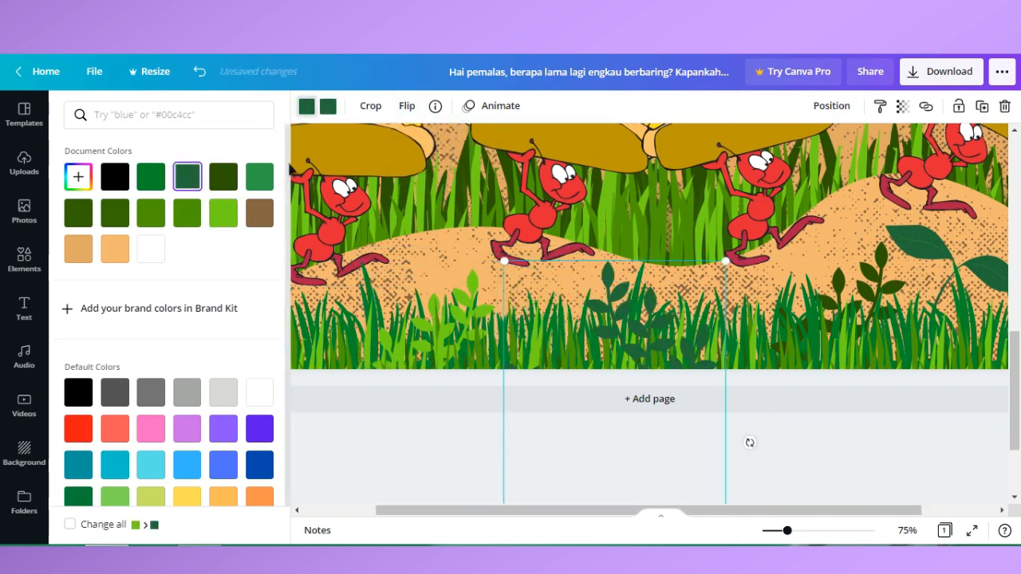
Step: Send the dark bluish green branch backward behind the front grass
{"action": "left_click", "coordinate": [833, 109]}
{"action": "left_click", "coordinate": [764, 155]}
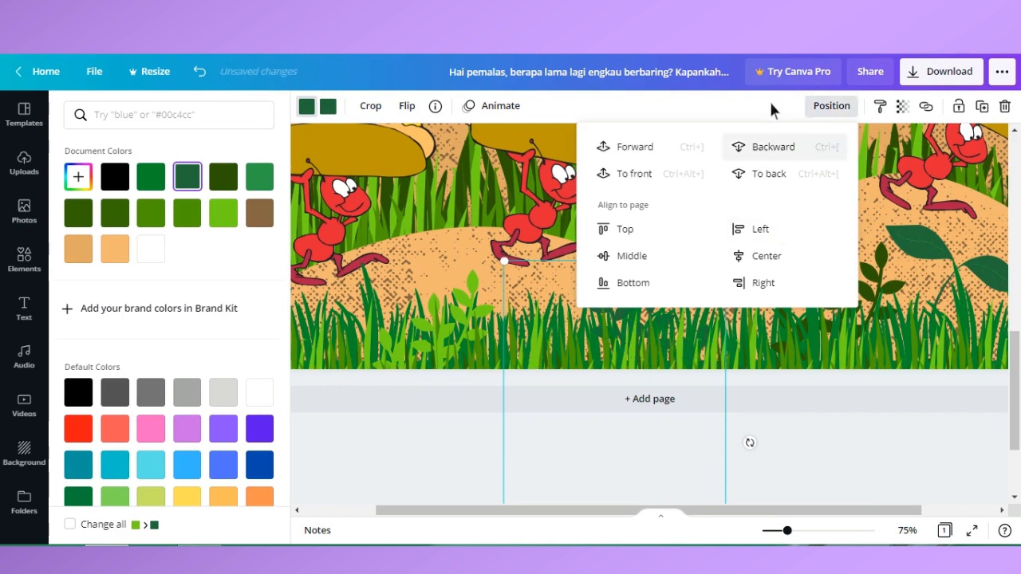
{"action": "left_click", "coordinate": [943, 429]}
{"action": "left_click", "coordinate": [942, 429]}
Step: Recolour both tones of the remaining light green branch in medium green #2d9d49 and send it backward behind the front grass
{"action": "left_click", "coordinate": [479, 303]}
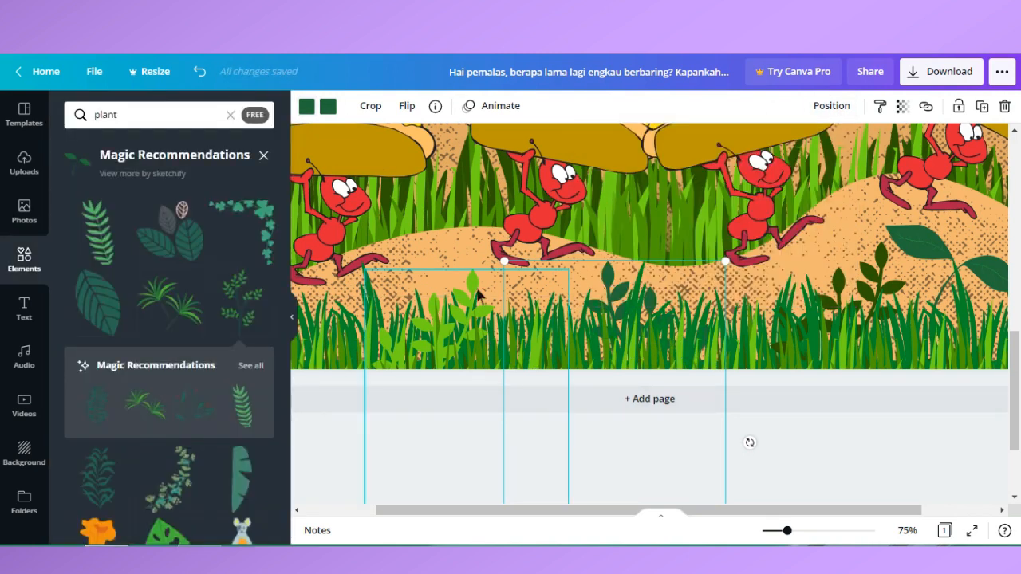
{"action": "left_click", "coordinate": [306, 107]}
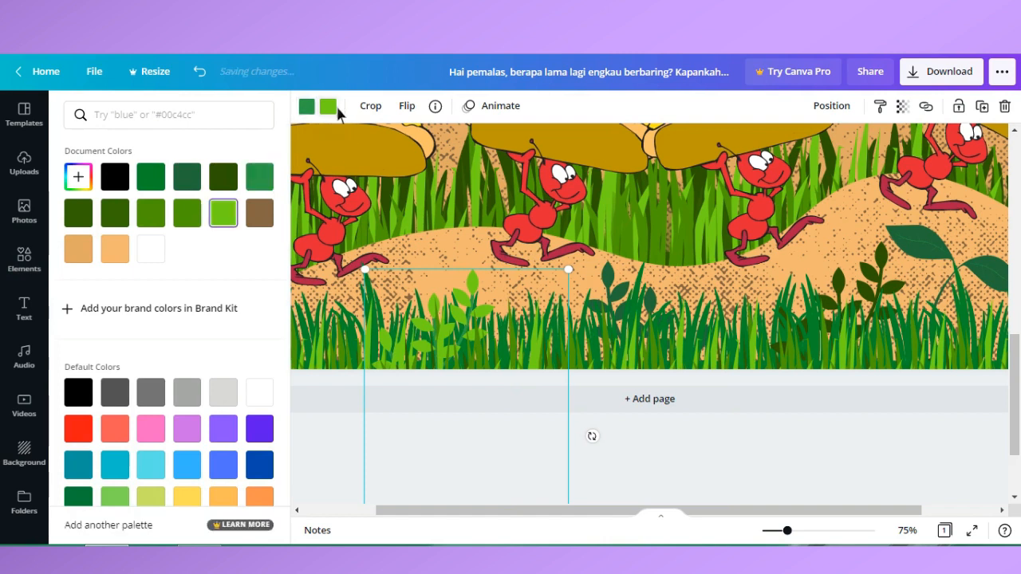
{"action": "left_click", "coordinate": [264, 176]}
{"action": "left_click", "coordinate": [832, 106]}
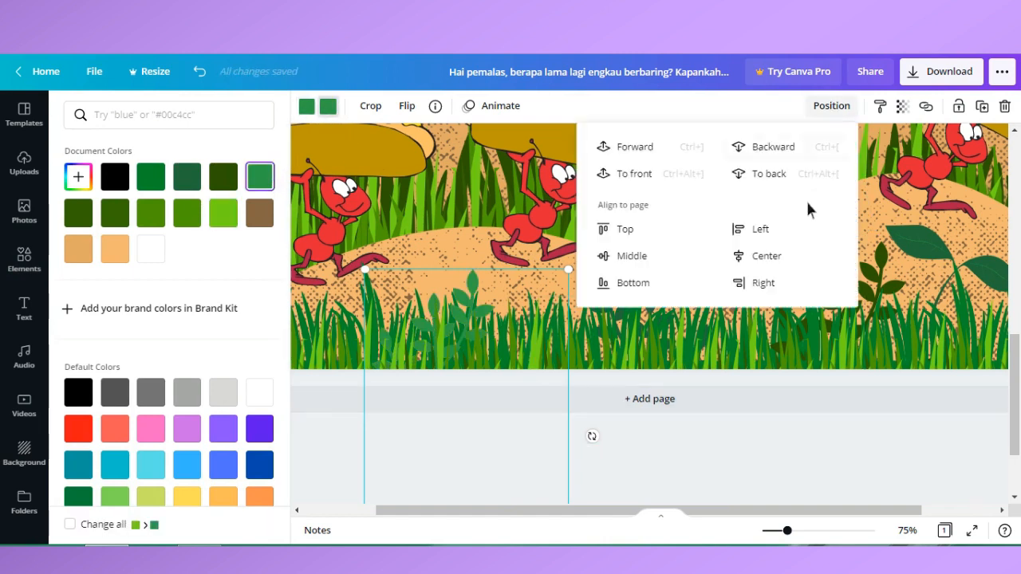
{"action": "left_click", "coordinate": [853, 438]}
{"action": "left_click", "coordinate": [838, 453]}
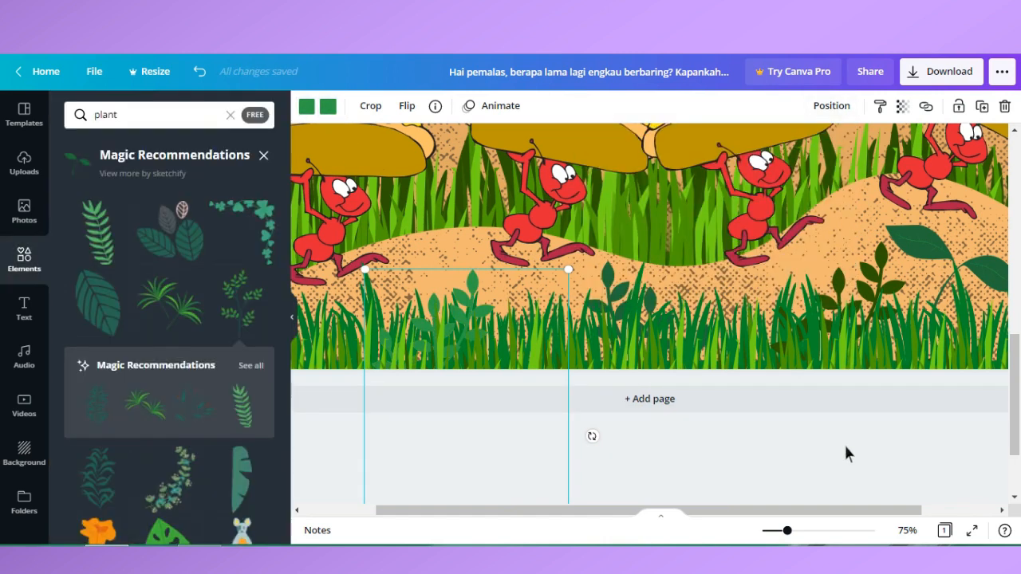
Step: Search the elements library for "grass" and browse the illustrations
{"action": "left_click", "coordinate": [907, 530]}
{"action": "left_click", "coordinate": [910, 401]}
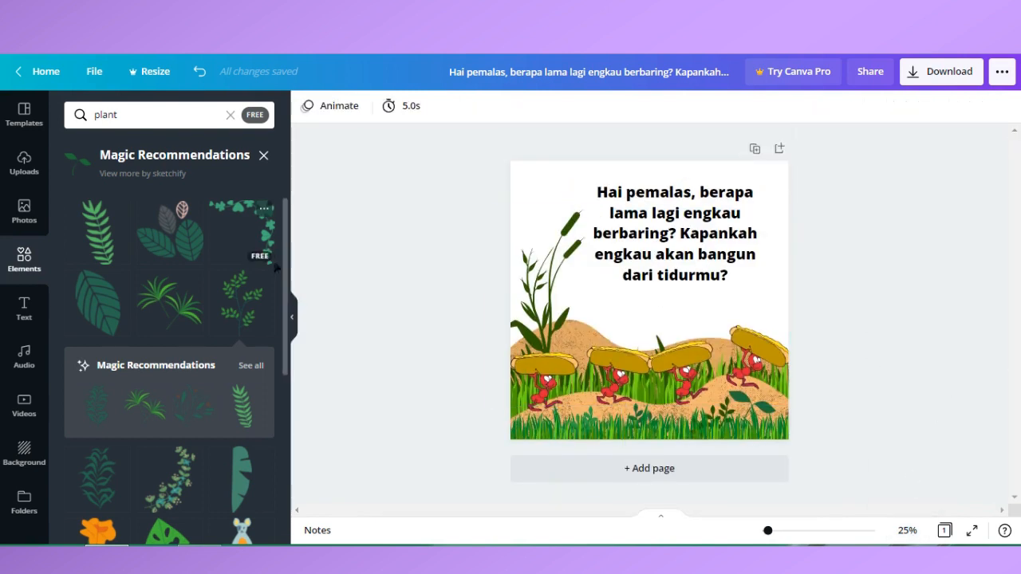
{"action": "triple_click", "coordinate": [148, 118]}
{"action": "type", "text": "grass"}
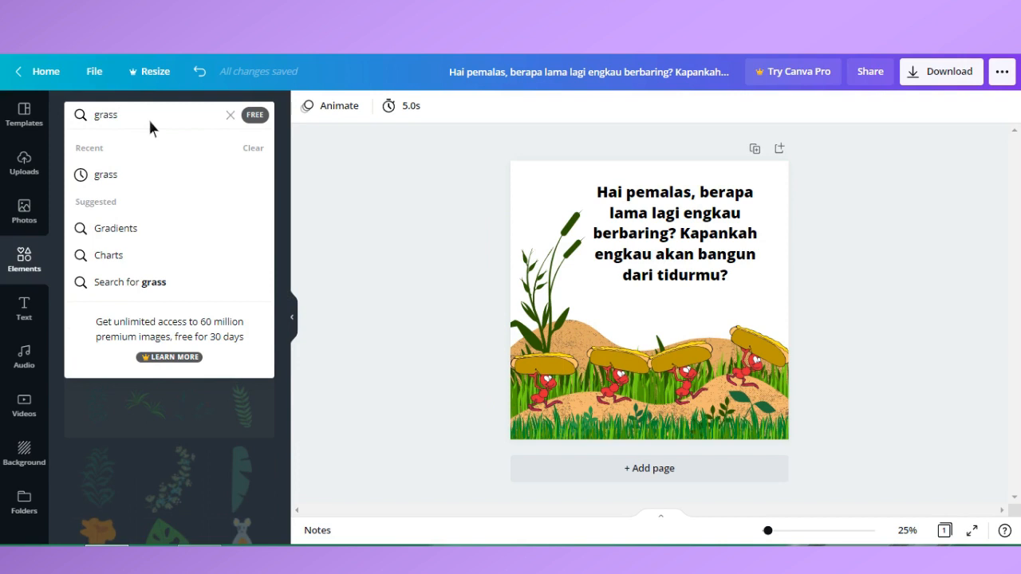
{"action": "key", "text": "Return"}
{"action": "left_click_drag", "start_coordinate": [293, 301], "coordinate": [293, 474]}
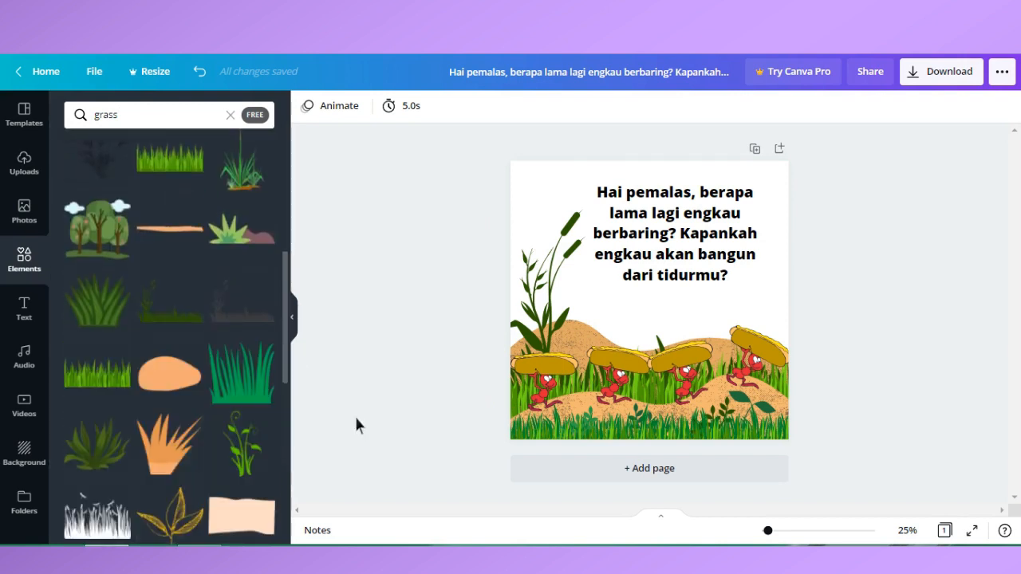
Step: Delete the leafy branches from the front grass
{"action": "left_click_drag", "start_coordinate": [597, 416], "coordinate": [639, 410]}
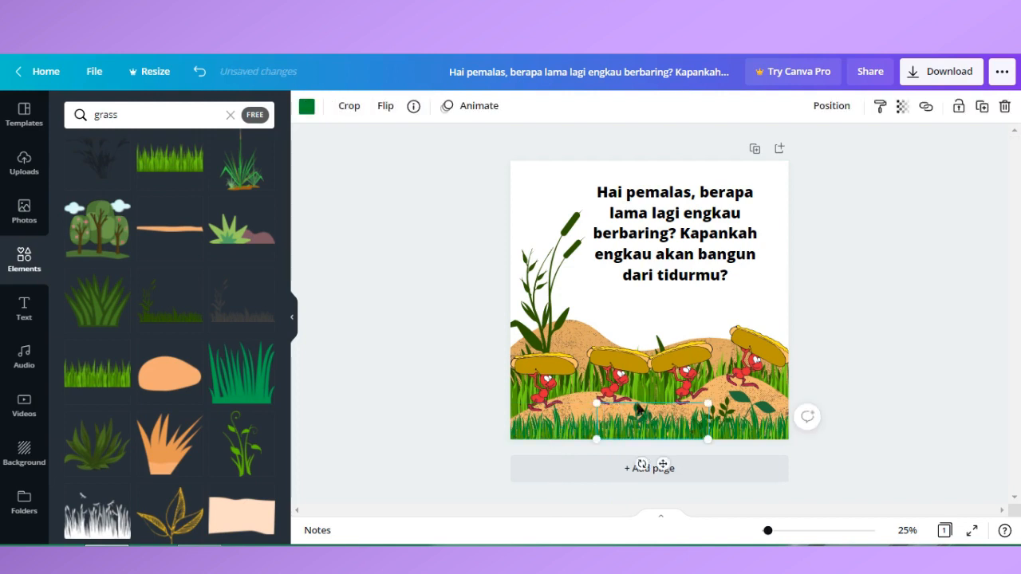
{"action": "left_click", "coordinate": [736, 416]}
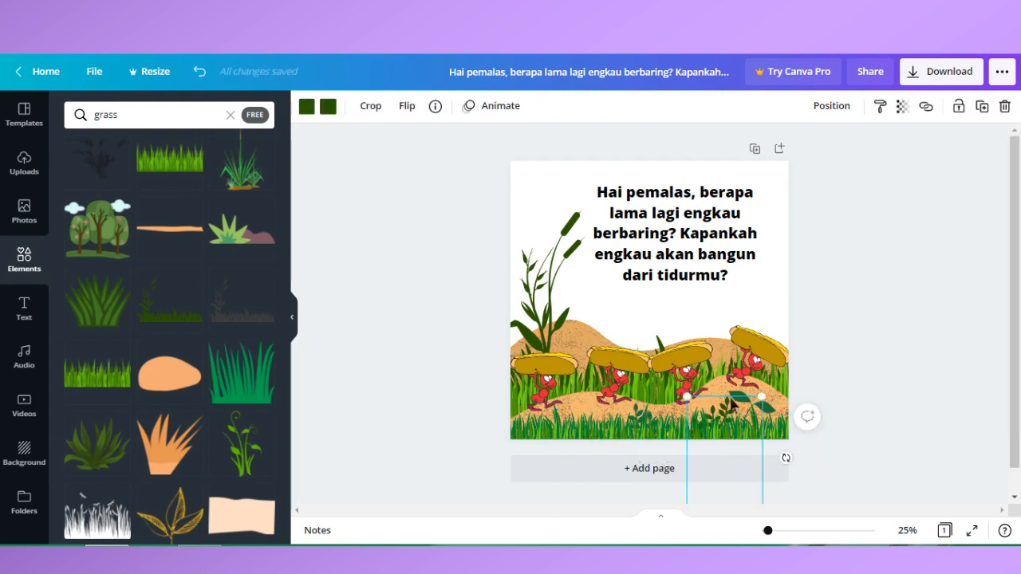
{"action": "key", "text": "Delete"}
{"action": "left_click", "coordinate": [643, 410]}
{"action": "left_click", "coordinate": [832, 106]}
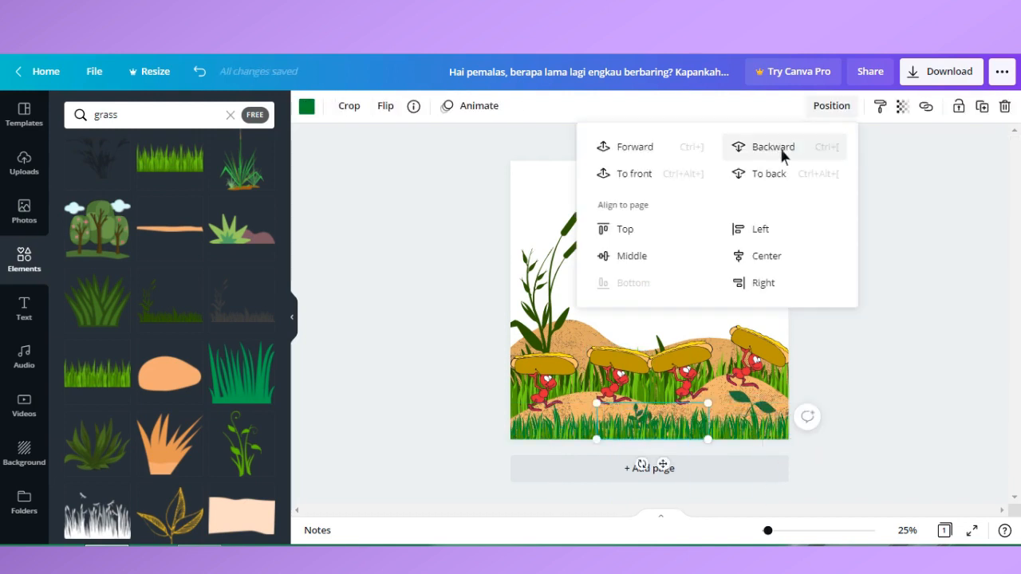
{"action": "left_click", "coordinate": [642, 415]}
{"action": "key", "text": "Delete"}
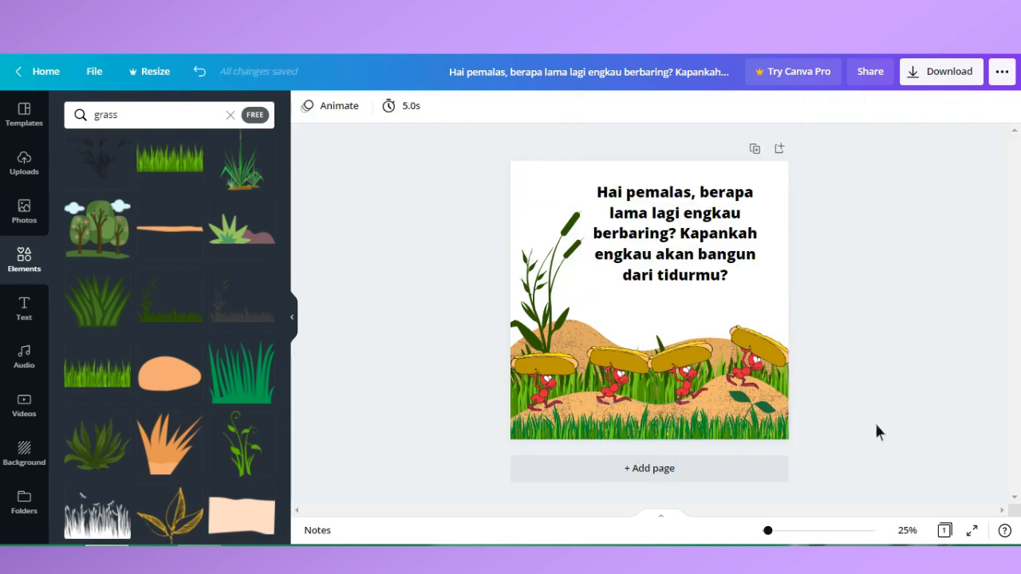
Step: Add a dense dark green grass strip and place copies of it side by side along the page's lower edge
{"action": "left_click_drag", "start_coordinate": [286, 319], "coordinate": [284, 197]}
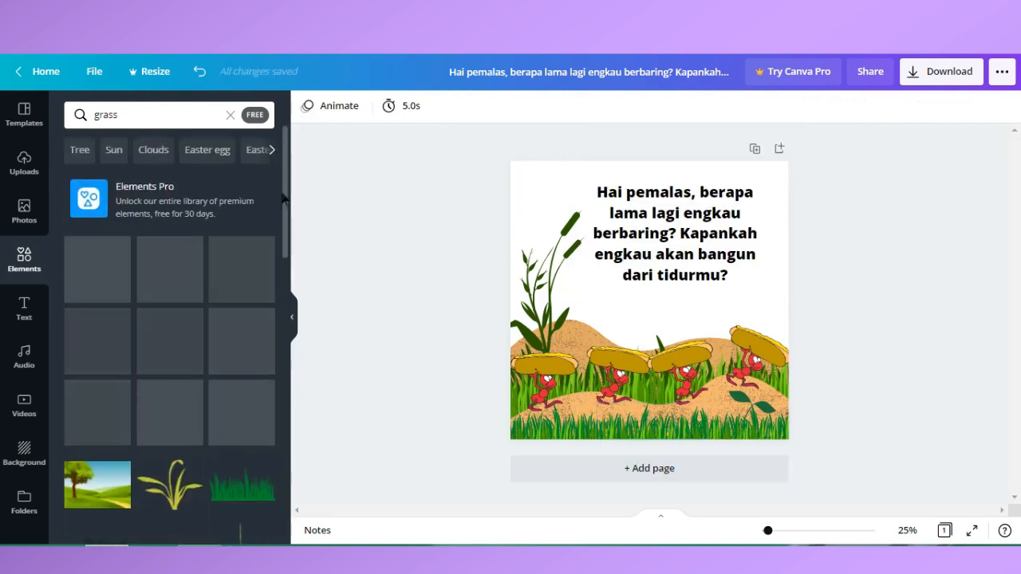
{"action": "left_click", "coordinate": [128, 332]}
{"action": "left_click_drag", "start_coordinate": [677, 312], "coordinate": [592, 442]}
{"action": "left_click", "coordinate": [907, 530]}
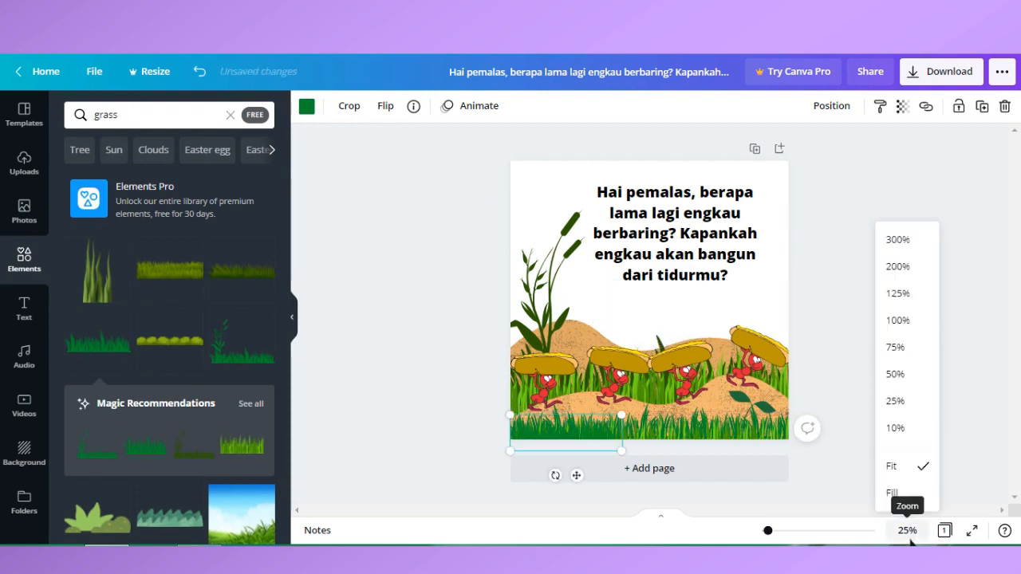
{"action": "left_click", "coordinate": [896, 372]}
{"action": "scroll", "coordinate": [563, 423], "scroll_direction": "down", "scroll_amount": 5}
{"action": "mouse_move", "coordinate": [563, 423]}
{"action": "left_mouse_down"}
{"action": "mouse_move", "coordinate": [391, 439]}
{"action": "mouse_move", "coordinate": [578, 428]}
{"action": "left_mouse_up"}
{"action": "key", "text": "ctrl+d"}
{"action": "left_click_drag", "start_coordinate": [745, 413], "coordinate": [919, 413]}
Step: Group the new dark green grass strips and layer them just behind the existing front grass
{"action": "left_click", "coordinate": [674, 429], "text": "shift"}
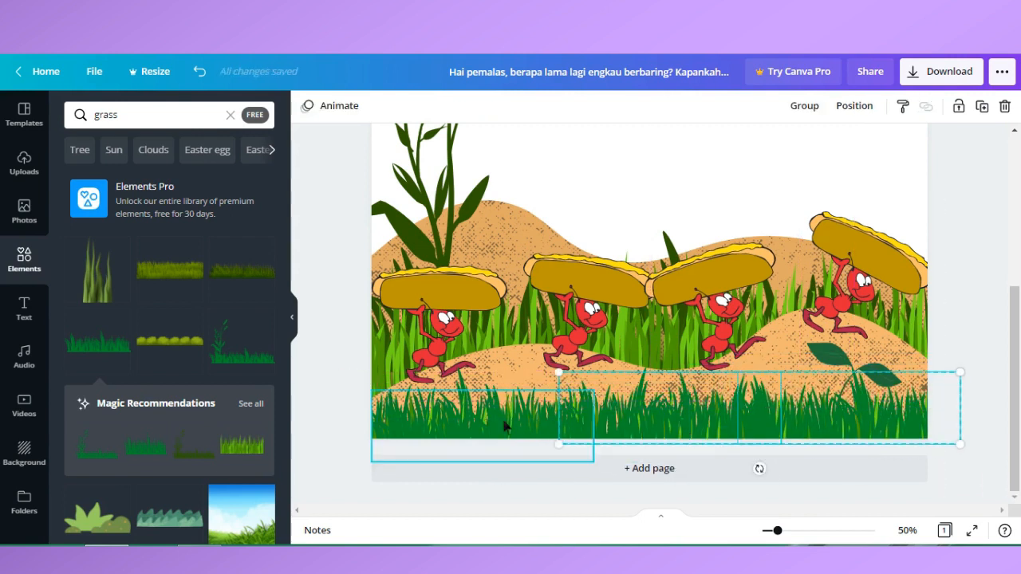
{"action": "left_click", "coordinate": [804, 107]}
{"action": "left_click", "coordinate": [834, 107]}
{"action": "left_click", "coordinate": [797, 150]}
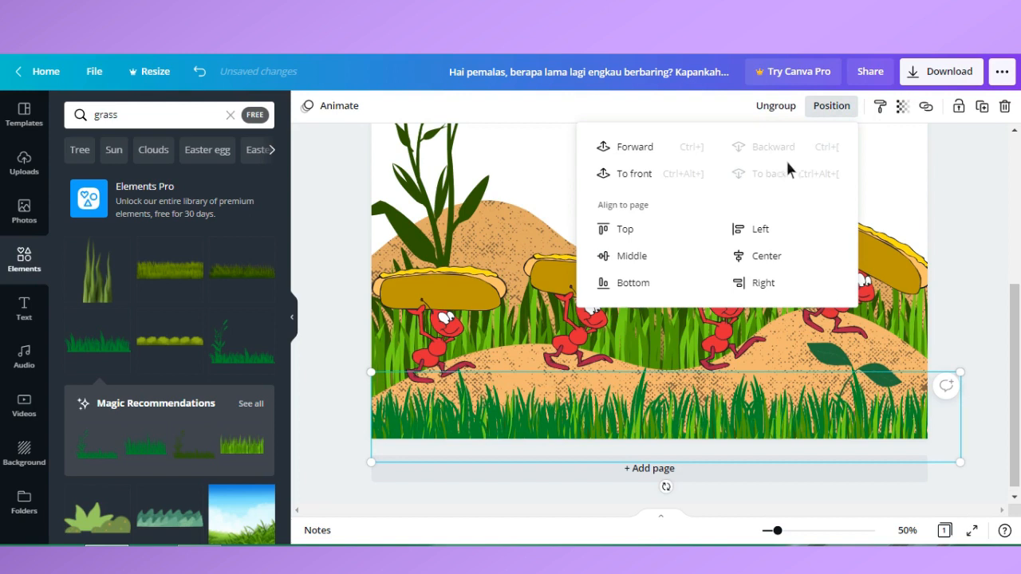
{"action": "left_click", "coordinate": [666, 151]}
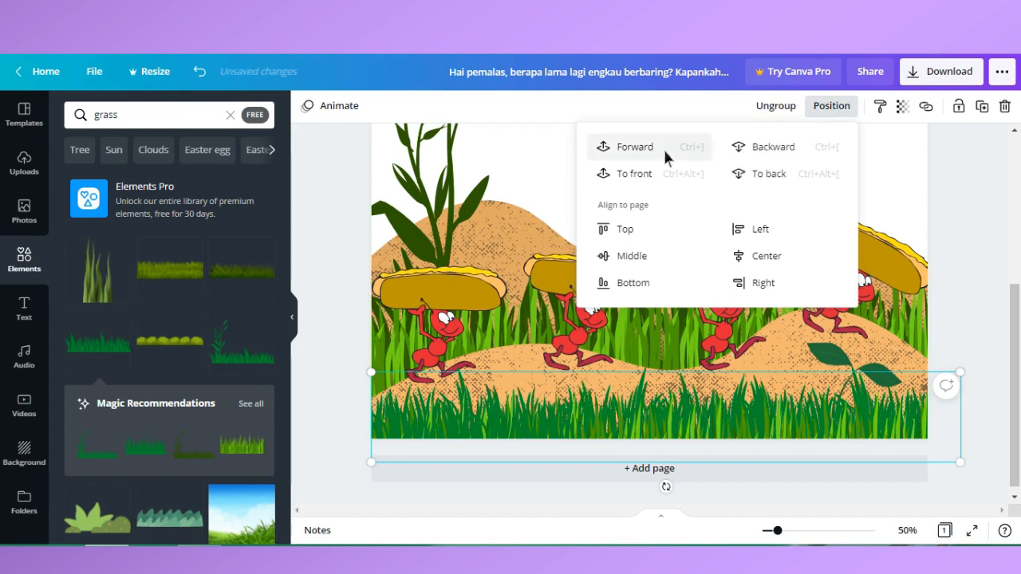
{"action": "left_click", "coordinate": [983, 279]}
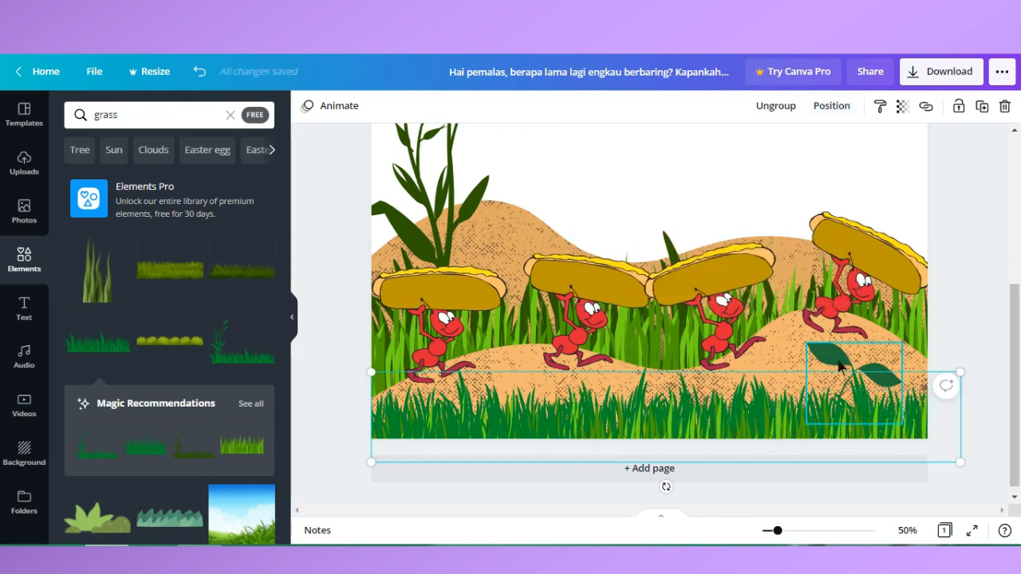
Step: Duplicate the two-leaf sprout, place the copy below and beside the original and rotate it clockwise
{"action": "left_click", "coordinate": [839, 367]}
{"action": "key", "text": "ctrl+d"}
{"action": "left_click_drag", "start_coordinate": [889, 390], "coordinate": [850, 403]}
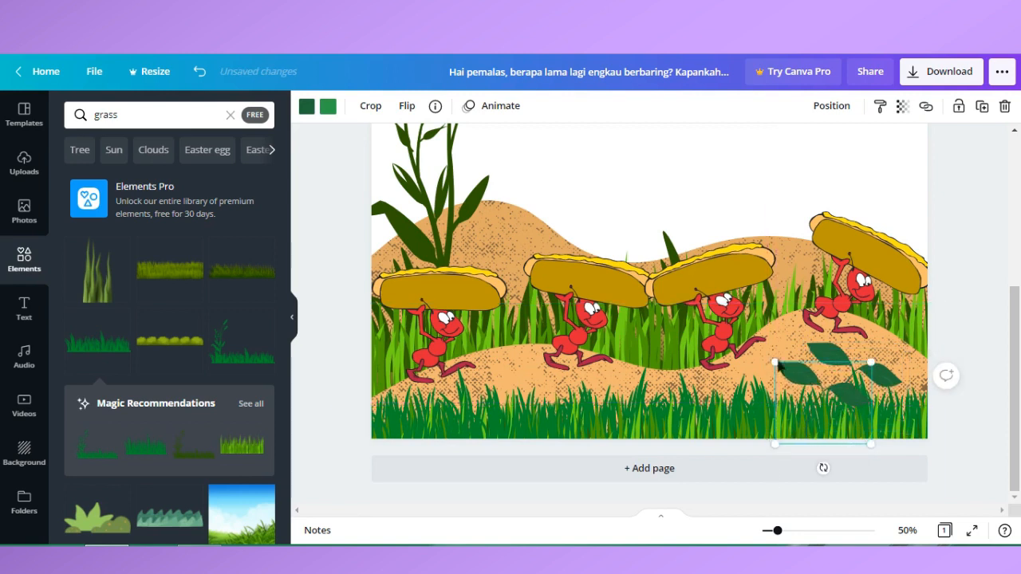
{"action": "left_click_drag", "start_coordinate": [824, 469], "coordinate": [859, 470]}
{"action": "left_click_drag", "start_coordinate": [860, 399], "coordinate": [854, 391]}
Step: Recolour the tilted sprout copy, giving one tone a document olive green and the other a custom muted green
{"action": "left_click", "coordinate": [307, 106]}
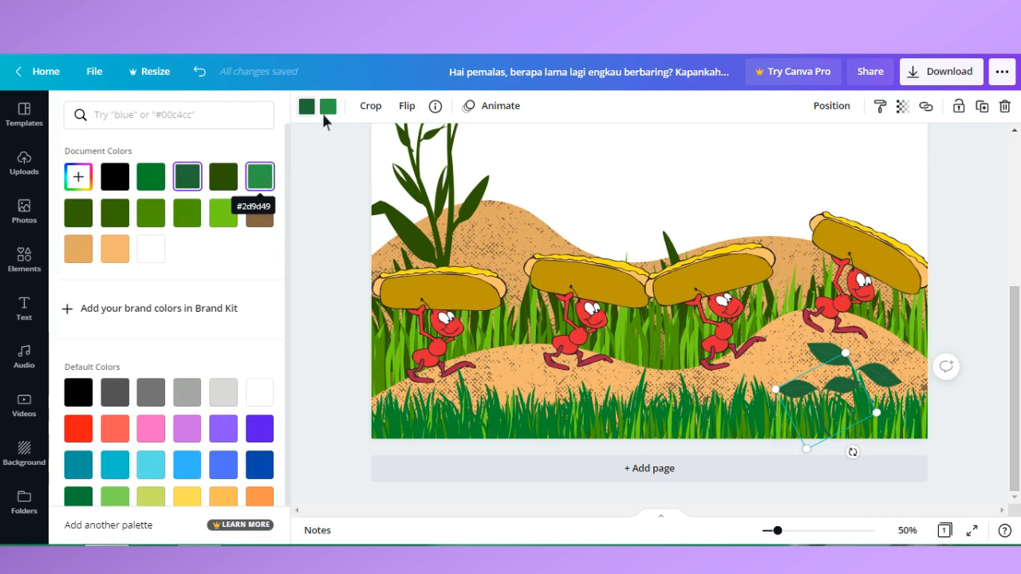
{"action": "left_click", "coordinate": [326, 110]}
{"action": "left_click", "coordinate": [151, 214]}
{"action": "left_click", "coordinate": [307, 108]}
{"action": "left_click", "coordinate": [79, 177]}
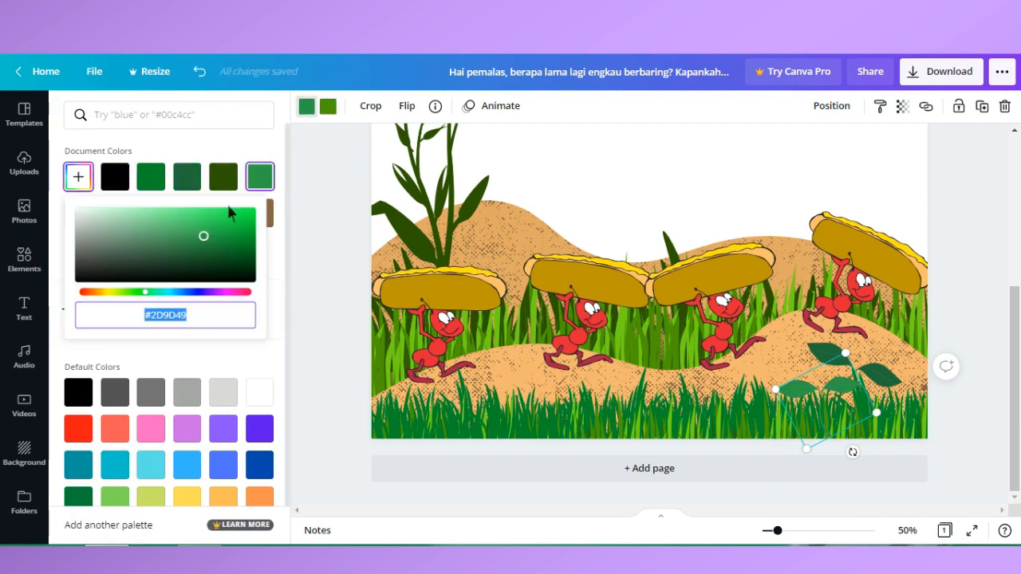
{"action": "left_click", "coordinate": [186, 216]}
{"action": "left_click", "coordinate": [185, 236]}
{"action": "left_click", "coordinate": [166, 226]}
{"action": "left_click", "coordinate": [178, 237]}
{"action": "left_click", "coordinate": [340, 231]}
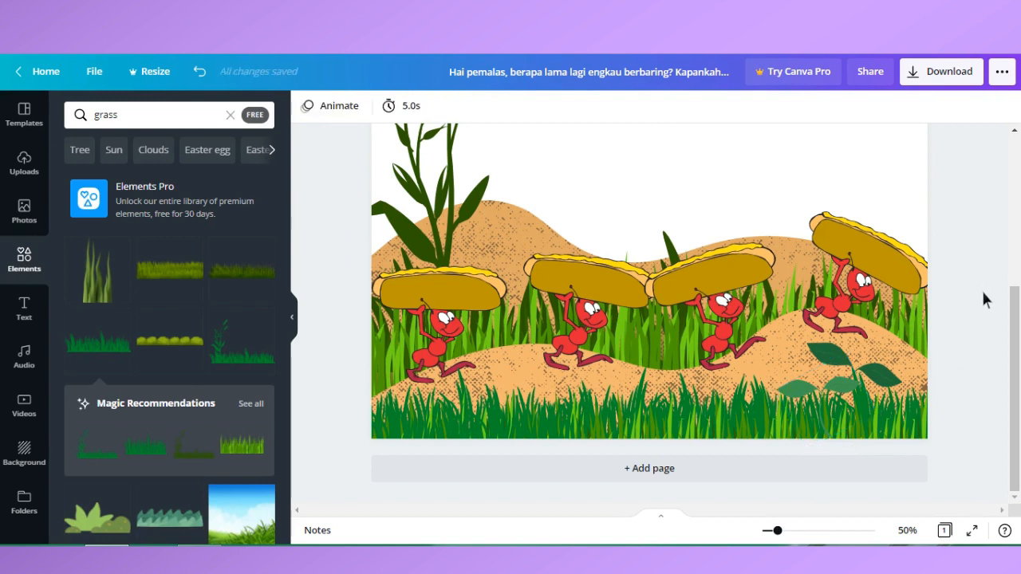
Step: Delete both two-leaf sprouts from the sand dune
{"action": "left_click", "coordinate": [832, 361]}
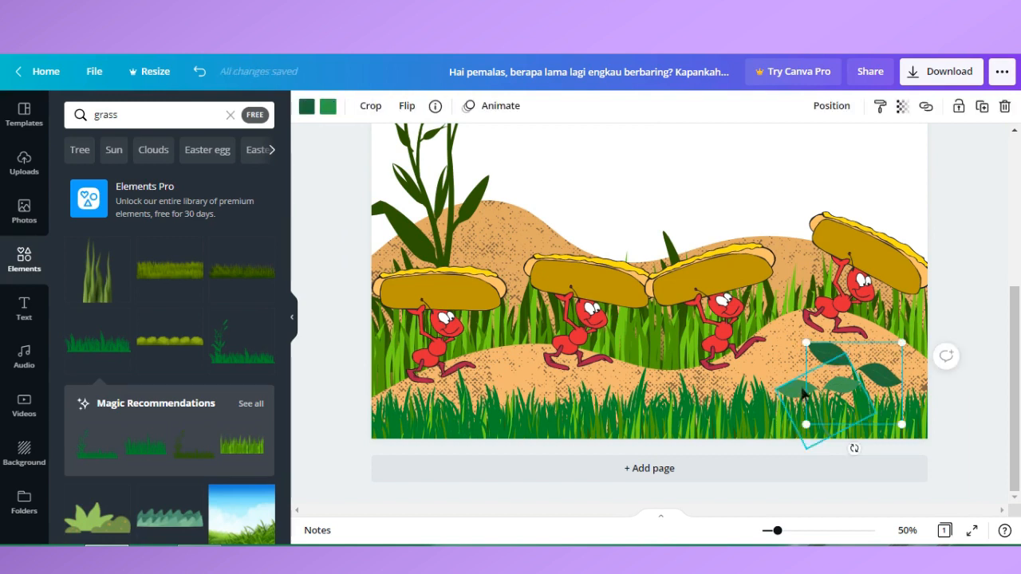
{"action": "key", "text": "Delete"}
{"action": "left_click", "coordinate": [837, 361]}
{"action": "key", "text": "Delete"}
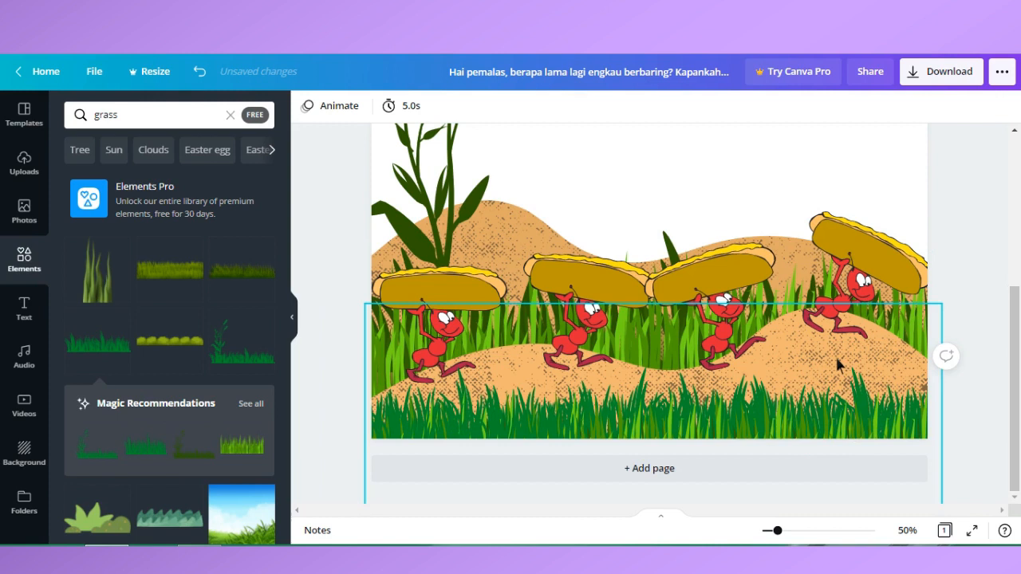
Step: Search the elements library for "background" and "sky" illustrations
{"action": "left_click", "coordinate": [909, 531]}
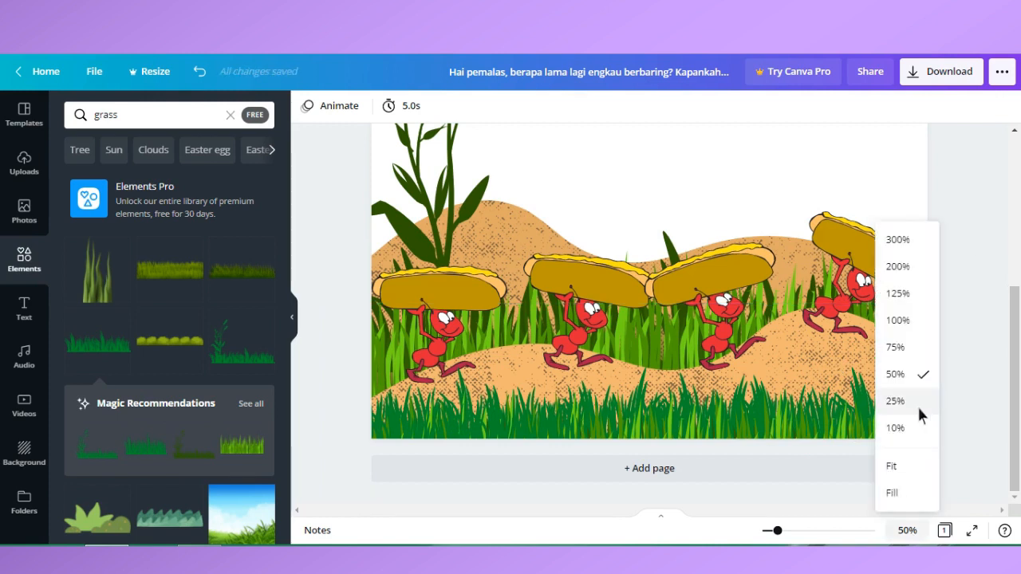
{"action": "left_click", "coordinate": [896, 402]}
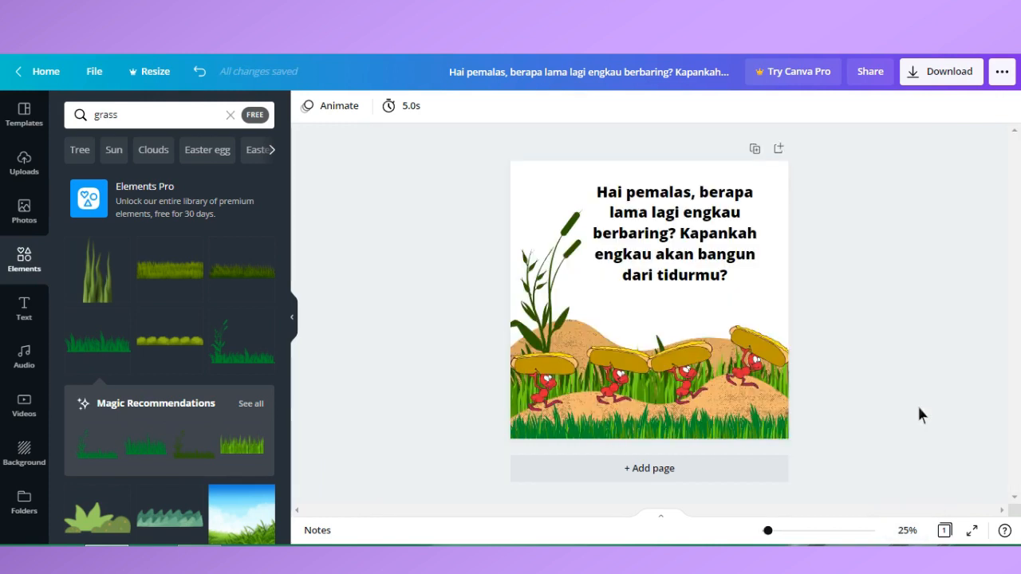
{"action": "left_click", "coordinate": [146, 116]}
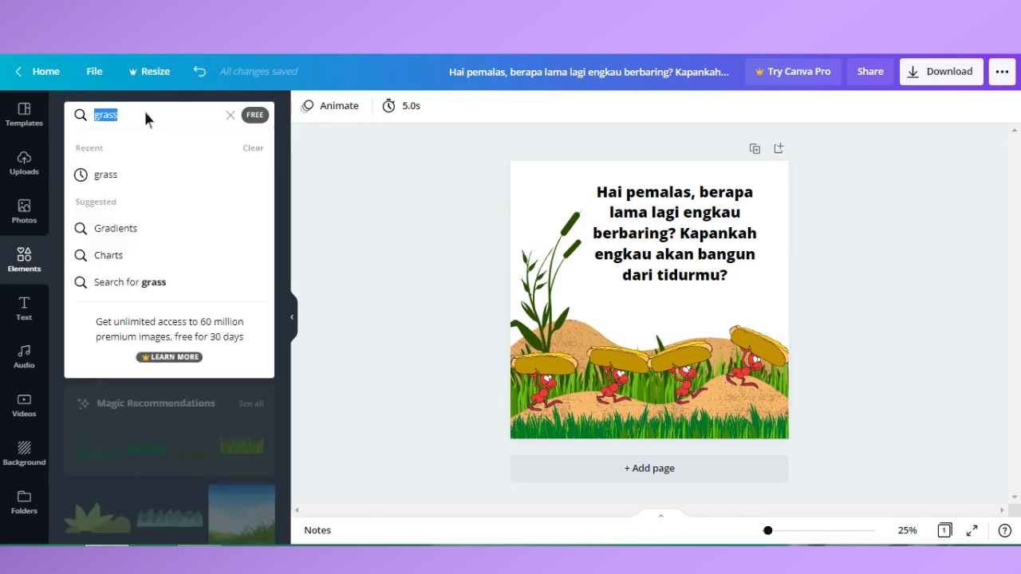
{"action": "type", "text": "background"}
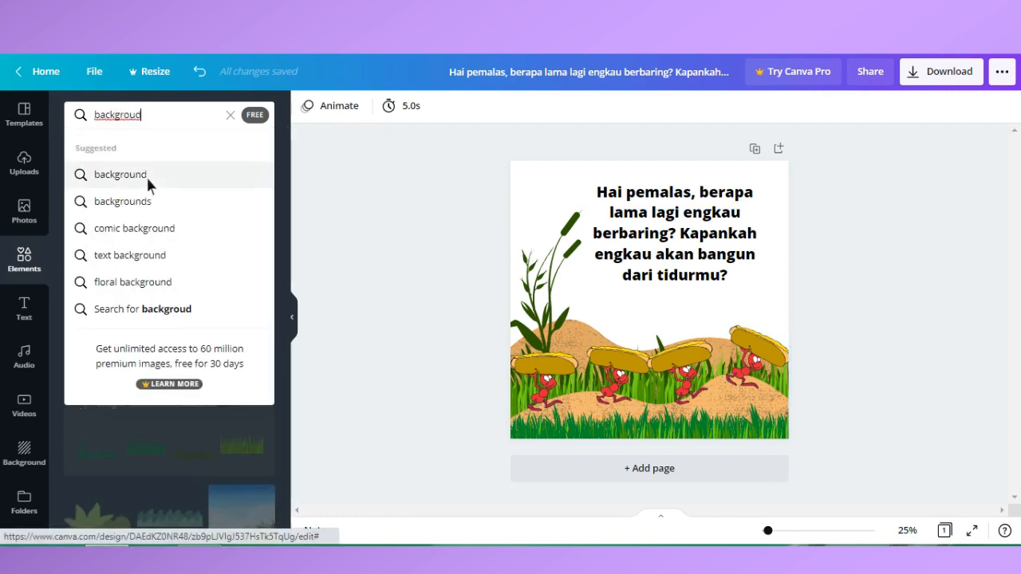
{"action": "left_click", "coordinate": [146, 174]}
{"action": "scroll", "coordinate": [169, 319], "scroll_direction": "down", "scroll_amount": 3}
{"action": "left_click", "coordinate": [170, 119]}
{"action": "type", "text": "sky"}
{"action": "key", "text": "Return"}
Step: Search for "landscape", try the round sunny hills illustration, open all of its recommendations and remove it from the page
{"action": "left_click", "coordinate": [202, 114]}
{"action": "type", "text": "lands"}
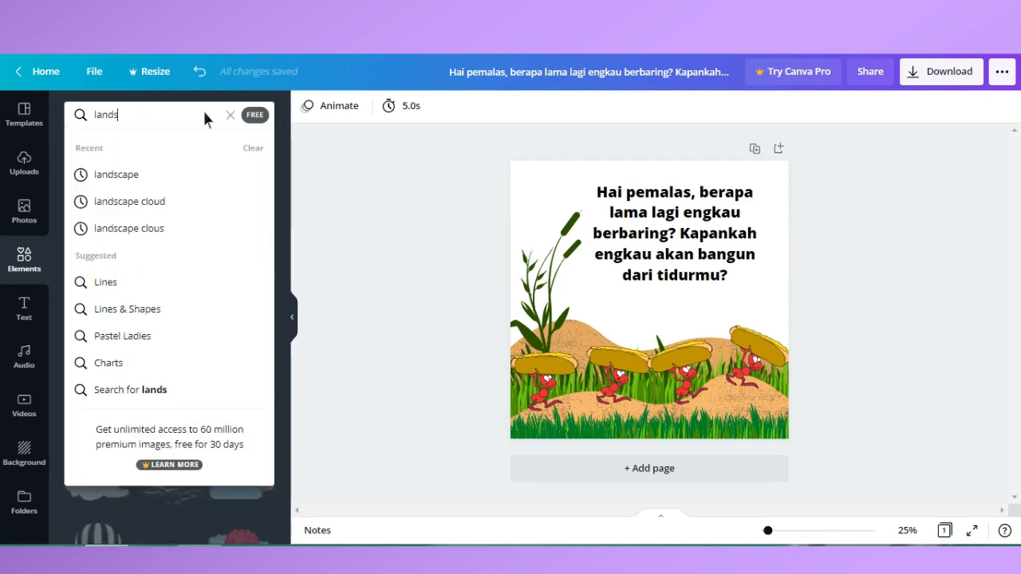
{"action": "key", "text": "Down"}
{"action": "key", "text": "Return"}
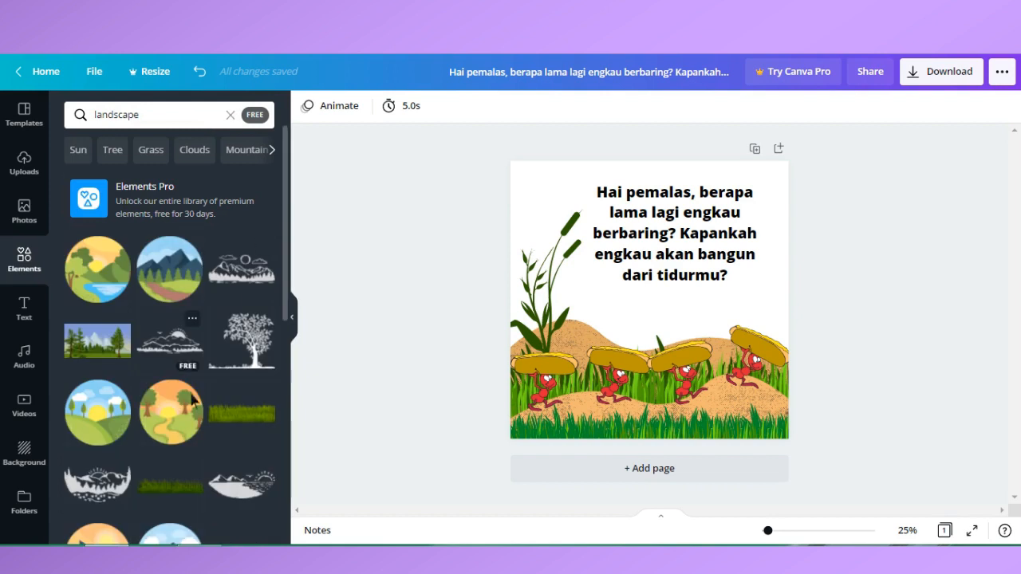
{"action": "left_click", "coordinate": [97, 413]}
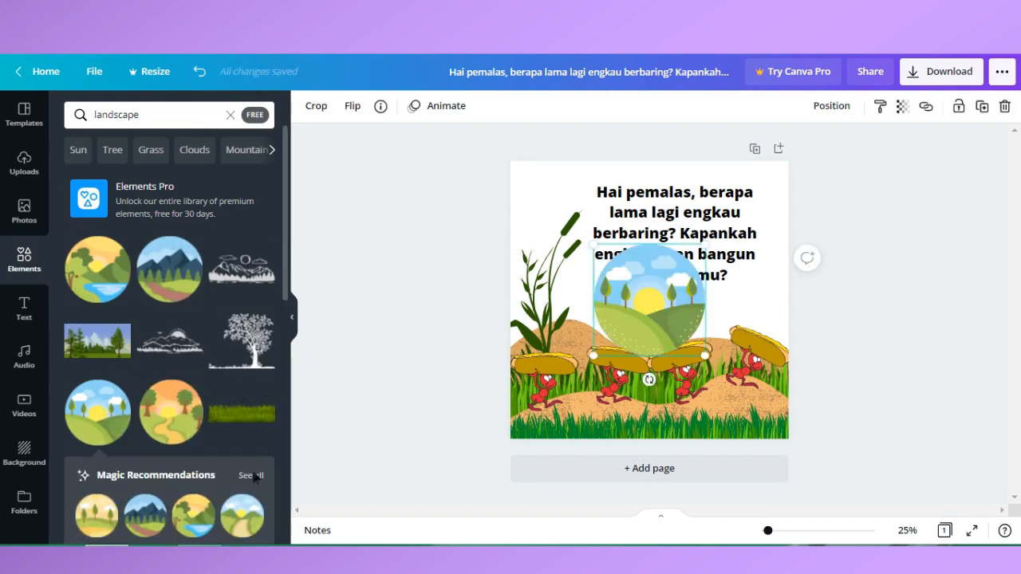
{"action": "left_click", "coordinate": [248, 473]}
{"action": "key", "text": "Delete"}
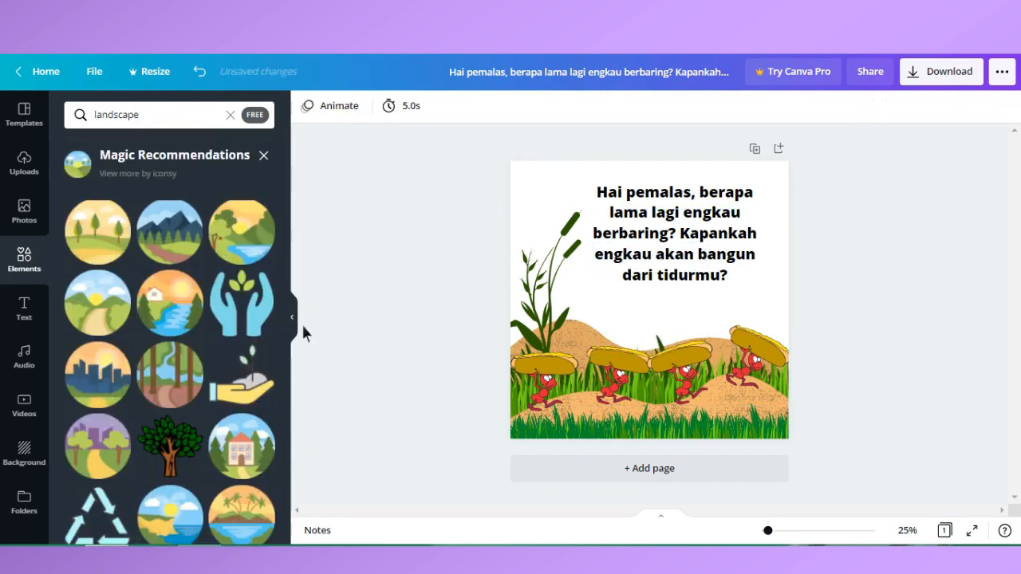
Step: Add the round yellow landscape with three trees and enlarge it to cover the whole page
{"action": "left_click", "coordinate": [101, 231]}
{"action": "left_click_drag", "start_coordinate": [594, 245], "coordinate": [399, 126]}
{"action": "left_click_drag", "start_coordinate": [706, 356], "coordinate": [904, 445]}
{"action": "mouse_move", "coordinate": [772, 254]}
{"action": "left_mouse_down"}
{"action": "mouse_move", "coordinate": [771, 293]}
{"action": "mouse_move", "coordinate": [766, 258]}
{"action": "left_mouse_up"}
Step: Send the yellow tree landscape to the back, behind the quote, ants and dunes
{"action": "left_click", "coordinate": [832, 105]}
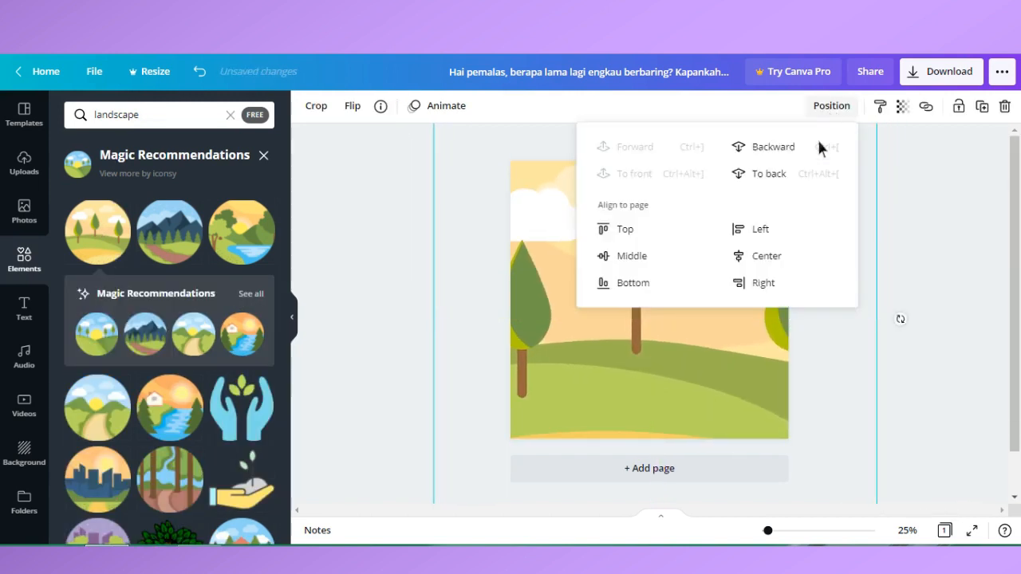
{"action": "left_click", "coordinate": [770, 177]}
{"action": "left_click", "coordinate": [376, 206]}
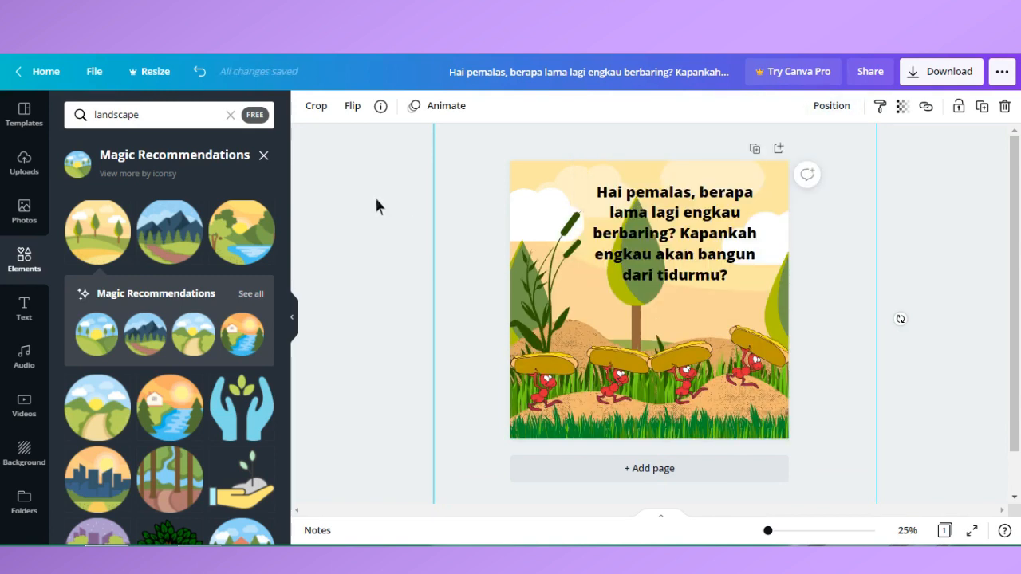
Step: Delete the yellow tree landscape and undo the deletion
{"action": "key", "text": "Delete"}
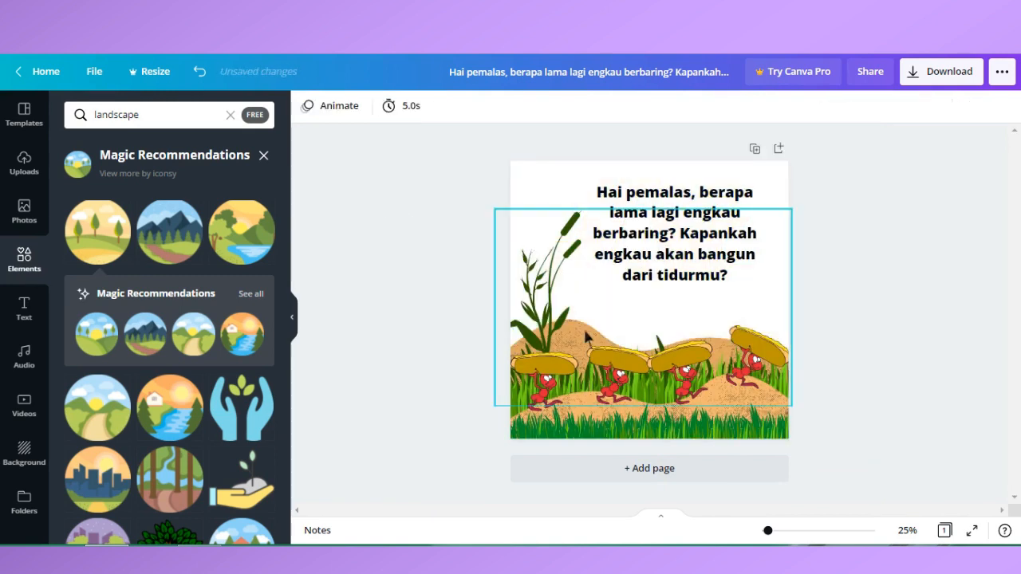
{"action": "left_click", "coordinate": [200, 71]}
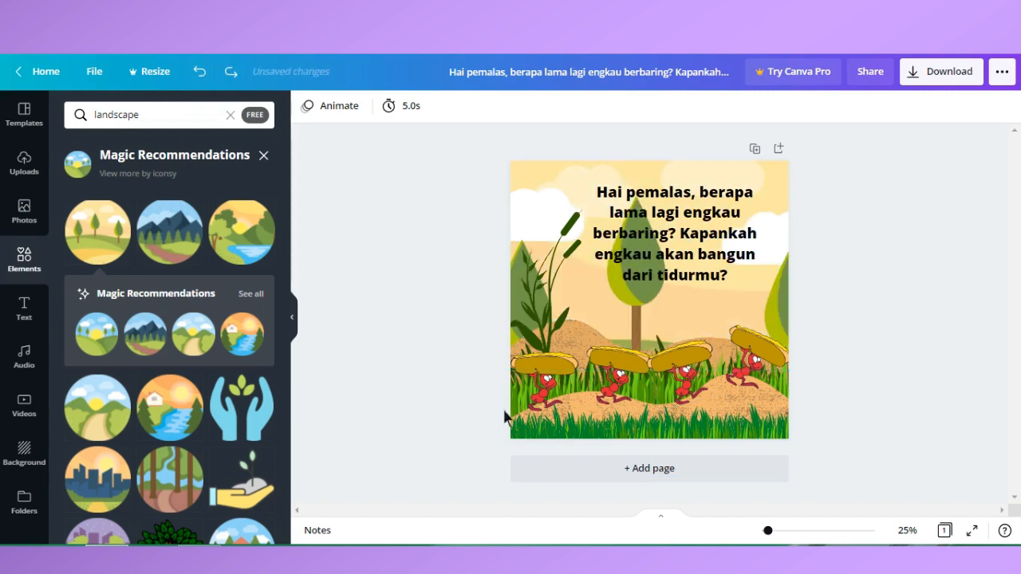
{"action": "left_click", "coordinate": [588, 341]}
{"action": "left_click", "coordinate": [615, 412]}
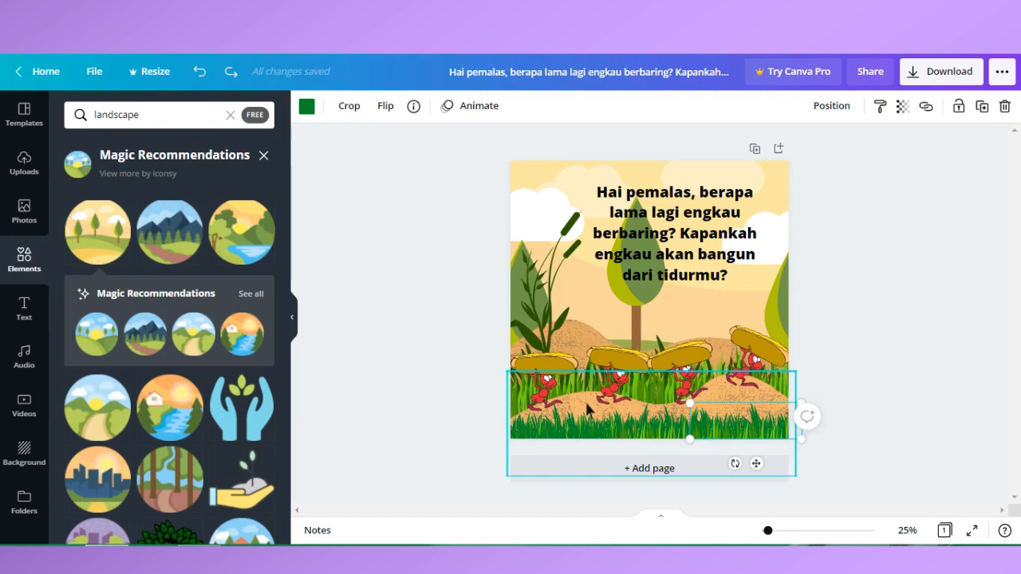
Step: Recolour the front dune's sand fill to a light orange and reload the editor page
{"action": "left_click", "coordinate": [588, 409]}
{"action": "left_click", "coordinate": [308, 108]}
{"action": "left_click", "coordinate": [187, 213]}
{"action": "left_click", "coordinate": [225, 179]}
{"action": "left_click", "coordinate": [82, 179]}
{"action": "mouse_move", "coordinate": [218, 226]}
{"action": "left_mouse_down"}
{"action": "mouse_move", "coordinate": [190, 231]}
{"action": "mouse_move", "coordinate": [228, 264]}
{"action": "mouse_move", "coordinate": [206, 265]}
{"action": "left_mouse_up"}
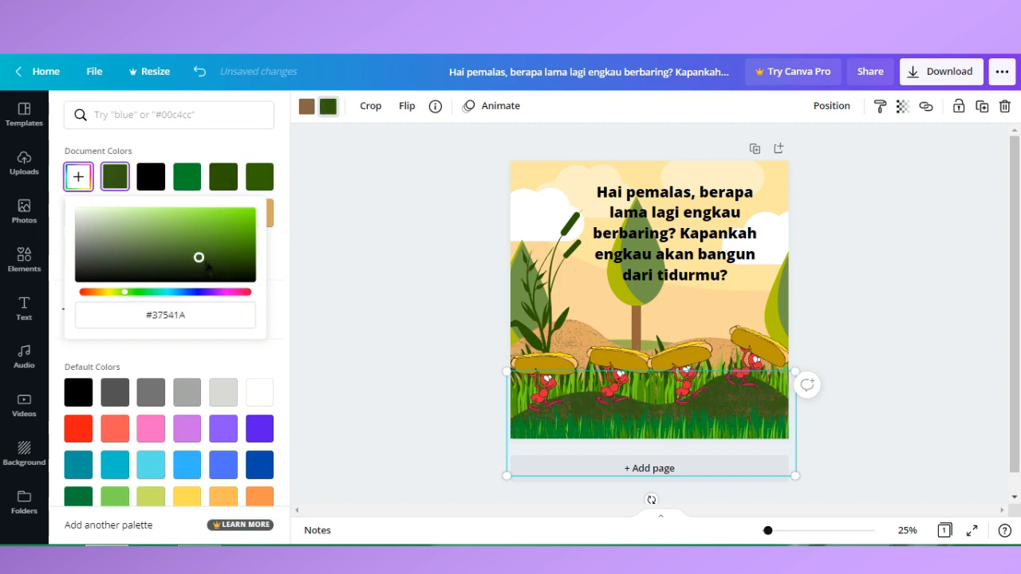
{"action": "left_click_drag", "start_coordinate": [124, 292], "coordinate": [97, 292]}
{"action": "left_click", "coordinate": [170, 216]}
{"action": "mouse_move", "coordinate": [174, 242]}
{"action": "left_mouse_down"}
{"action": "mouse_move", "coordinate": [157, 228]}
{"action": "mouse_move", "coordinate": [190, 221]}
{"action": "left_mouse_up"}
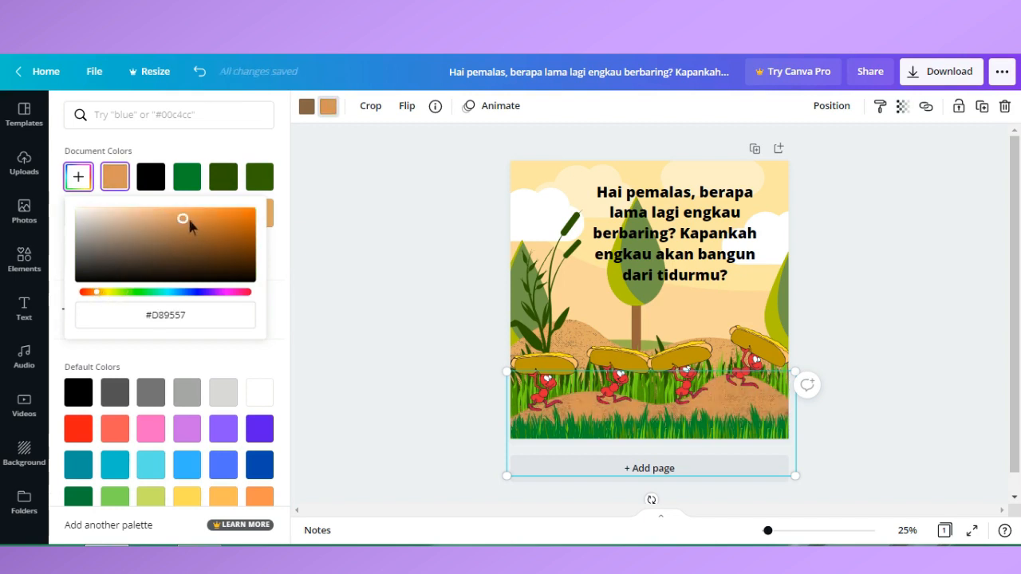
{"action": "left_click", "coordinate": [174, 210]}
{"action": "left_click", "coordinate": [125, 177]}
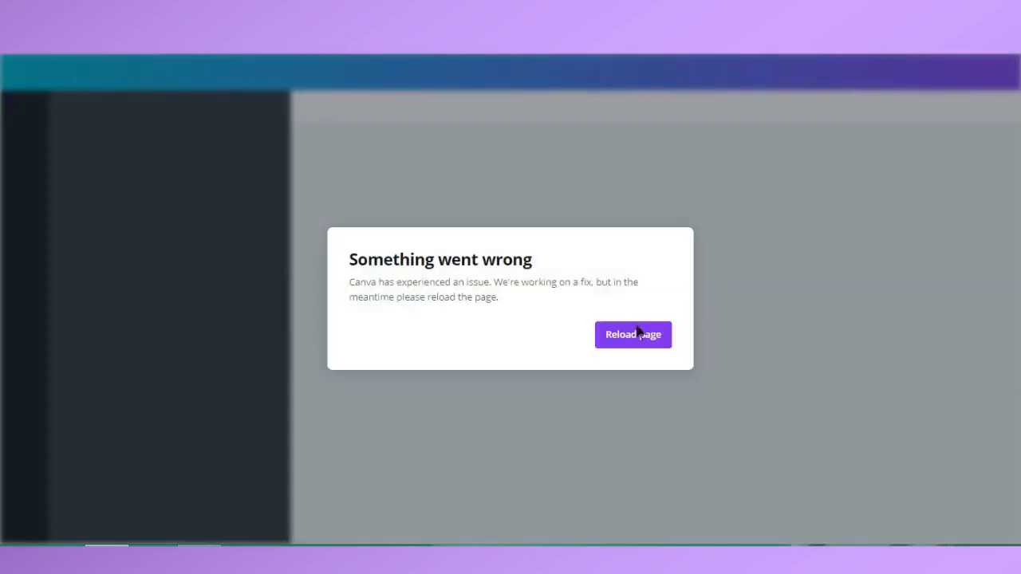
{"action": "left_click", "coordinate": [638, 332]}
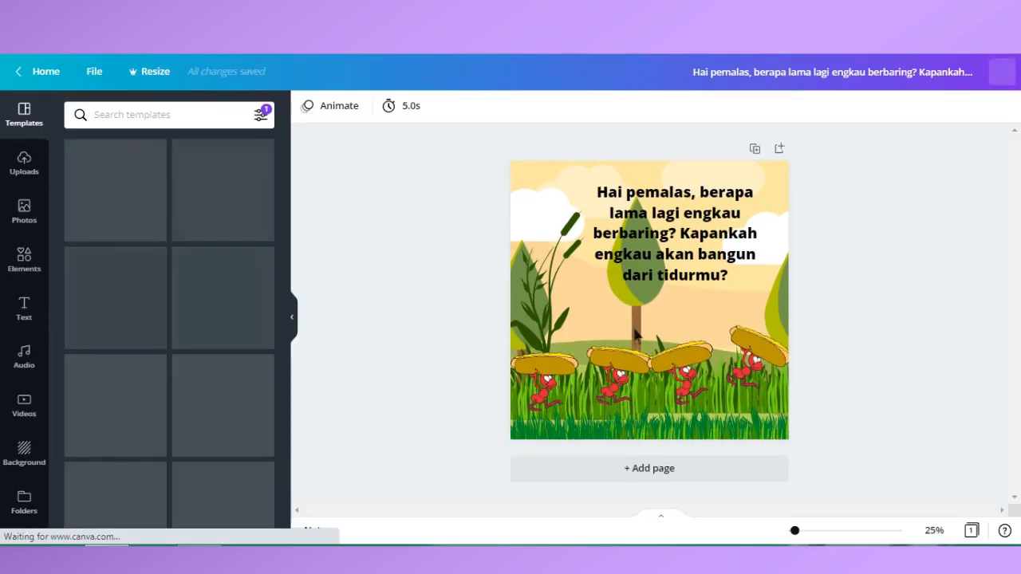
Step: Send the reed plants one layer back, behind the rear dune
{"action": "left_click", "coordinate": [643, 300]}
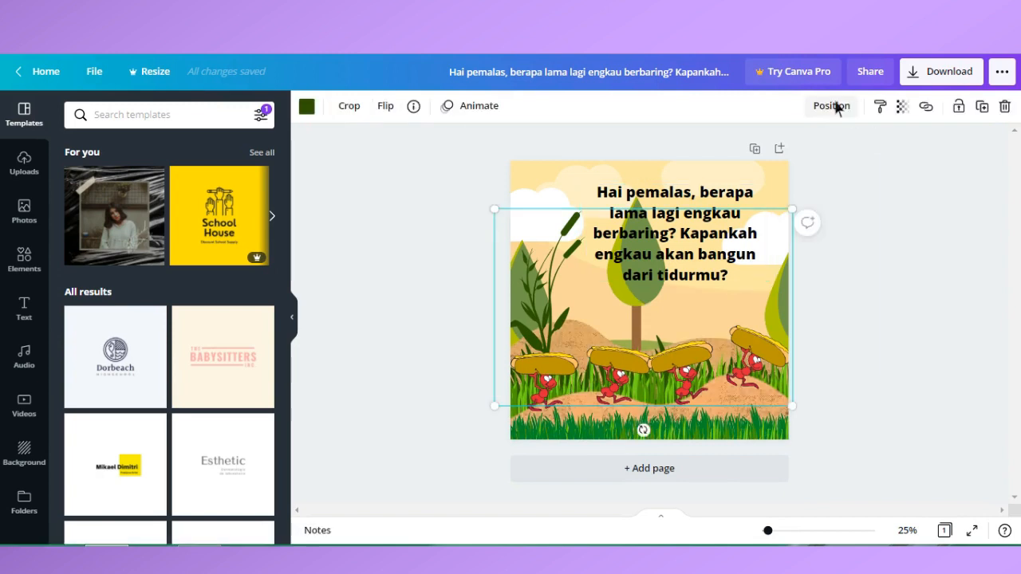
{"action": "left_click", "coordinate": [834, 105]}
{"action": "left_click", "coordinate": [765, 174]}
Step: Recolour the rear dune's sand fill to a darker orange-brown
{"action": "left_click", "coordinate": [328, 106]}
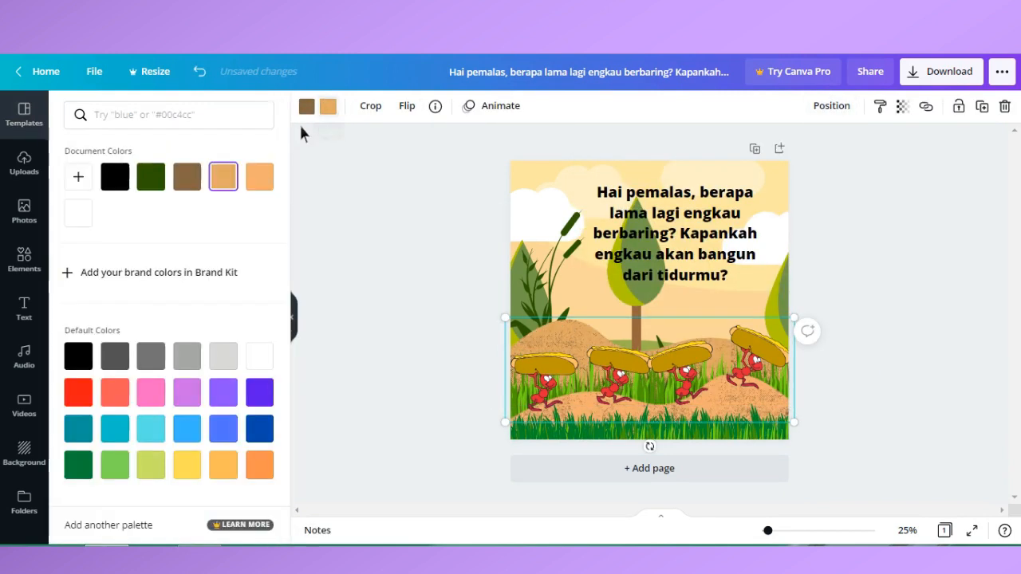
{"action": "left_click", "coordinate": [78, 177]}
{"action": "left_click", "coordinate": [193, 235]}
{"action": "left_click", "coordinate": [189, 224]}
{"action": "left_click", "coordinate": [193, 231]}
{"action": "left_click", "coordinate": [187, 223]}
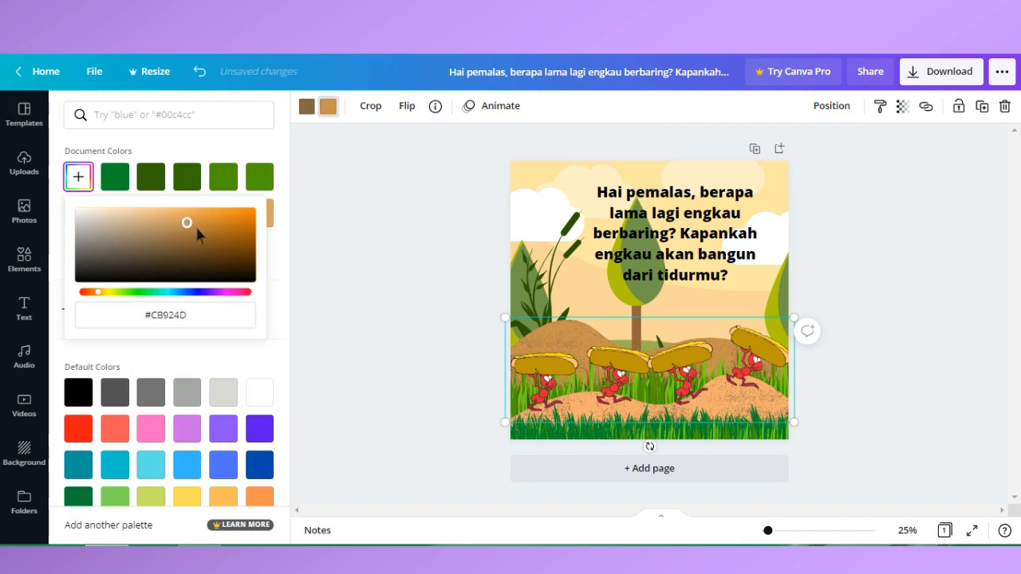
Step: Recolour the rear dune's speckled texture to dark brown
{"action": "left_click", "coordinate": [308, 107]}
{"action": "left_click", "coordinate": [155, 214]}
{"action": "left_click", "coordinate": [85, 178]}
{"action": "left_click", "coordinate": [102, 292]}
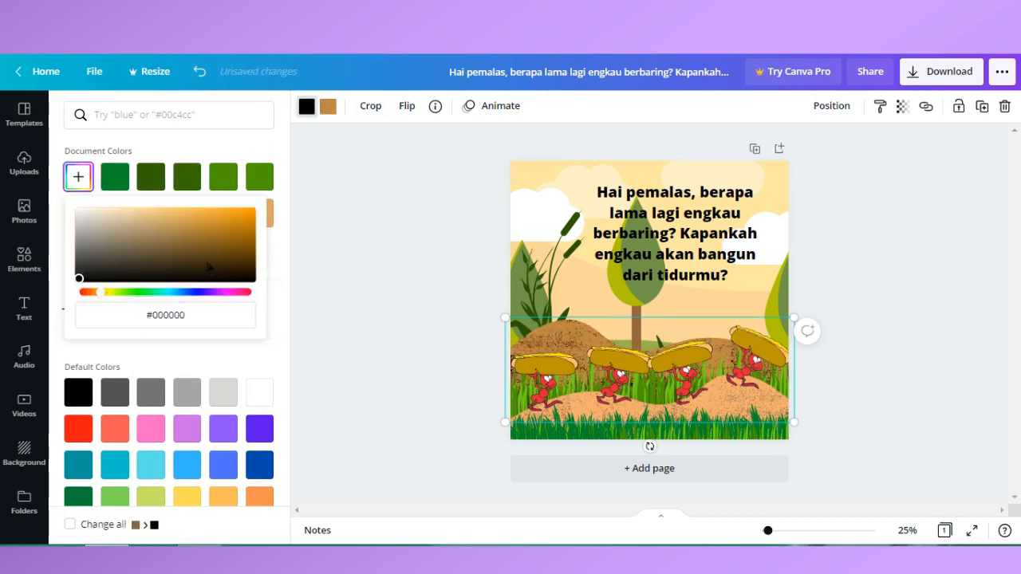
{"action": "left_click", "coordinate": [358, 169]}
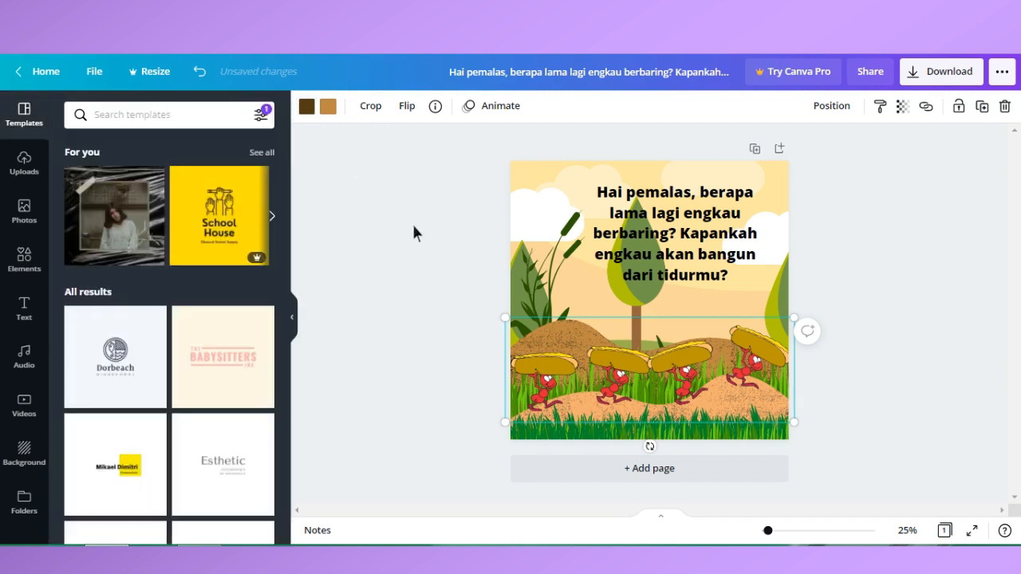
Step: Search the elements library for "background"
{"action": "left_click", "coordinate": [24, 259]}
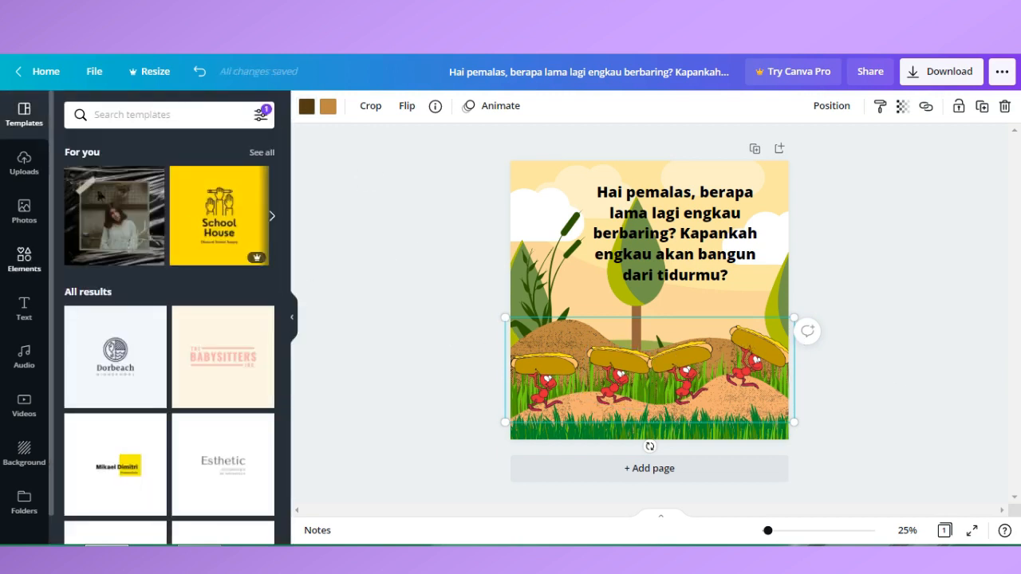
{"action": "left_click", "coordinate": [137, 119]}
{"action": "type", "text": "background"}
{"action": "key", "text": "Return"}
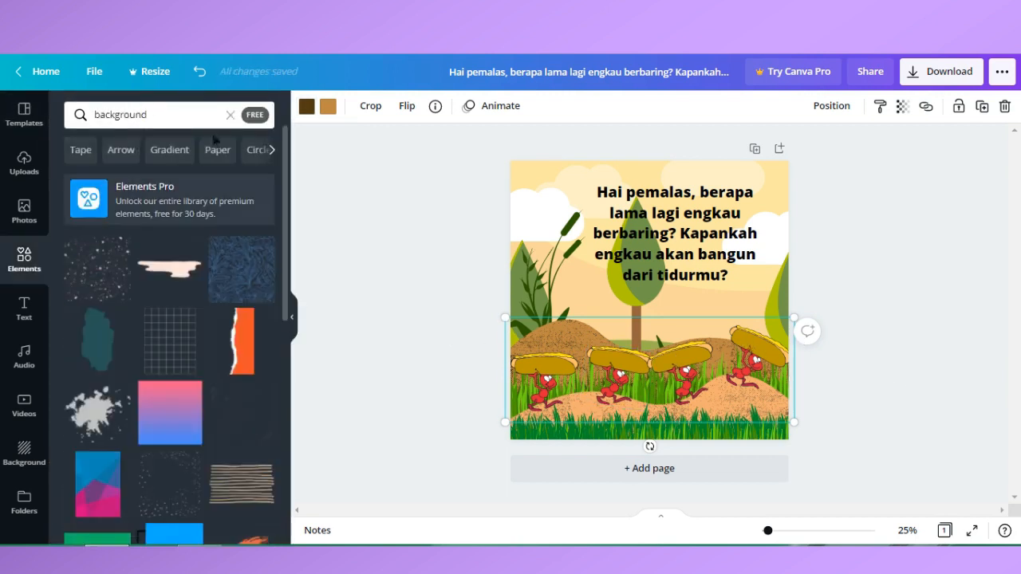
Step: Search the elements library for "landscape" and look through the illustrations
{"action": "left_click", "coordinate": [169, 116]}
{"action": "type", "text": "lndscape"}
{"action": "key", "text": "Return"}
{"action": "left_click", "coordinate": [159, 118]}
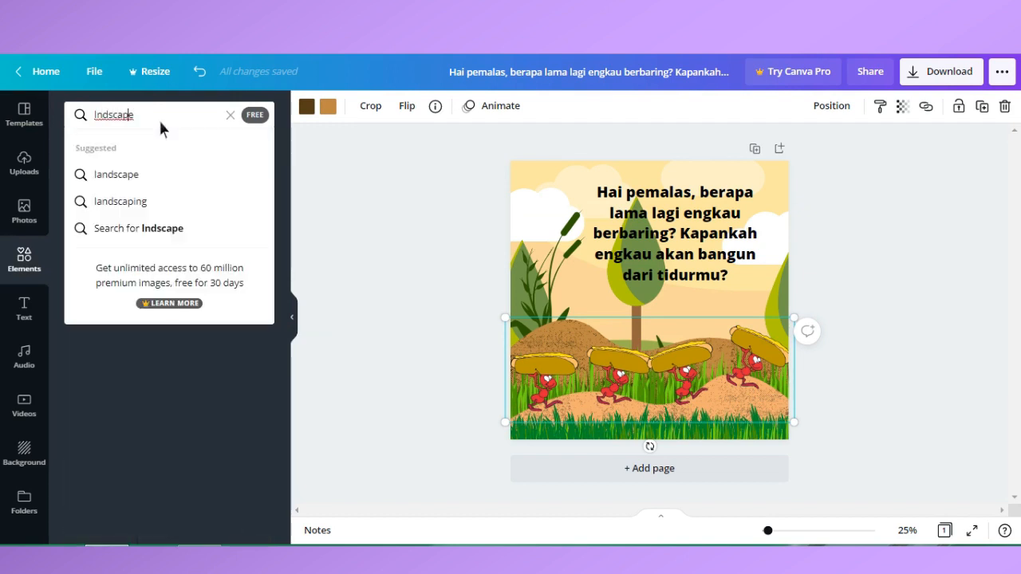
{"action": "type", "text": "landscape"}
{"action": "key", "text": "Return"}
{"action": "scroll", "coordinate": [280, 403], "scroll_direction": "down", "scroll_amount": 2}
{"action": "scroll", "coordinate": [288, 407], "scroll_direction": "down", "scroll_amount": 10}
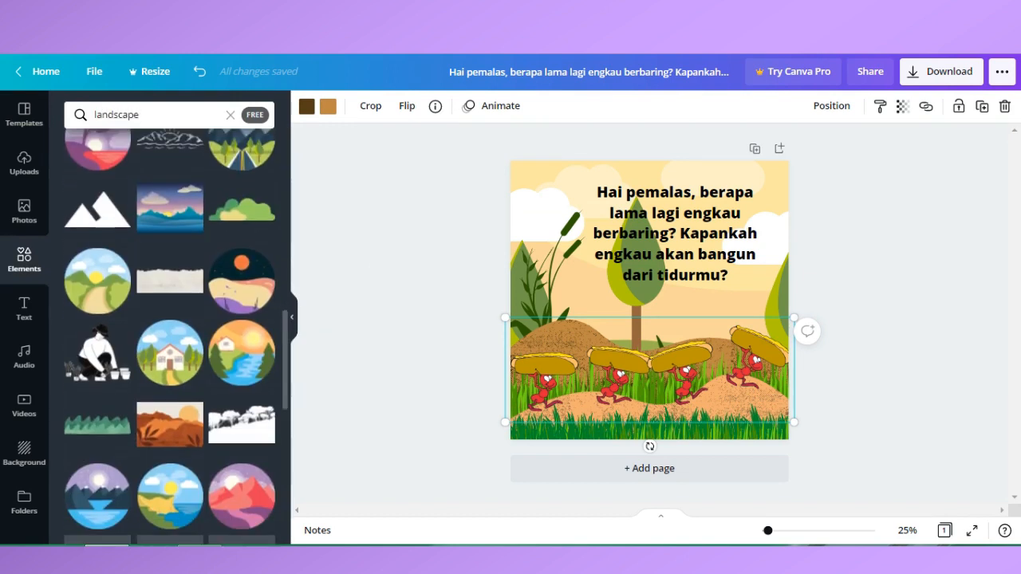
Step: Add the round pink mountain landscape and open all of its recommendations
{"action": "left_click", "coordinate": [241, 497]}
{"action": "left_click", "coordinate": [251, 285]}
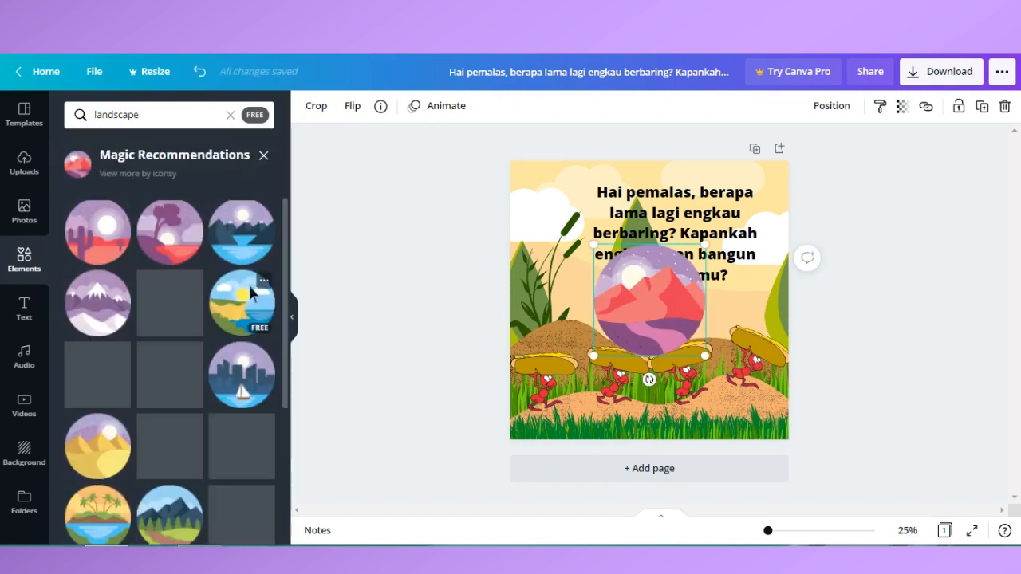
{"action": "left_click_drag", "start_coordinate": [286, 310], "coordinate": [288, 439]}
Step: Add the round purple moonlit landscape with trees, move it aside and delete the pink mountain landscape
{"action": "left_click", "coordinate": [162, 370]}
{"action": "left_click_drag", "start_coordinate": [635, 291], "coordinate": [525, 171]}
{"action": "left_click", "coordinate": [678, 319]}
{"action": "key", "text": "Delete"}
Step: Replace the yellow tree landscape with the purple moonlit one, enlarged to cover the whole page and sent behind all elements
{"action": "left_click_drag", "start_coordinate": [580, 232], "coordinate": [912, 452]}
{"action": "left_click_drag", "start_coordinate": [710, 305], "coordinate": [672, 212]}
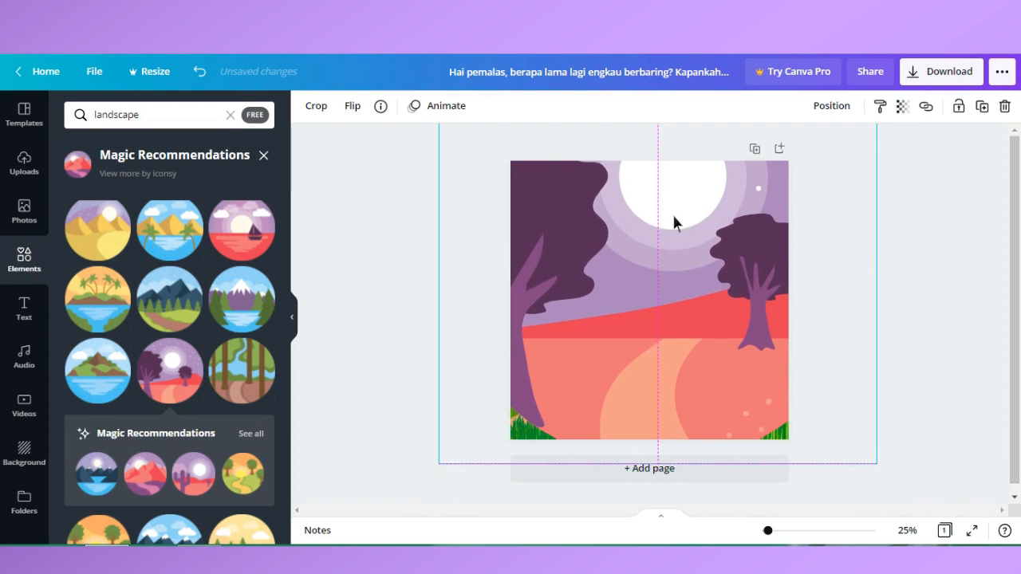
{"action": "left_click", "coordinate": [832, 105]}
{"action": "left_click", "coordinate": [807, 176]}
{"action": "left_click", "coordinate": [565, 168]}
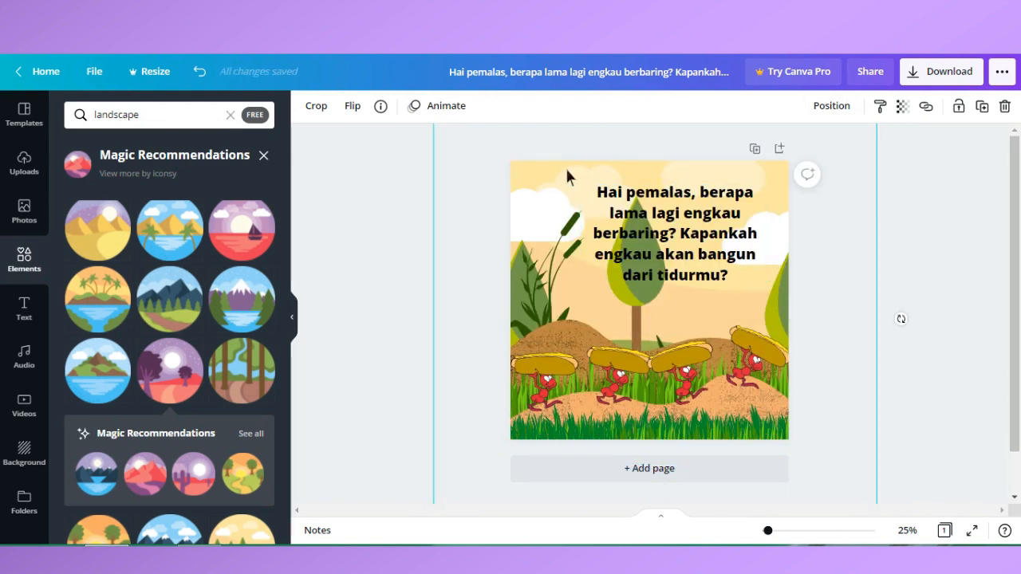
{"action": "key", "text": "Delete"}
Step: Add the round desert road landscape with cacti and browse all of its recommendations
{"action": "left_click_drag", "start_coordinate": [293, 387], "coordinate": [291, 469]}
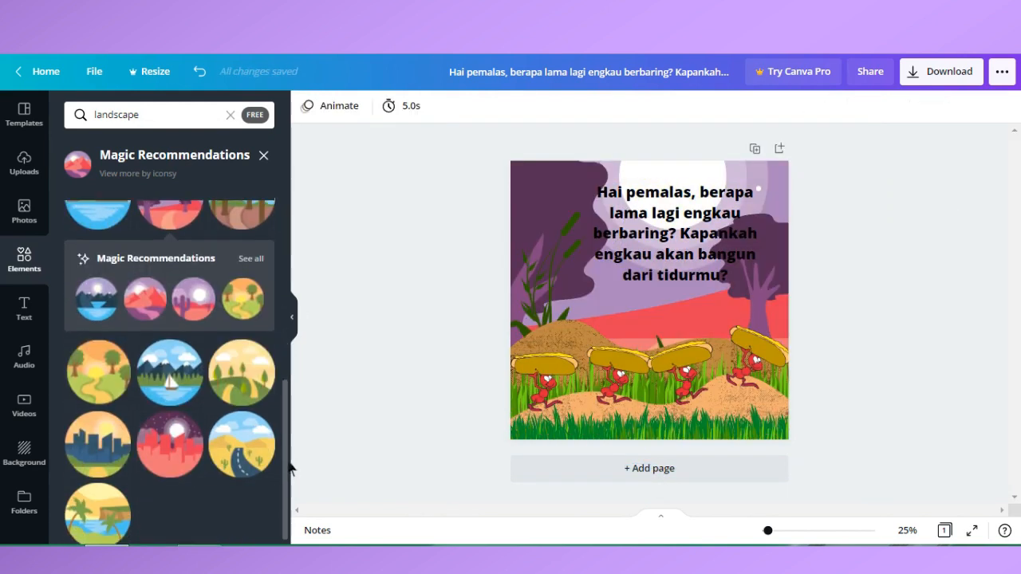
{"action": "left_click", "coordinate": [243, 445]}
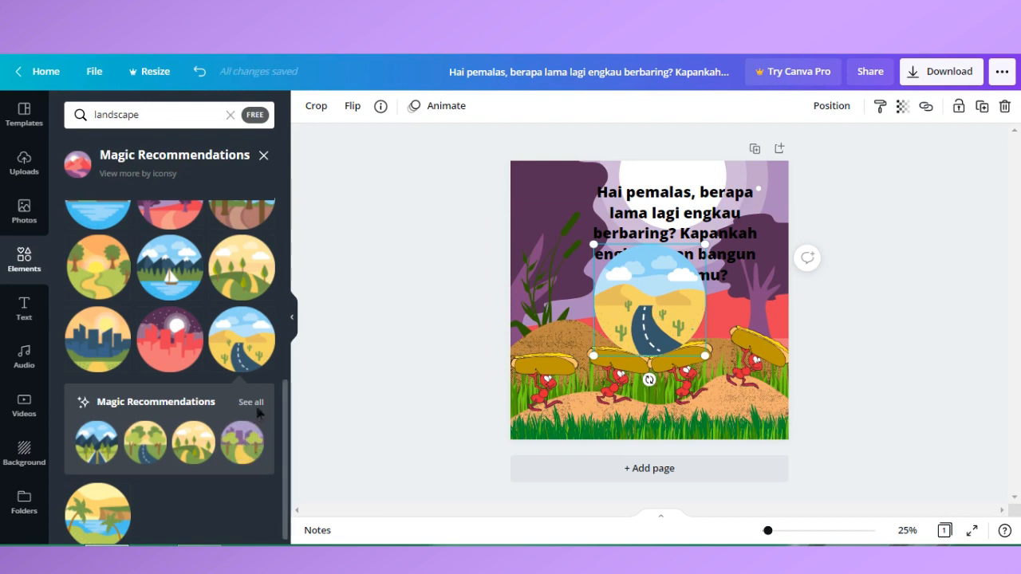
{"action": "left_click", "coordinate": [253, 403]}
{"action": "left_click_drag", "start_coordinate": [293, 358], "coordinate": [312, 268]}
{"action": "scroll", "coordinate": [170, 288], "scroll_direction": "up", "scroll_amount": 1}
Step: Add the pink mountain landscape again and delete the purple moonlit background
{"action": "left_click", "coordinate": [168, 296]}
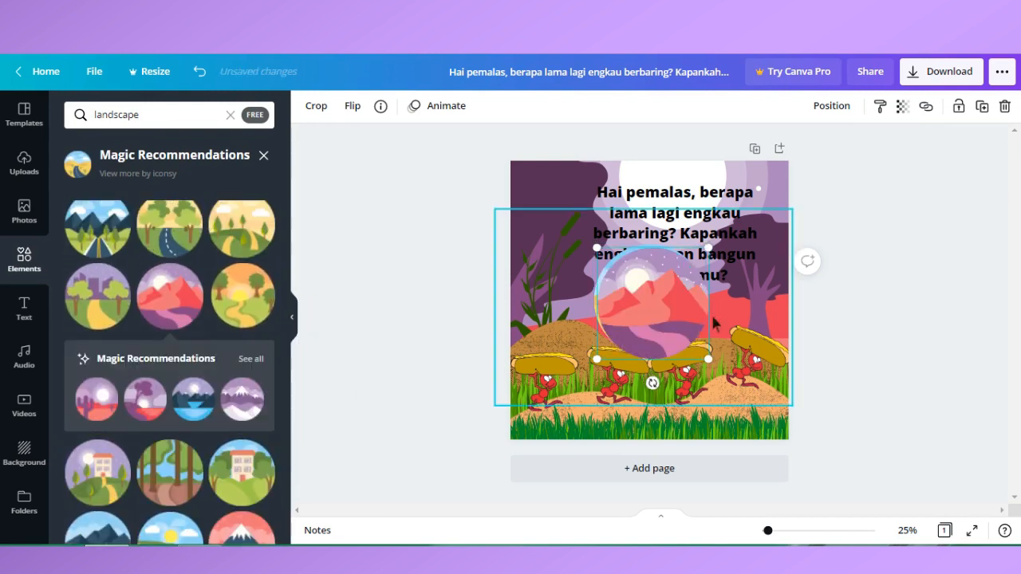
{"action": "left_click", "coordinate": [549, 171]}
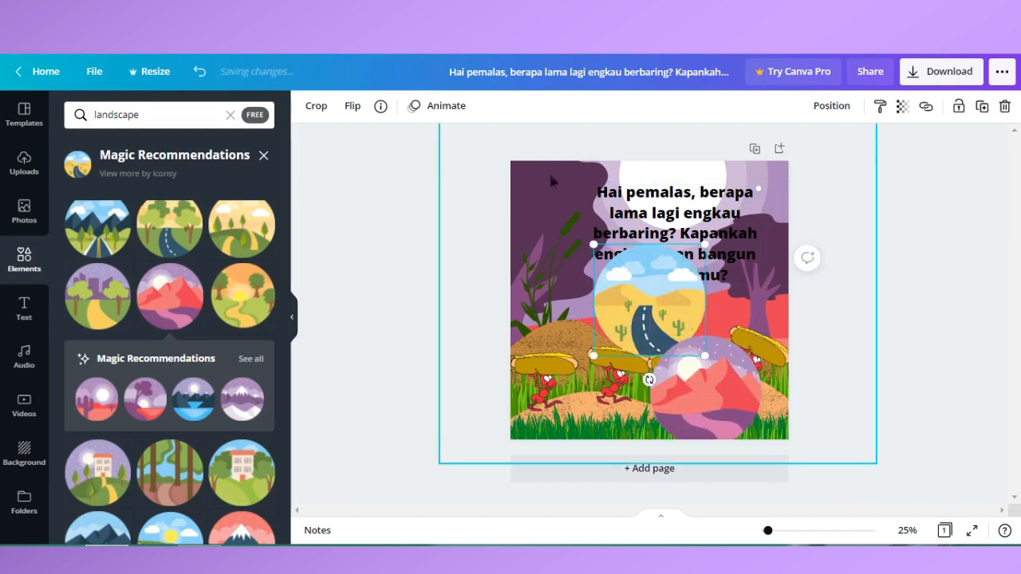
{"action": "key", "text": "Delete"}
Step: Enlarge the desert road landscape to cover the whole page and send it to the back
{"action": "left_click_drag", "start_coordinate": [625, 276], "coordinate": [511, 179]}
{"action": "left_click_drag", "start_coordinate": [589, 252], "coordinate": [850, 522]}
{"action": "left_click_drag", "start_coordinate": [750, 289], "coordinate": [734, 248]}
{"action": "left_click_drag", "start_coordinate": [846, 497], "coordinate": [892, 533]}
{"action": "left_click", "coordinate": [830, 107]}
{"action": "left_click", "coordinate": [792, 173]}
{"action": "left_click", "coordinate": [822, 320]}
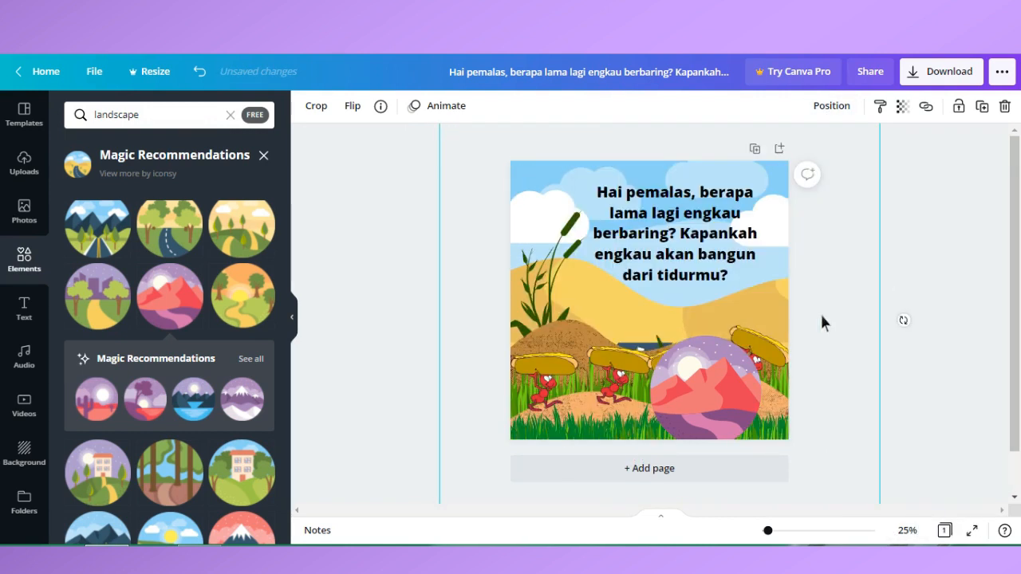
Step: Delete the spare pink mountain landscape from the page
{"action": "left_click", "coordinate": [844, 107]}
{"action": "left_click", "coordinate": [635, 171]}
{"action": "left_click", "coordinate": [763, 174]}
{"action": "key", "text": "Delete"}
Step: Move the rear dune slightly higher and bring the reed plants in front of it
{"action": "left_click", "coordinate": [581, 324]}
{"action": "left_click_drag", "start_coordinate": [580, 327], "coordinate": [580, 319]}
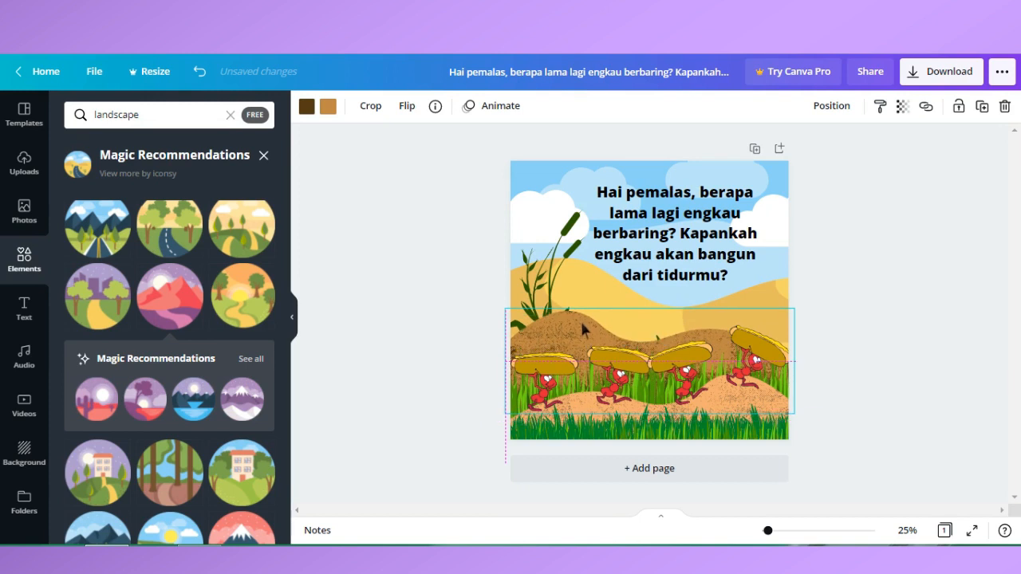
{"action": "left_click", "coordinate": [569, 314]}
{"action": "left_click", "coordinate": [832, 105]}
{"action": "left_click", "coordinate": [691, 147]}
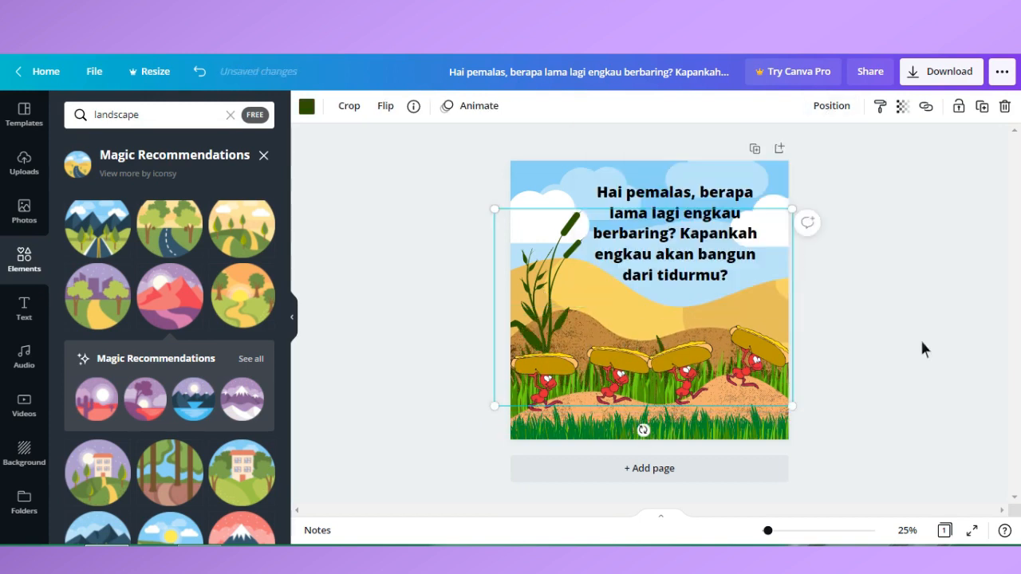
{"action": "left_click", "coordinate": [921, 349]}
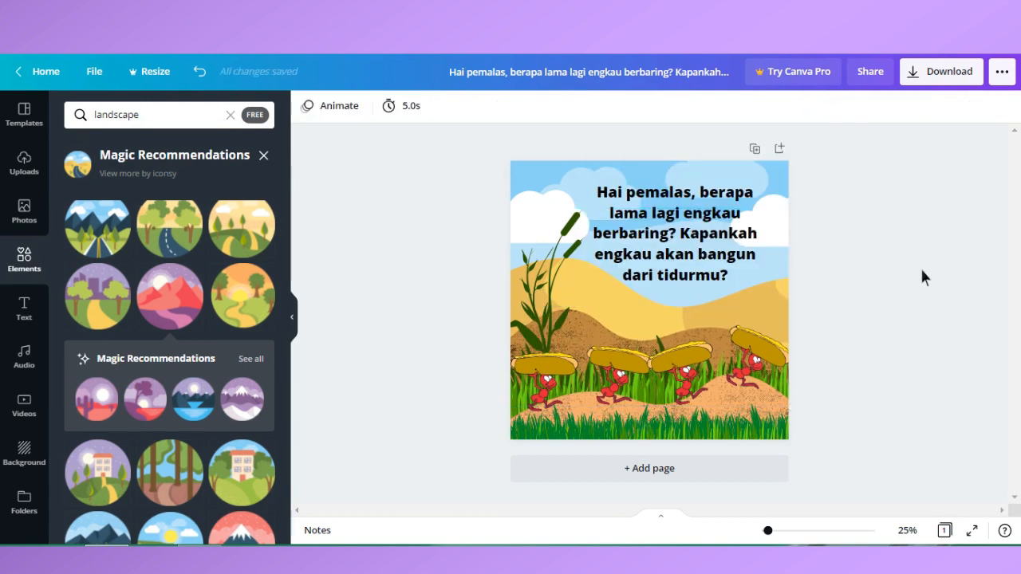
Step: Place a row of light green grass clumps over the hills in mid-page and delete its leftmost clump
{"action": "left_click", "coordinate": [549, 435]}
{"action": "left_click", "coordinate": [662, 431], "text": "shift"}
{"action": "left_click_drag", "start_coordinate": [758, 435], "coordinate": [754, 271]}
{"action": "left_click", "coordinate": [870, 208]}
{"action": "left_click", "coordinate": [580, 279]}
{"action": "key", "text": "Delete"}
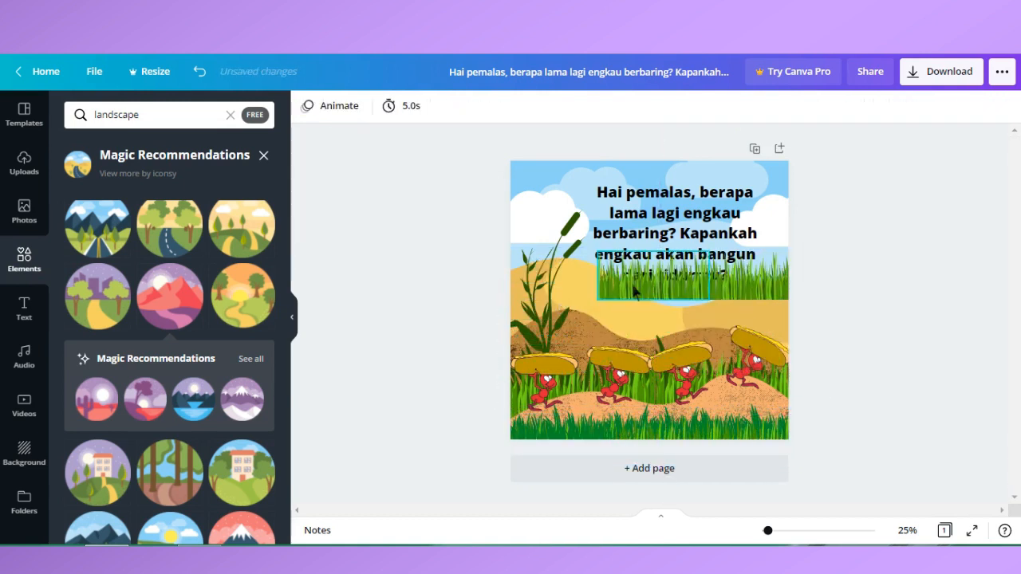
Step: Enlarge one grass clump over the hills on the page's left half and delete the other spare clump
{"action": "left_click", "coordinate": [666, 293]}
{"action": "left_click_drag", "start_coordinate": [598, 300], "coordinate": [529, 332]}
{"action": "left_click_drag", "start_coordinate": [634, 303], "coordinate": [591, 321]}
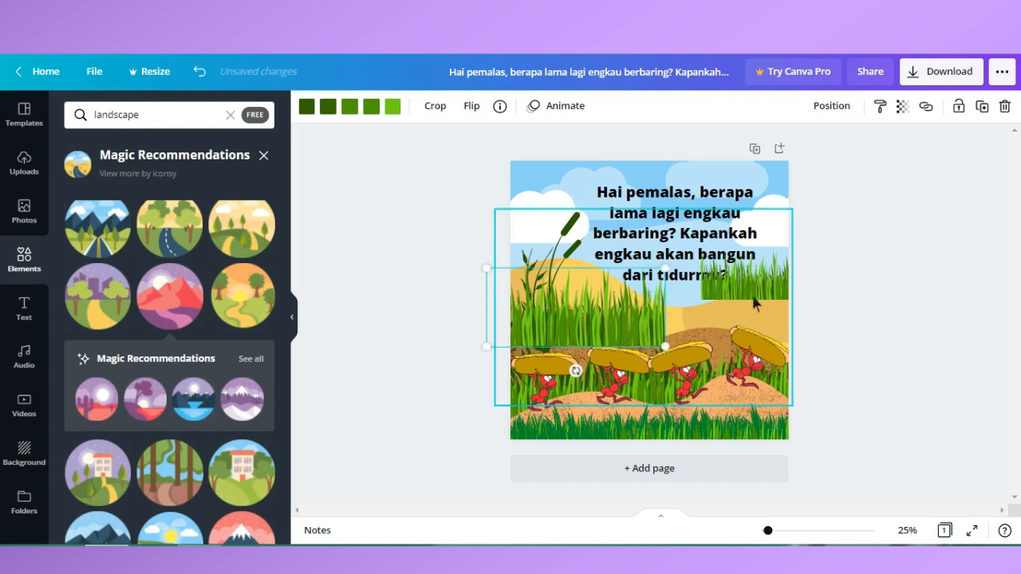
{"action": "left_click_drag", "start_coordinate": [755, 296], "coordinate": [688, 312]}
{"action": "key", "text": "Delete"}
Step: Darken the two lightest greens of the enlarged grass clump
{"action": "left_click", "coordinate": [618, 306]}
{"action": "left_click", "coordinate": [326, 108]}
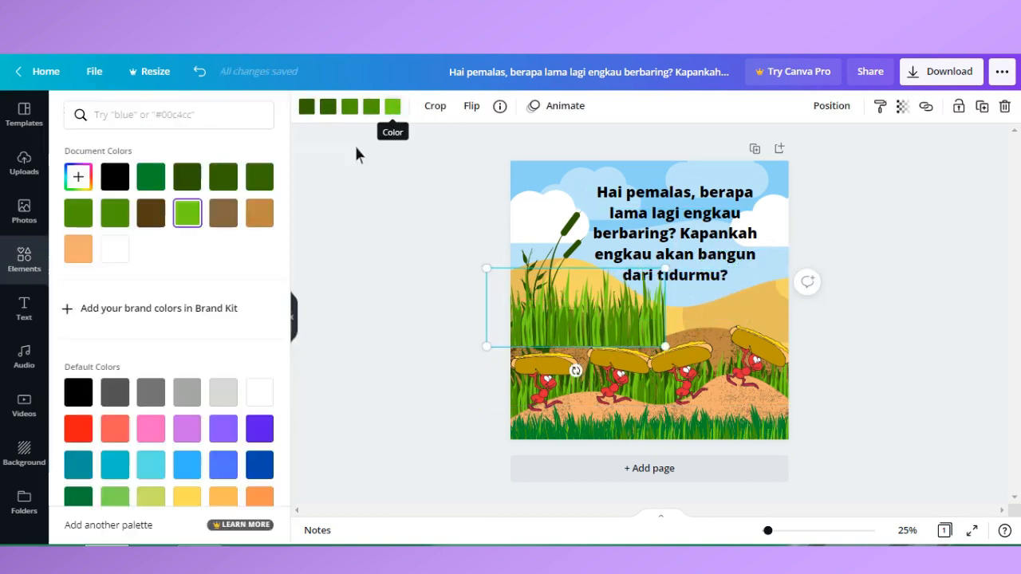
{"action": "left_click", "coordinate": [77, 177]}
{"action": "left_click", "coordinate": [375, 109]}
{"action": "left_click", "coordinate": [77, 176]}
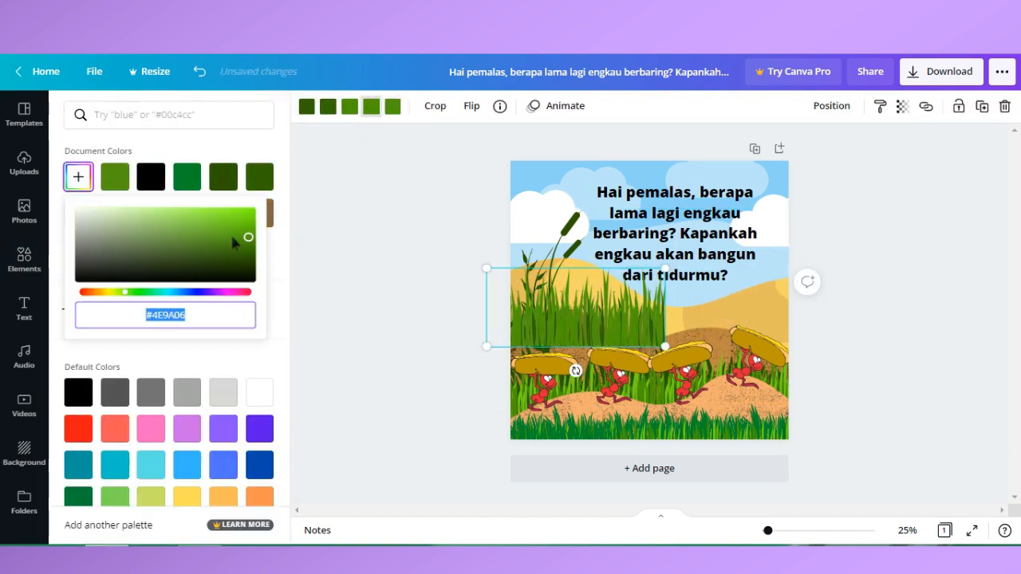
{"action": "left_click", "coordinate": [249, 258]}
Step: Darken the grass clump's three remaining greens, setting the darkest to #162B02
{"action": "left_click", "coordinate": [351, 109]}
{"action": "left_click", "coordinate": [78, 176]}
{"action": "left_click", "coordinate": [249, 258]}
{"action": "left_click", "coordinate": [330, 111]}
{"action": "left_click", "coordinate": [78, 176]}
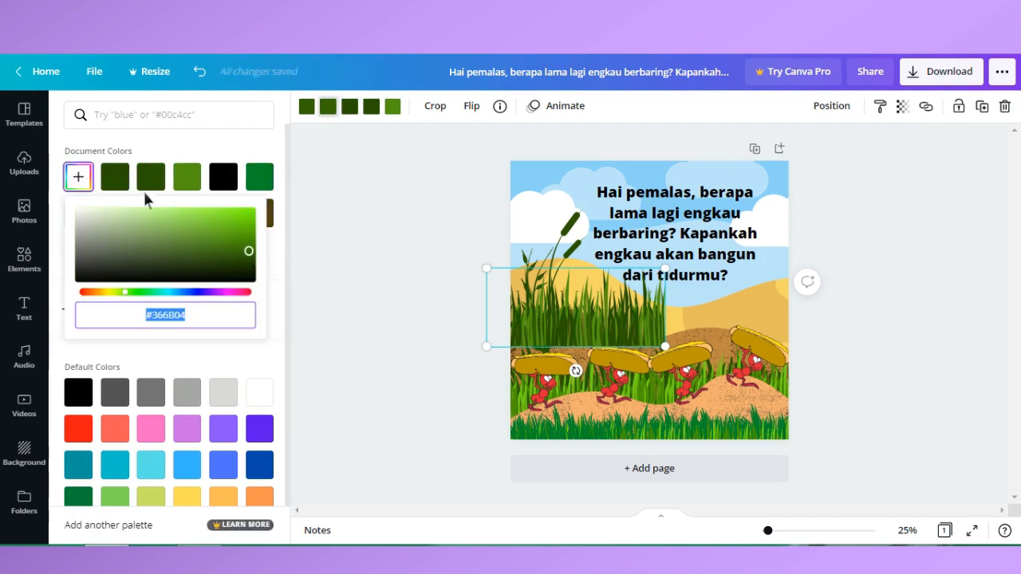
{"action": "left_click", "coordinate": [247, 262]}
{"action": "left_click", "coordinate": [309, 110]}
{"action": "left_click", "coordinate": [78, 177]}
{"action": "left_click", "coordinate": [254, 274]}
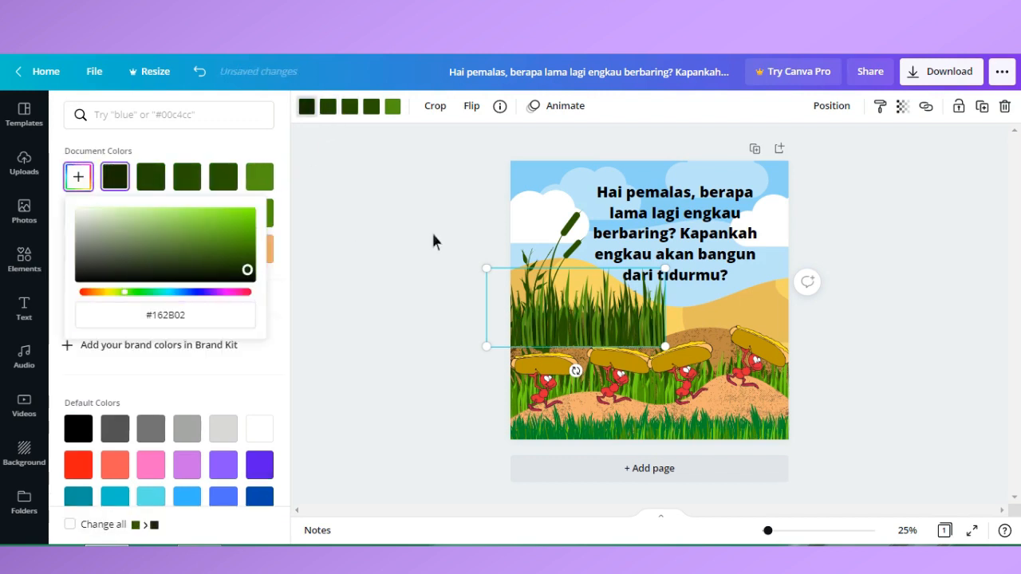
Step: Duplicate the darkened grass clump and place the copy beside it to span the page's width
{"action": "left_click", "coordinate": [600, 328]}
{"action": "key", "text": "ctrl+d"}
{"action": "left_click_drag", "start_coordinate": [632, 324], "coordinate": [794, 325]}
Step: Group the two dark grass clumps and send them behind the rear dune and reed plants
{"action": "left_click", "coordinate": [631, 333], "text": "shift"}
{"action": "left_click", "coordinate": [806, 104]}
{"action": "left_click", "coordinate": [831, 106]}
{"action": "left_click", "coordinate": [651, 146]}
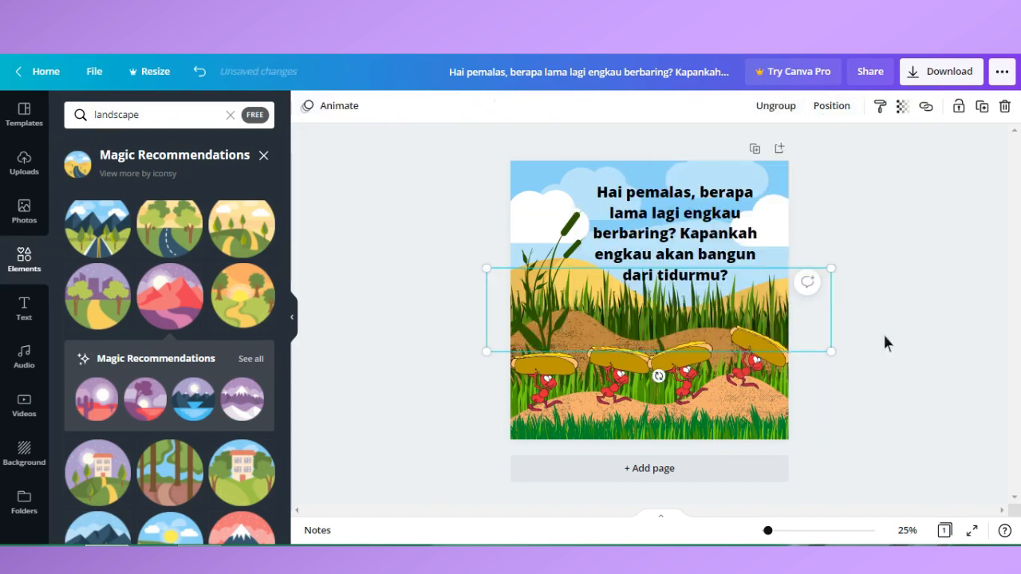
{"action": "left_click", "coordinate": [886, 327]}
Step: Move the quote text slightly up and to the right, clear of the dark grass
{"action": "left_click_drag", "start_coordinate": [696, 227], "coordinate": [705, 211]}
{"action": "left_click", "coordinate": [919, 359]}
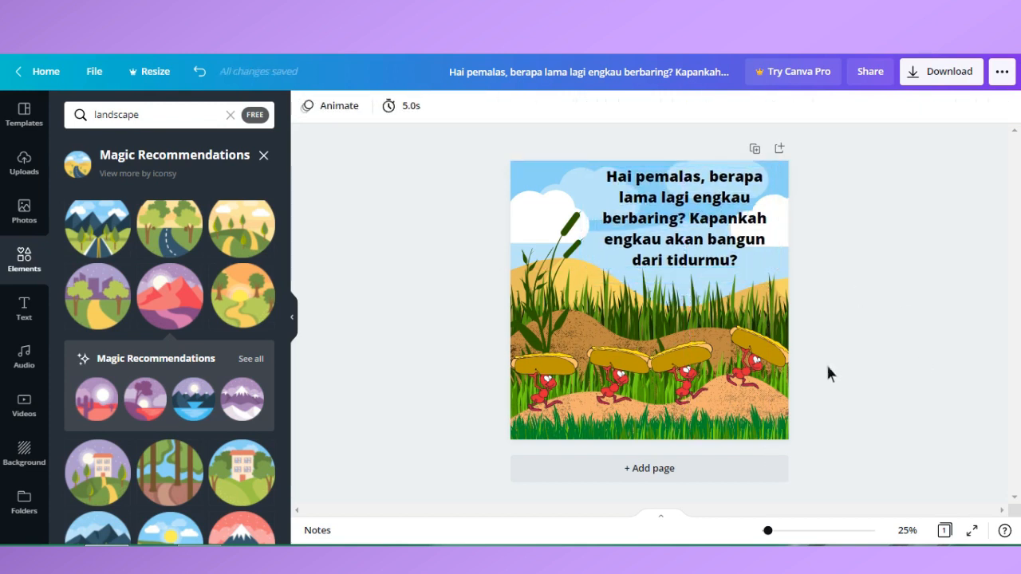
Step: Change the quote text's font to Bukhari Script
{"action": "left_click", "coordinate": [685, 388]}
{"action": "left_click", "coordinate": [883, 389]}
{"action": "left_click", "coordinate": [719, 229]}
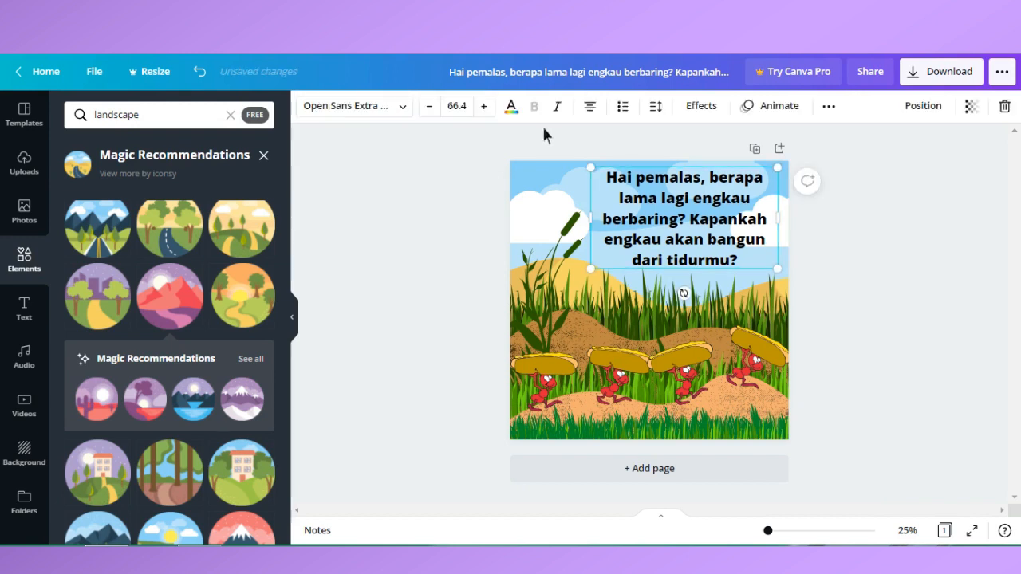
{"action": "left_click", "coordinate": [402, 106]}
{"action": "left_click", "coordinate": [118, 252]}
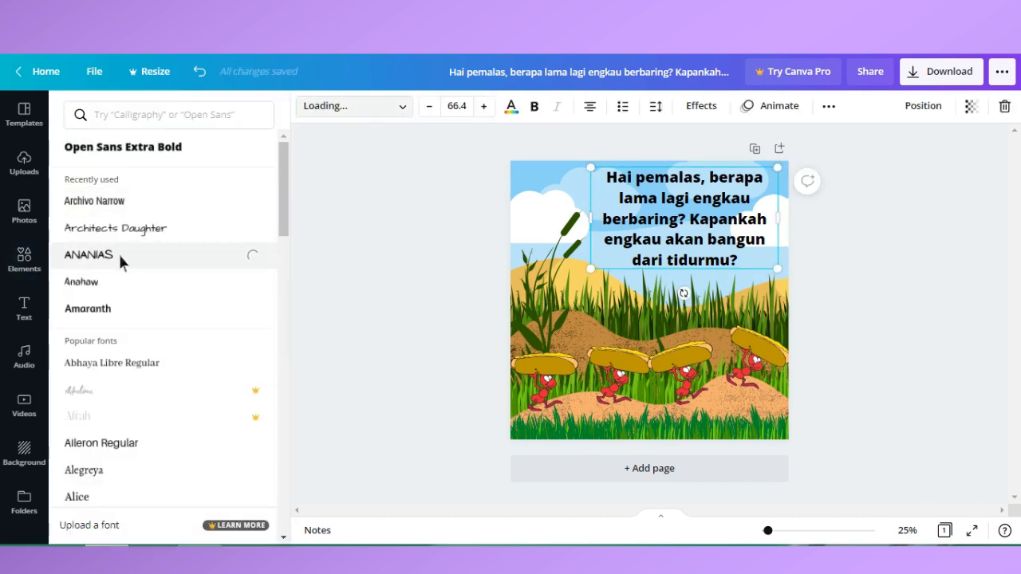
{"action": "left_click", "coordinate": [137, 156]}
{"action": "left_click_drag", "start_coordinate": [289, 188], "coordinate": [284, 255]}
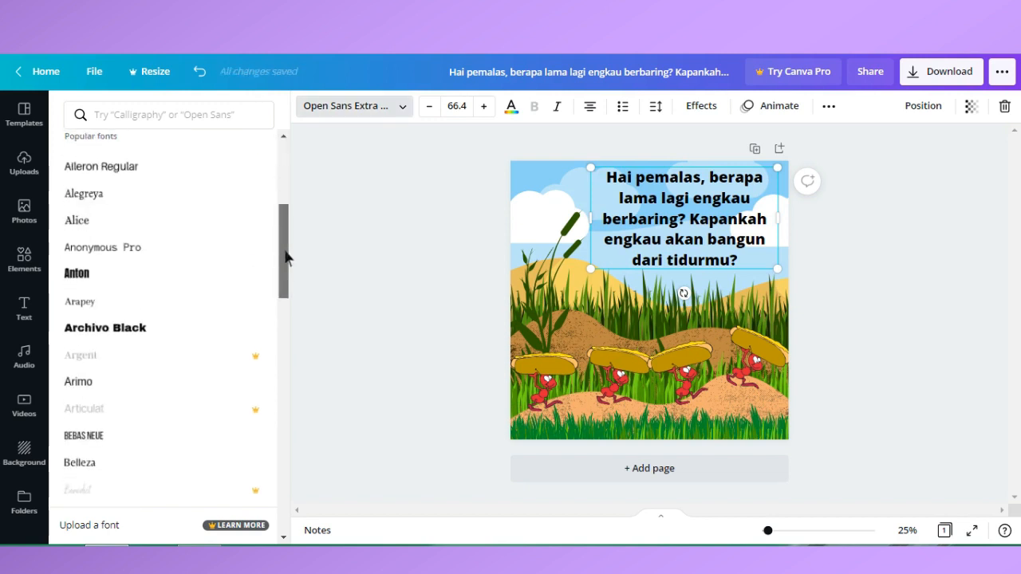
{"action": "left_click", "coordinate": [143, 325]}
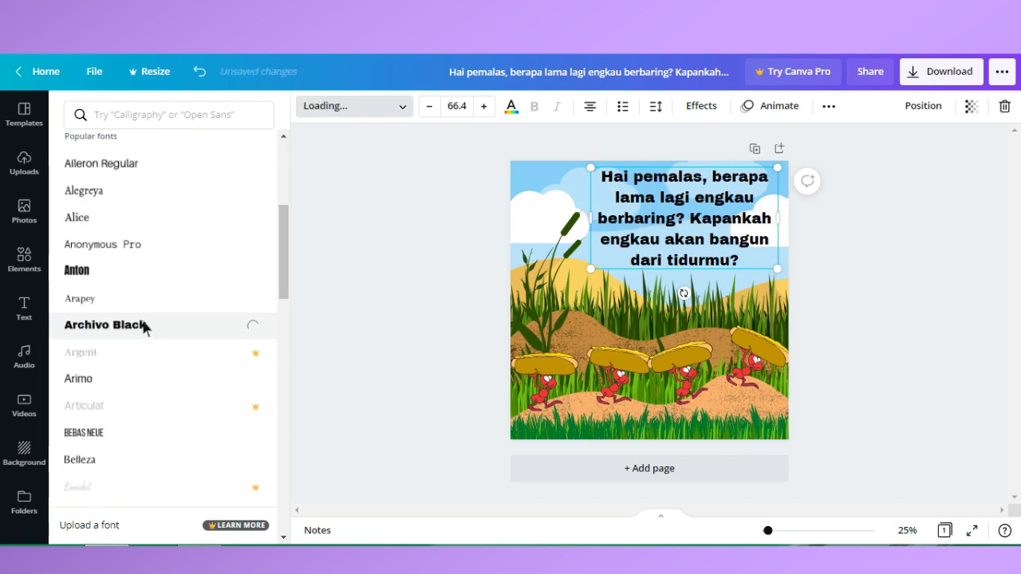
{"action": "left_click", "coordinate": [111, 273]}
{"action": "left_click", "coordinate": [285, 390]}
{"action": "left_click", "coordinate": [171, 246]}
{"action": "left_click", "coordinate": [930, 293]}
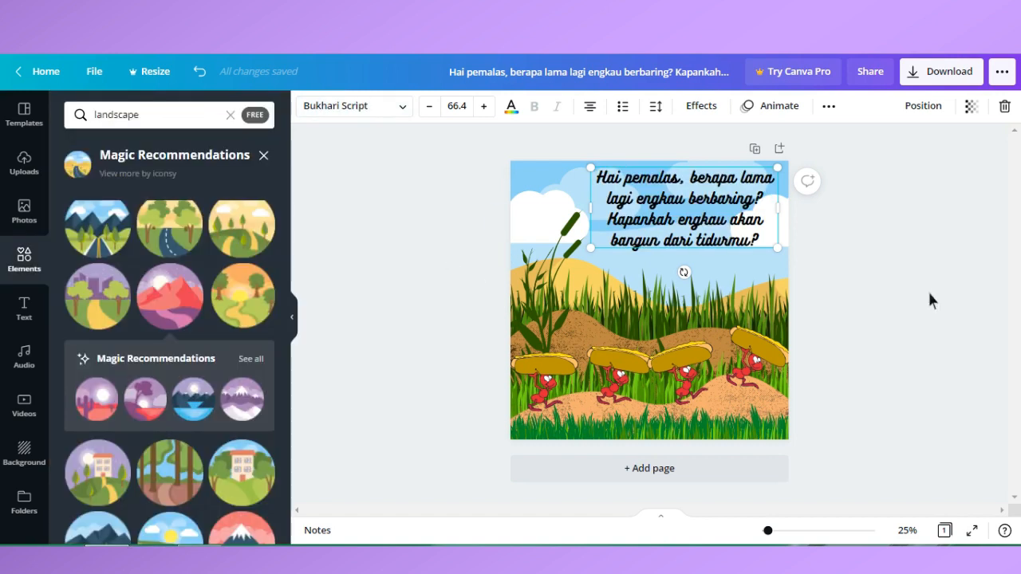
Step: Add the recommended night landscape with mountains and a lake, enlarge it to cover the page and send it to the back
{"action": "left_click", "coordinate": [195, 407]}
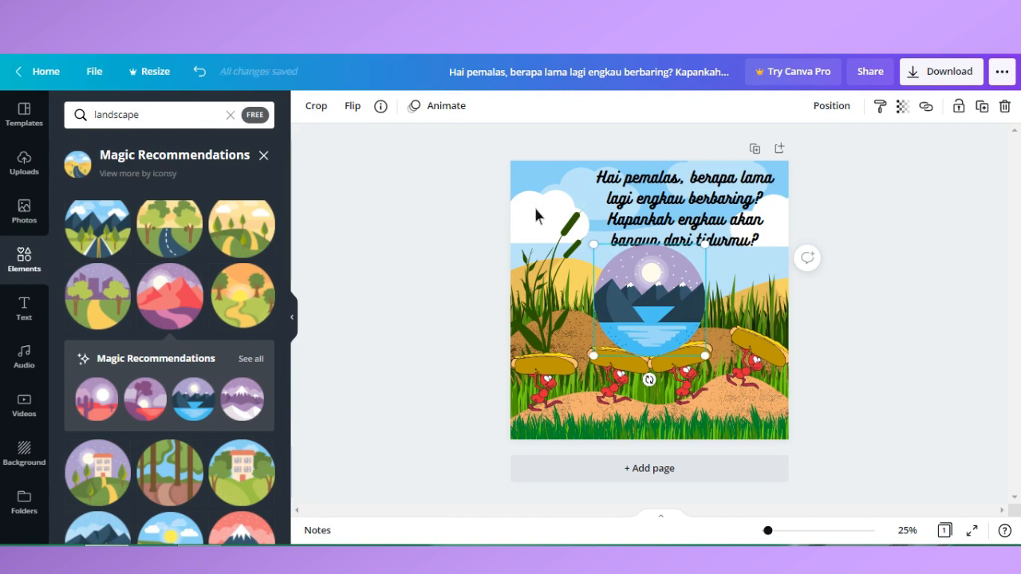
{"action": "left_click_drag", "start_coordinate": [644, 310], "coordinate": [535, 209]}
{"action": "left_click_drag", "start_coordinate": [598, 256], "coordinate": [994, 438]}
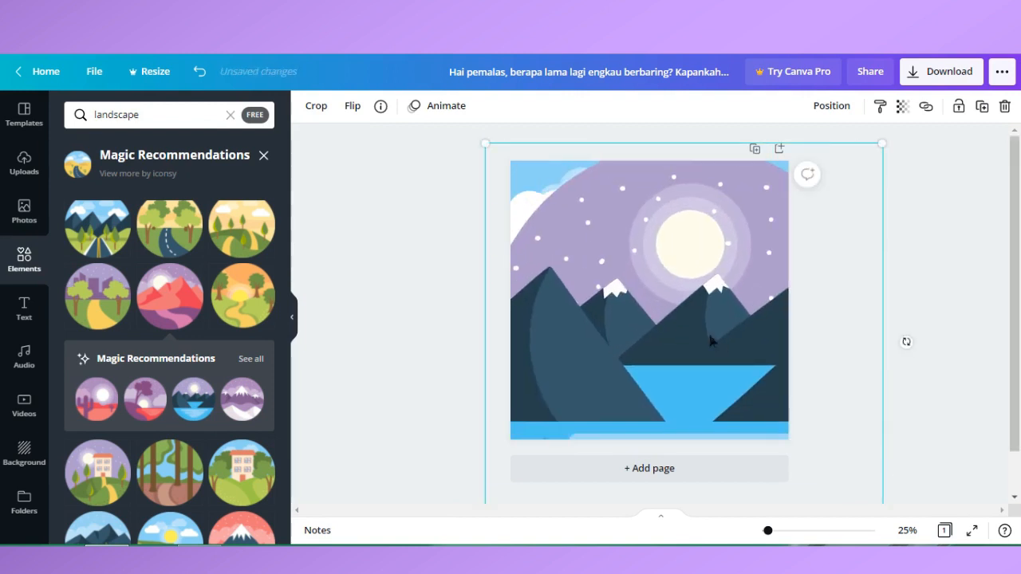
{"action": "left_click", "coordinate": [831, 106]}
{"action": "left_click", "coordinate": [775, 177]}
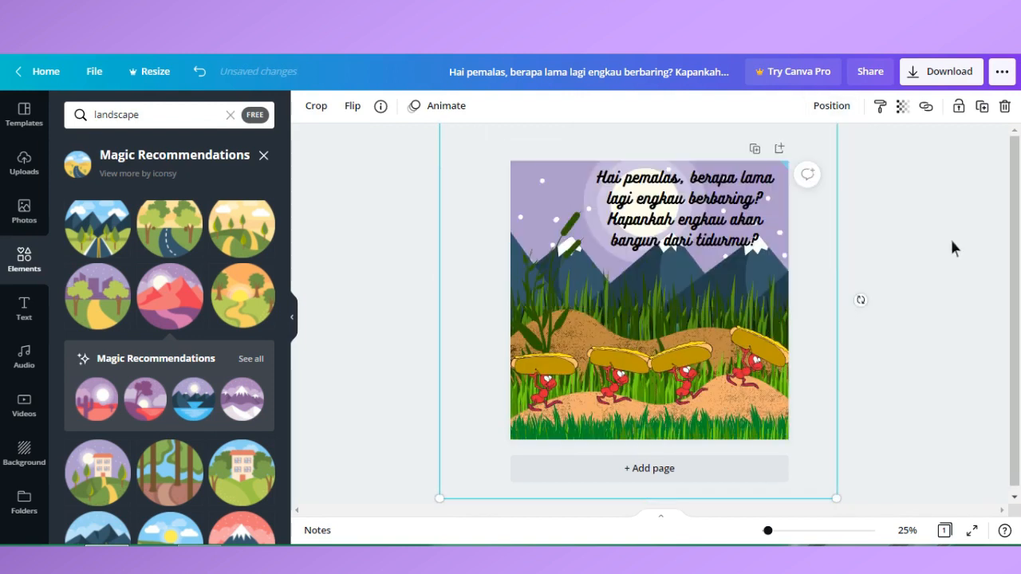
{"action": "left_click", "coordinate": [835, 113]}
{"action": "left_click", "coordinate": [774, 174]}
Step: Delete the old desert landscape and enlarge the night mountain landscape slightly to cover the page's corner
{"action": "left_click", "coordinate": [786, 190]}
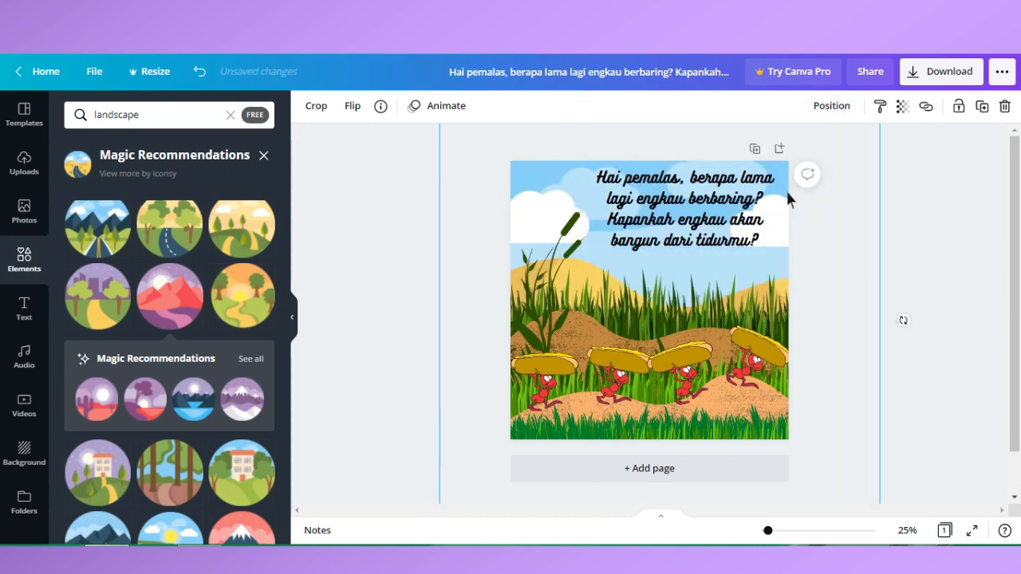
{"action": "key", "text": "Delete"}
{"action": "left_click", "coordinate": [907, 530]}
{"action": "left_click", "coordinate": [907, 427]}
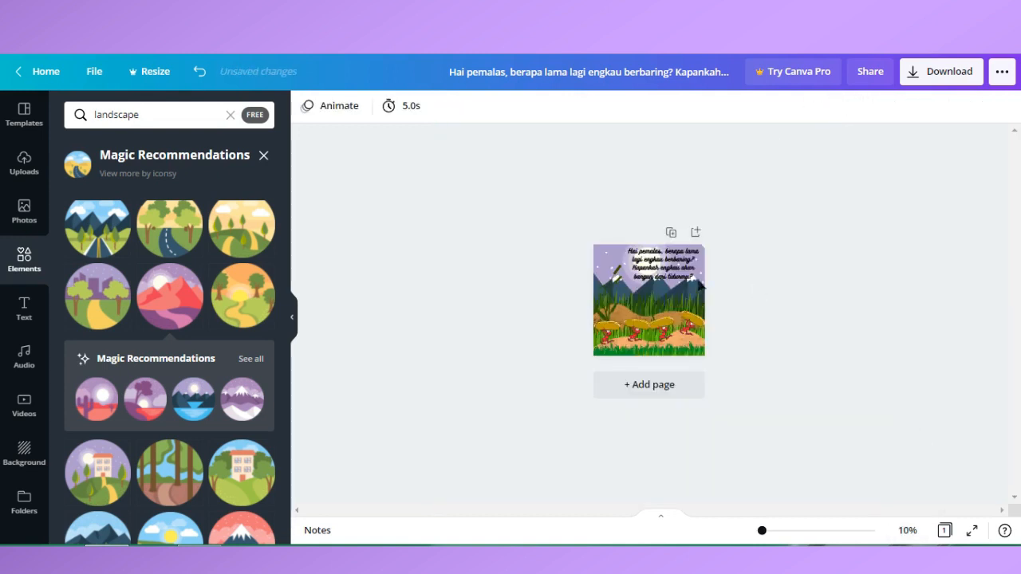
{"action": "left_click", "coordinate": [728, 227]}
{"action": "left_click_drag", "start_coordinate": [736, 218], "coordinate": [744, 219]}
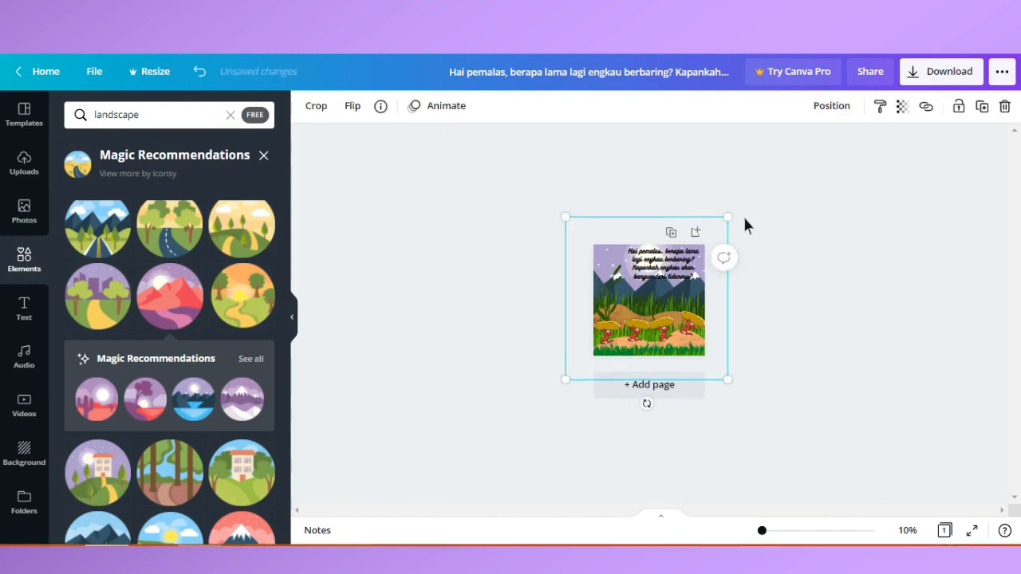
{"action": "left_click", "coordinate": [910, 531]}
{"action": "left_click", "coordinate": [896, 401]}
{"action": "left_click", "coordinate": [932, 325]}
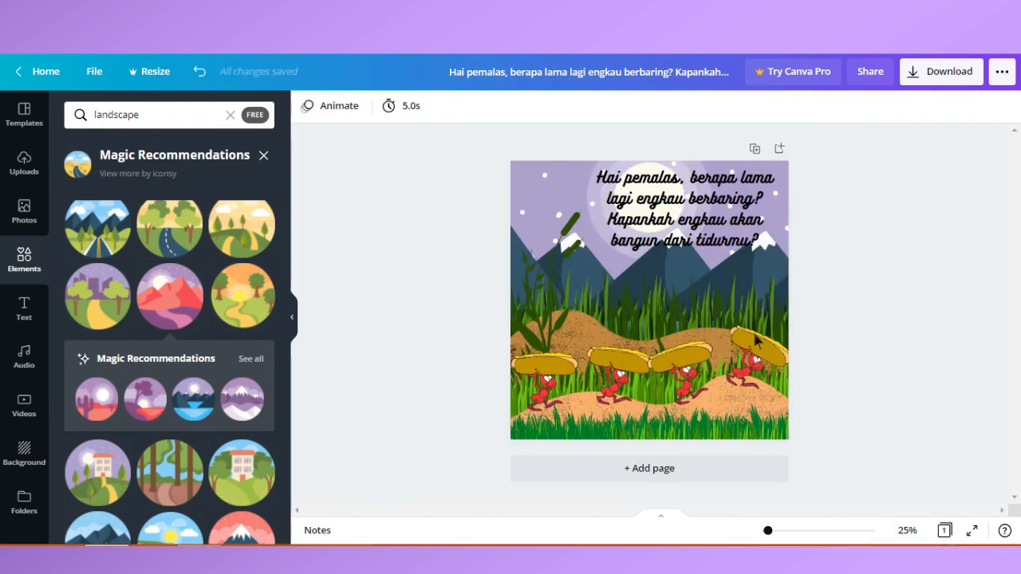
Step: Delete both dark grass clumps and the rear dune behind the ants
{"action": "left_click", "coordinate": [756, 341]}
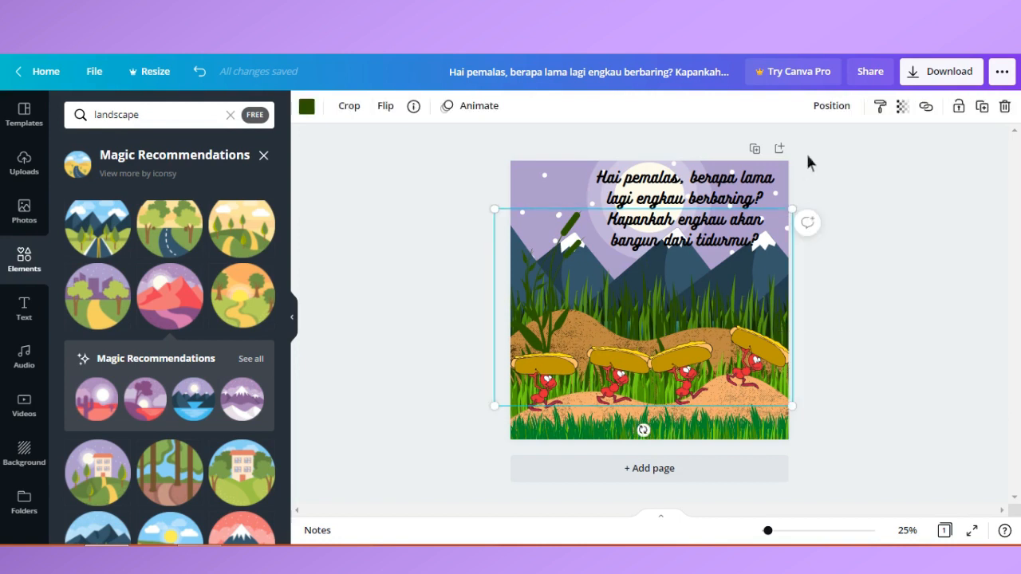
{"action": "left_click", "coordinate": [838, 110]}
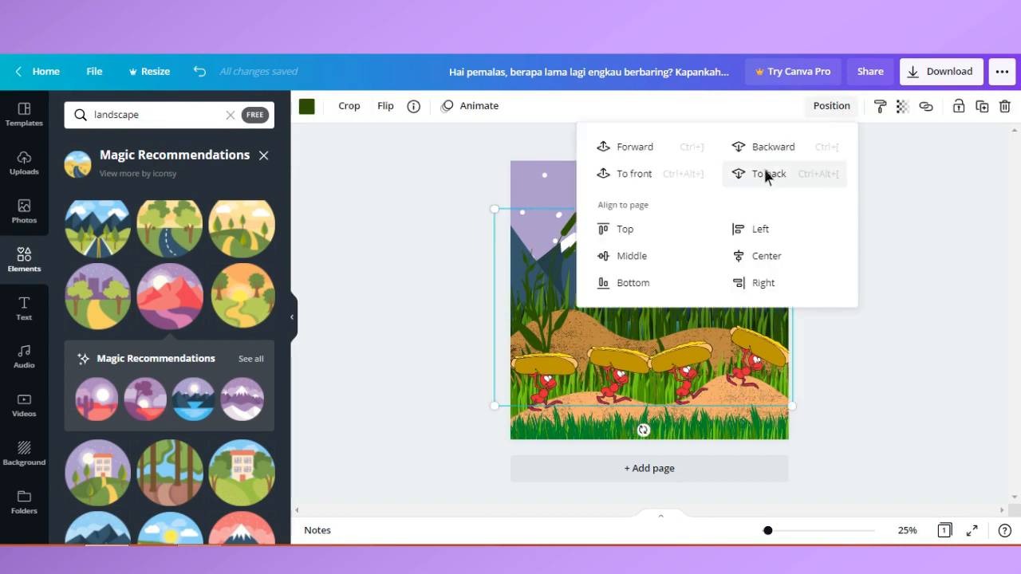
{"action": "left_click", "coordinate": [675, 155]}
{"action": "left_click", "coordinate": [740, 308]}
{"action": "key", "text": "Delete"}
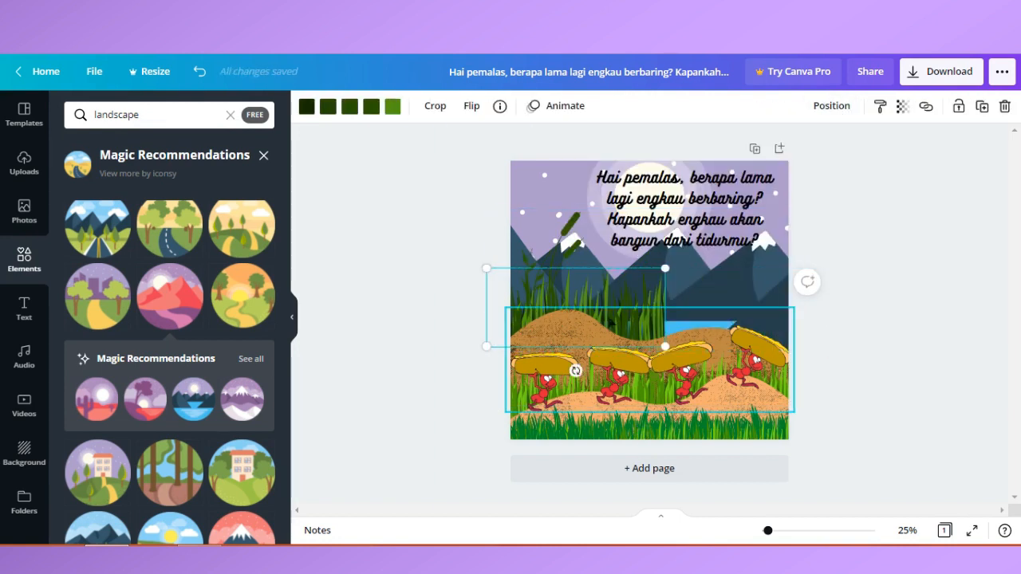
{"action": "key", "text": "Delete"}
{"action": "left_click", "coordinate": [580, 327]}
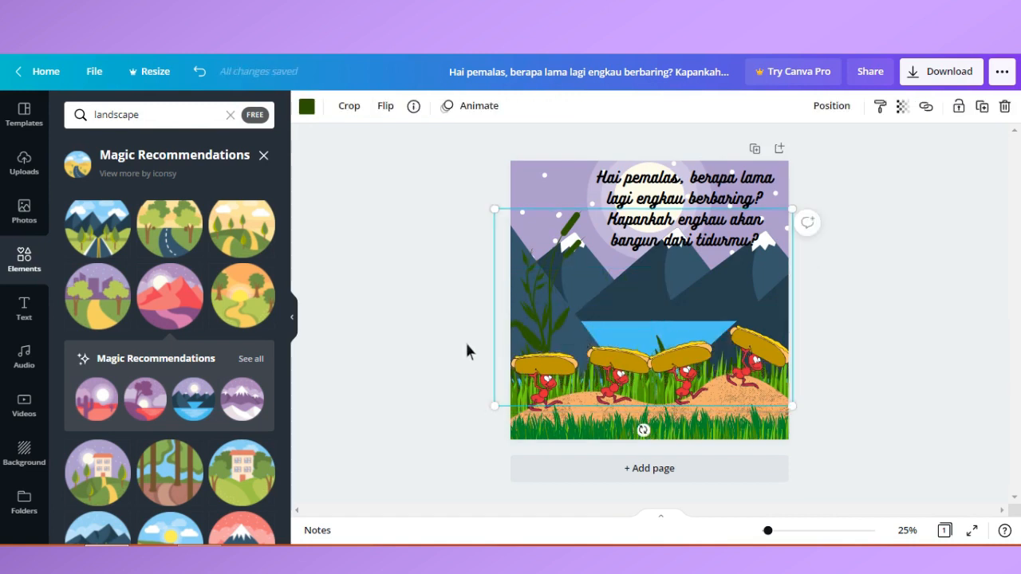
Step: Shift the night mountain landscape slightly down and to the right while keeping the page covered
{"action": "left_click", "coordinate": [467, 351]}
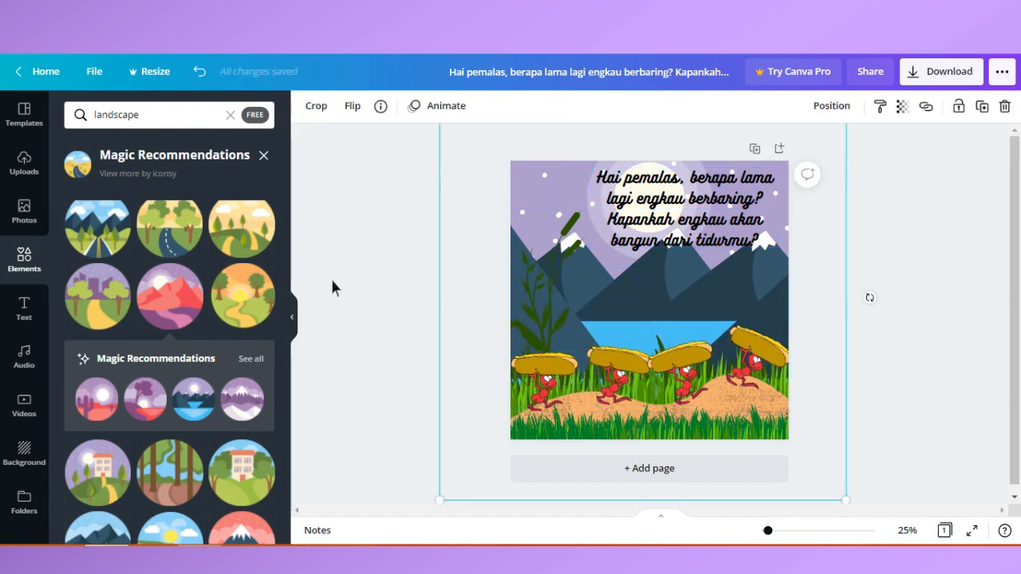
{"action": "left_click_drag", "start_coordinate": [291, 376], "coordinate": [288, 537]}
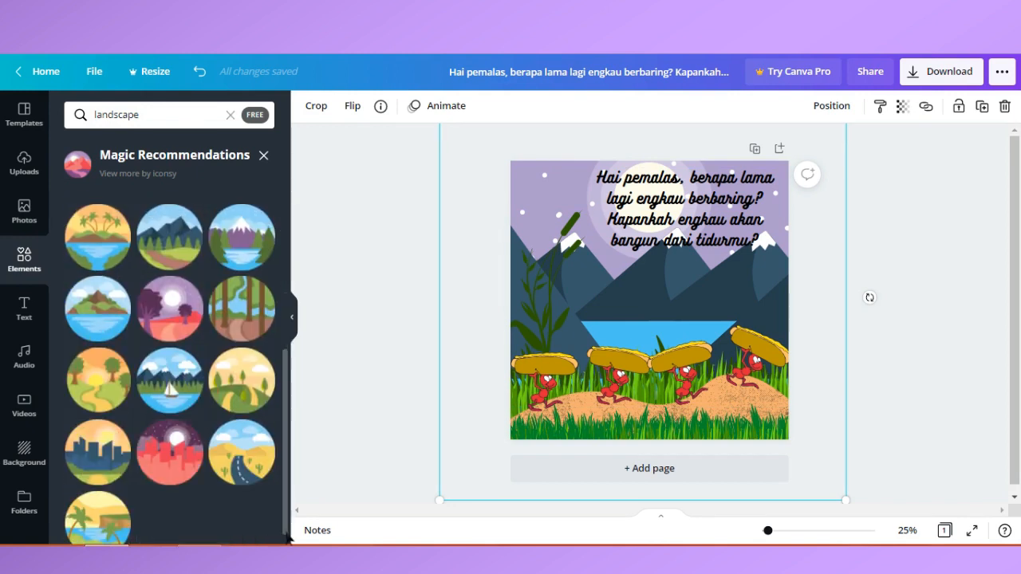
{"action": "mouse_move", "coordinate": [549, 182]}
{"action": "left_mouse_down"}
{"action": "mouse_move", "coordinate": [563, 221]}
{"action": "mouse_move", "coordinate": [523, 175]}
{"action": "mouse_move", "coordinate": [522, 137]}
{"action": "mouse_move", "coordinate": [580, 176]}
{"action": "mouse_move", "coordinate": [553, 159]}
{"action": "mouse_move", "coordinate": [553, 170]}
{"action": "left_mouse_up"}
{"action": "left_click", "coordinate": [741, 190]}
{"action": "left_click", "coordinate": [386, 207]}
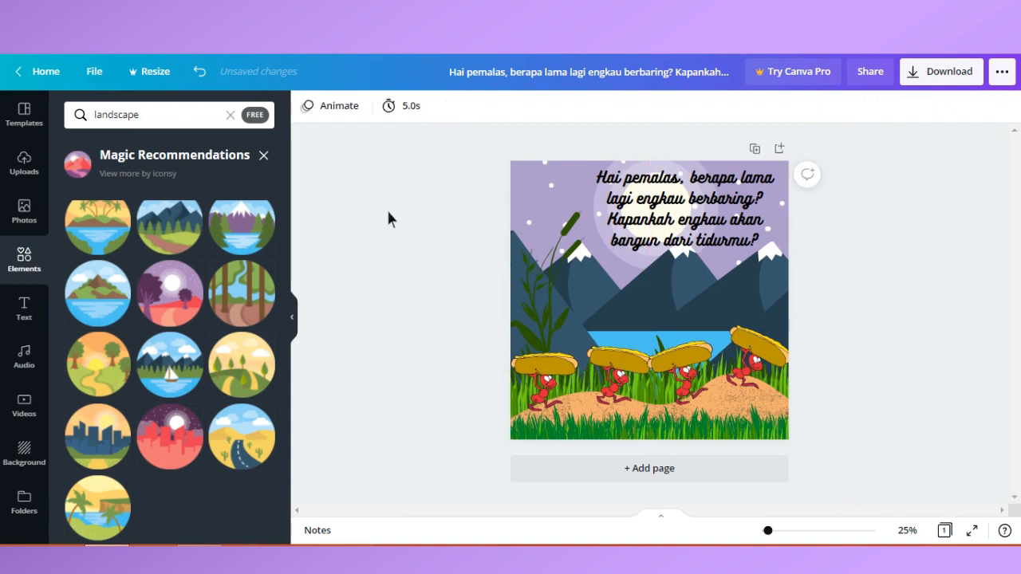
Step: Move the light green grass clump toward the middle of the page and send it backward behind the ants
{"action": "left_click", "coordinate": [659, 397]}
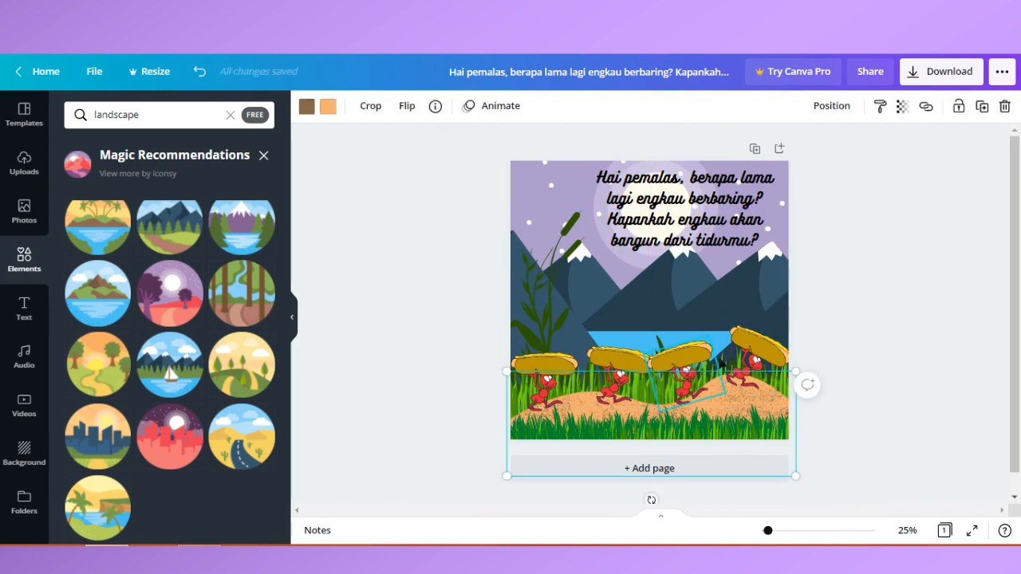
{"action": "left_click", "coordinate": [590, 368]}
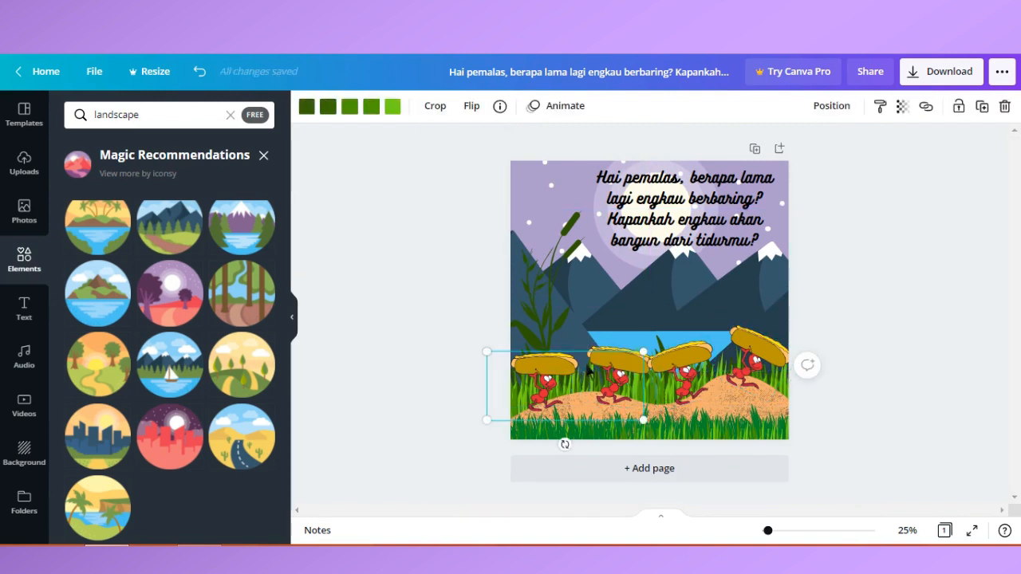
{"action": "left_click_drag", "start_coordinate": [589, 369], "coordinate": [681, 391]}
{"action": "left_click", "coordinate": [831, 105]}
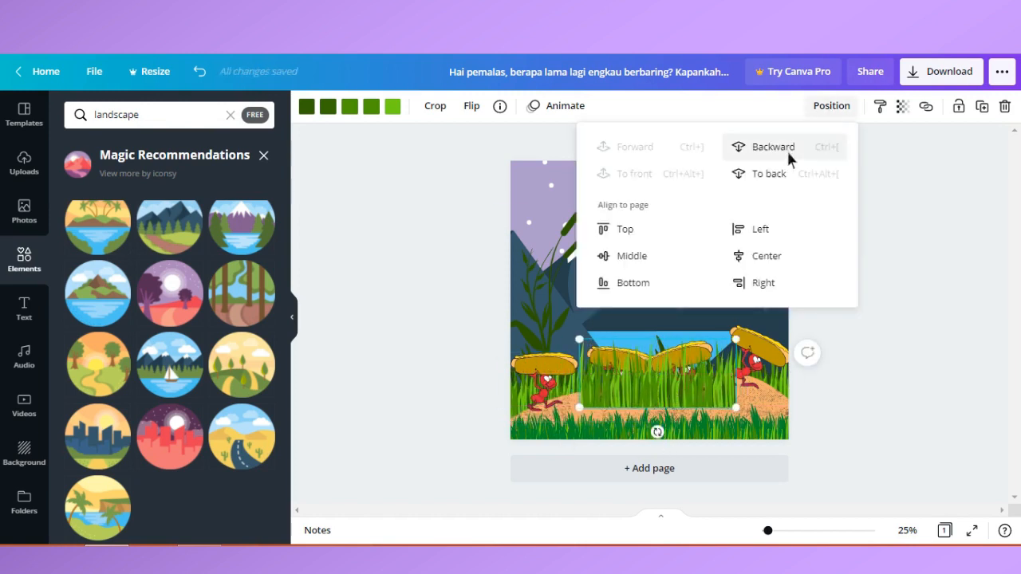
{"action": "left_click", "coordinate": [750, 147]}
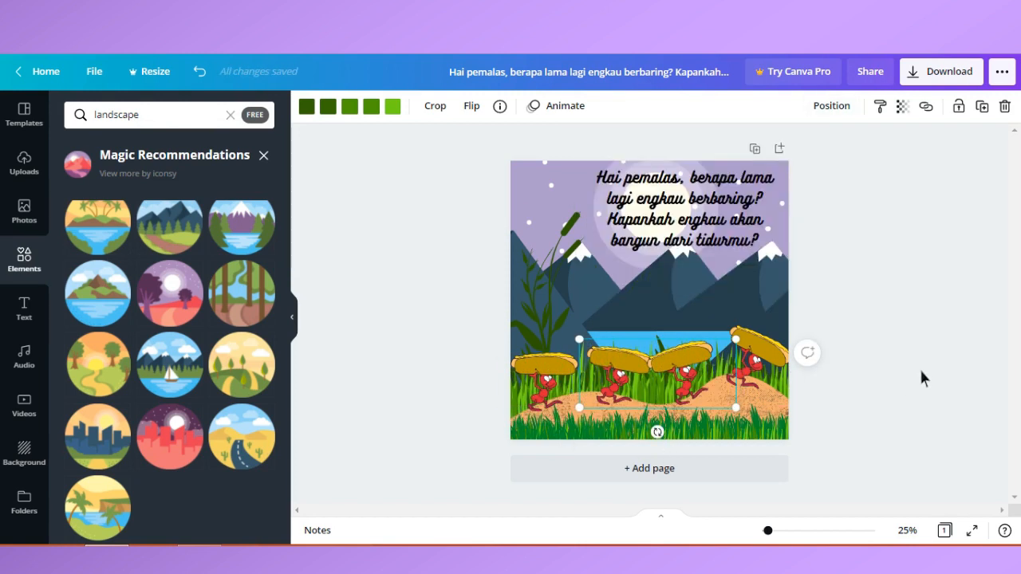
Step: Try the Neon effect at intensity 100 on the quote text and undo it
{"action": "left_click", "coordinate": [702, 212]}
{"action": "left_click", "coordinate": [702, 212]}
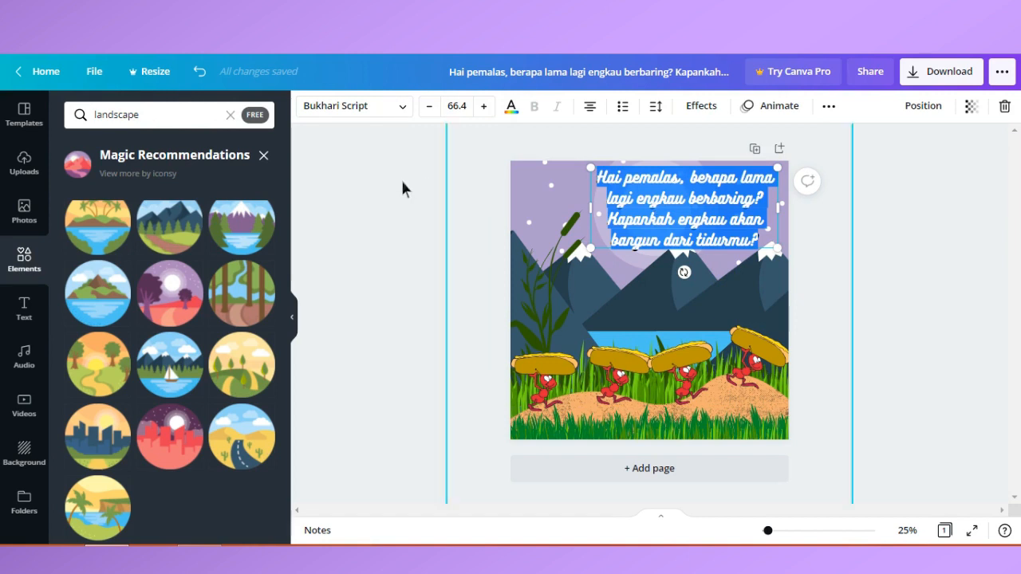
{"action": "left_click", "coordinate": [701, 113]}
{"action": "left_click", "coordinate": [700, 113]}
{"action": "left_click", "coordinate": [700, 112]}
{"action": "left_click", "coordinate": [163, 380]}
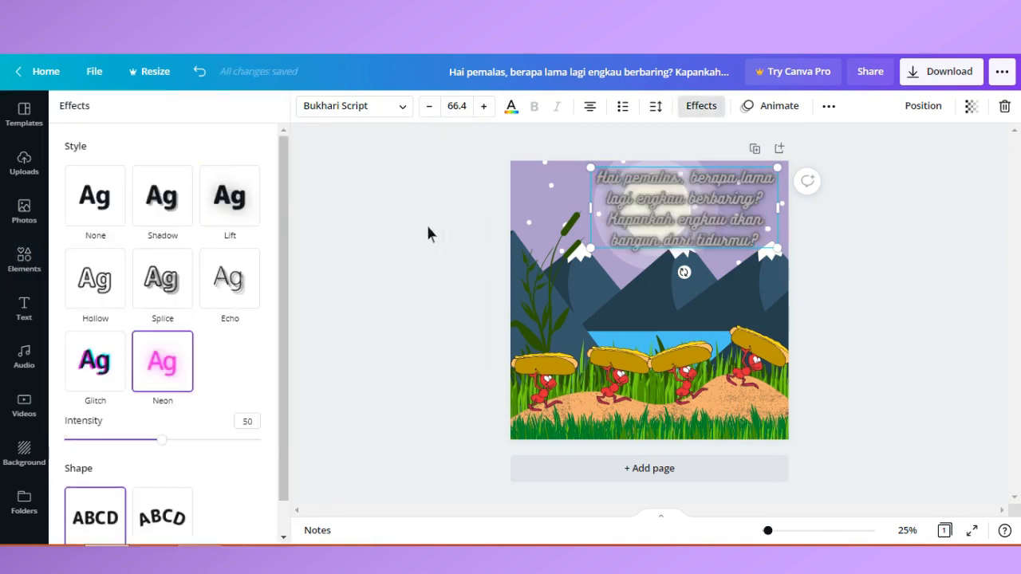
{"action": "left_click_drag", "start_coordinate": [166, 437], "coordinate": [268, 465]}
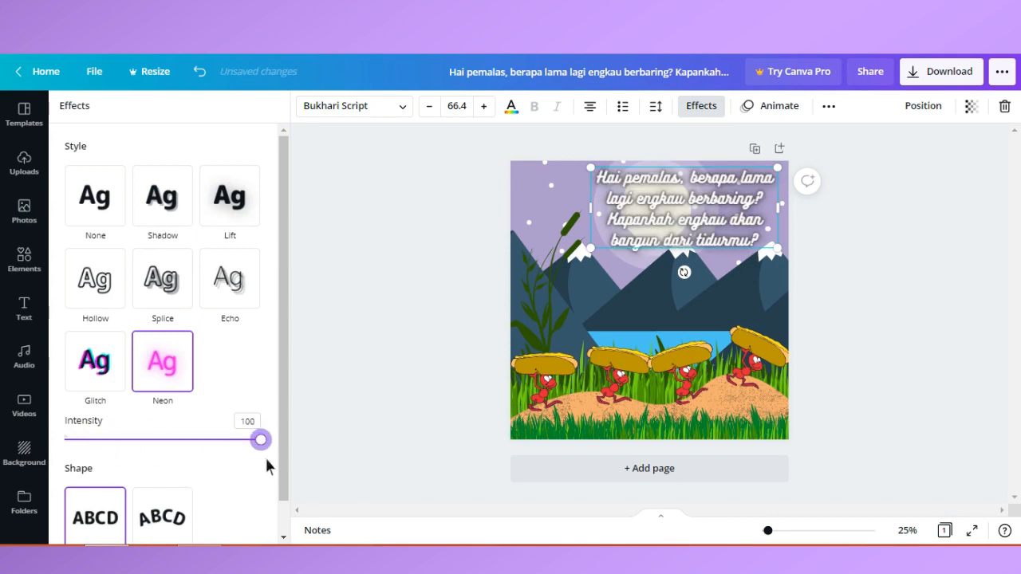
{"action": "left_click", "coordinate": [200, 73]}
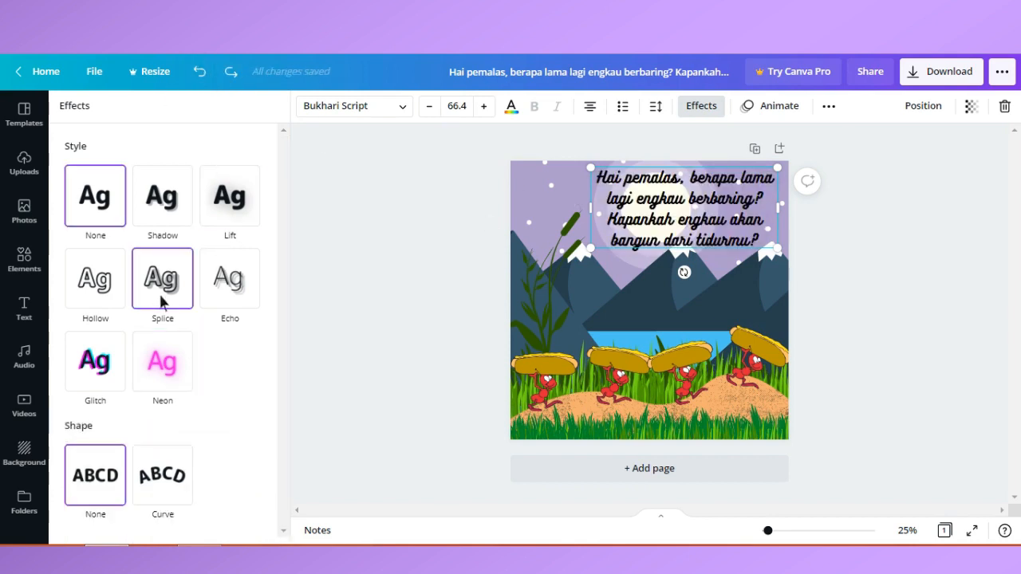
Step: Try the Lift and Splice effects on the quote text and undo them
{"action": "left_click", "coordinate": [230, 208]}
{"action": "left_click_drag", "start_coordinate": [165, 275], "coordinate": [64, 302]}
{"action": "left_click", "coordinate": [203, 73]}
{"action": "left_click", "coordinate": [203, 73]}
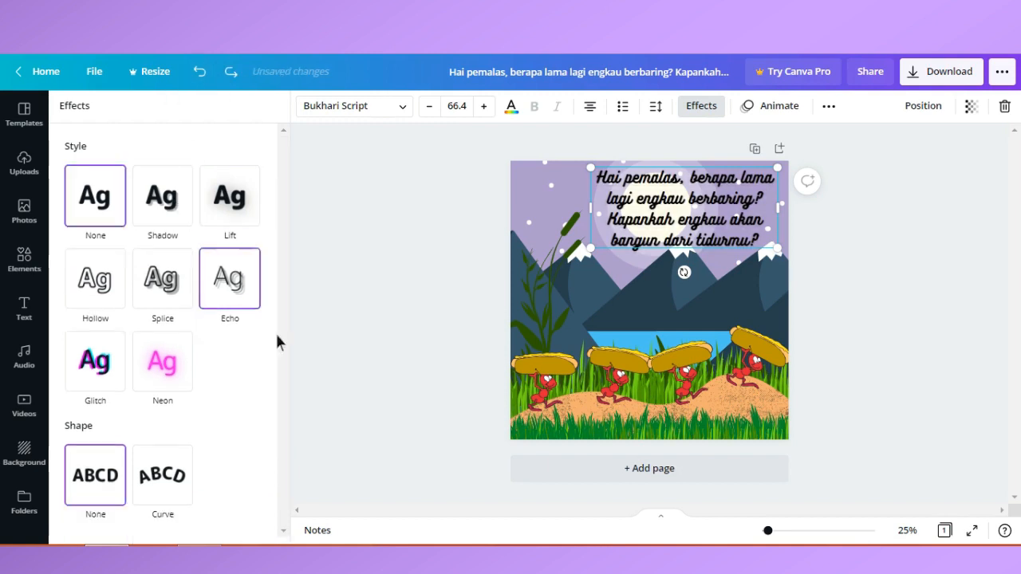
Step: Apply the Glitch effect to the quote text and centre the text horizontally on the page
{"action": "left_click", "coordinate": [101, 382]}
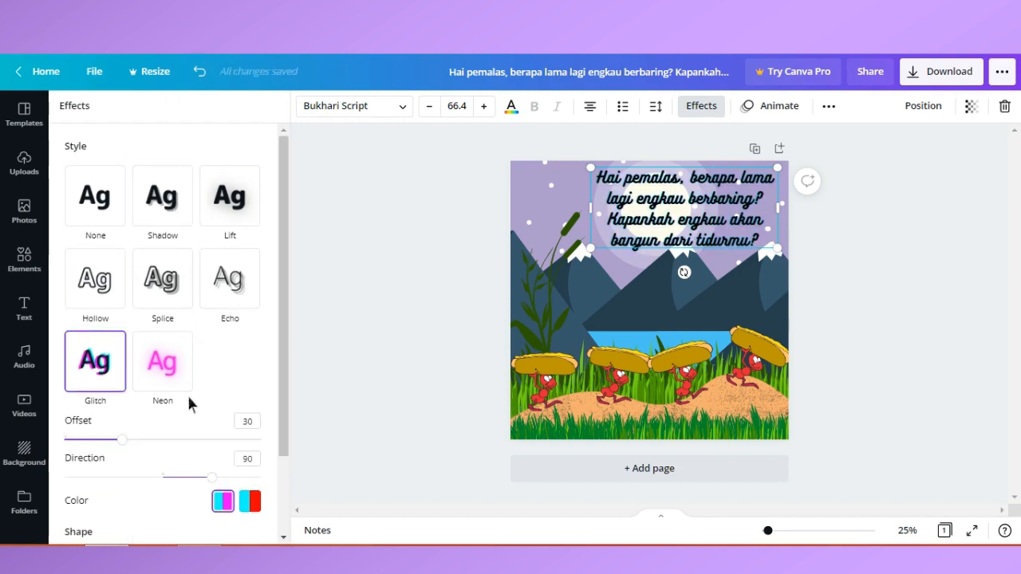
{"action": "left_click", "coordinate": [410, 273]}
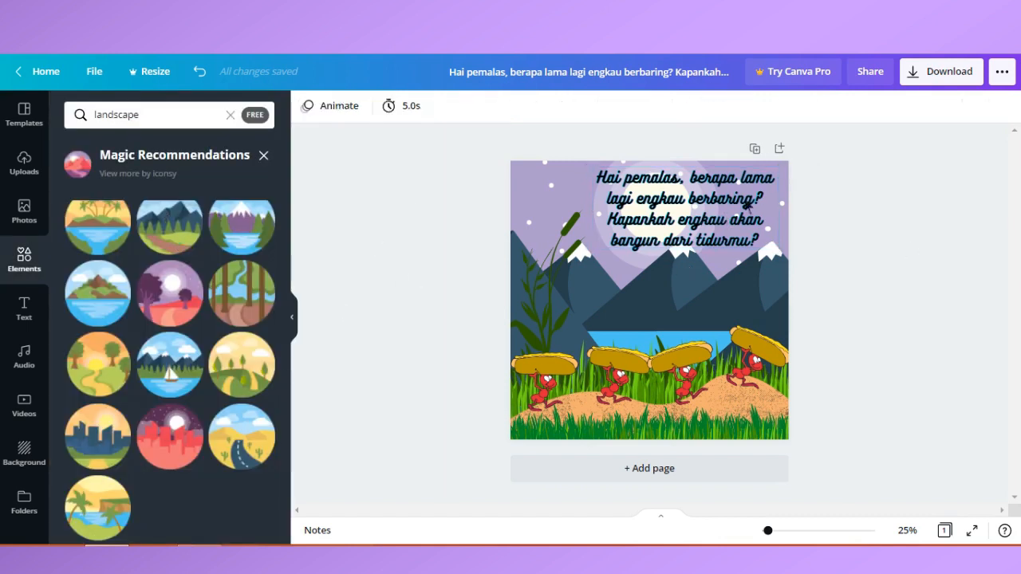
{"action": "left_click", "coordinate": [924, 105]}
{"action": "left_click", "coordinate": [858, 229]}
Step: Move the reed plants slightly down the page
{"action": "left_click", "coordinate": [549, 305]}
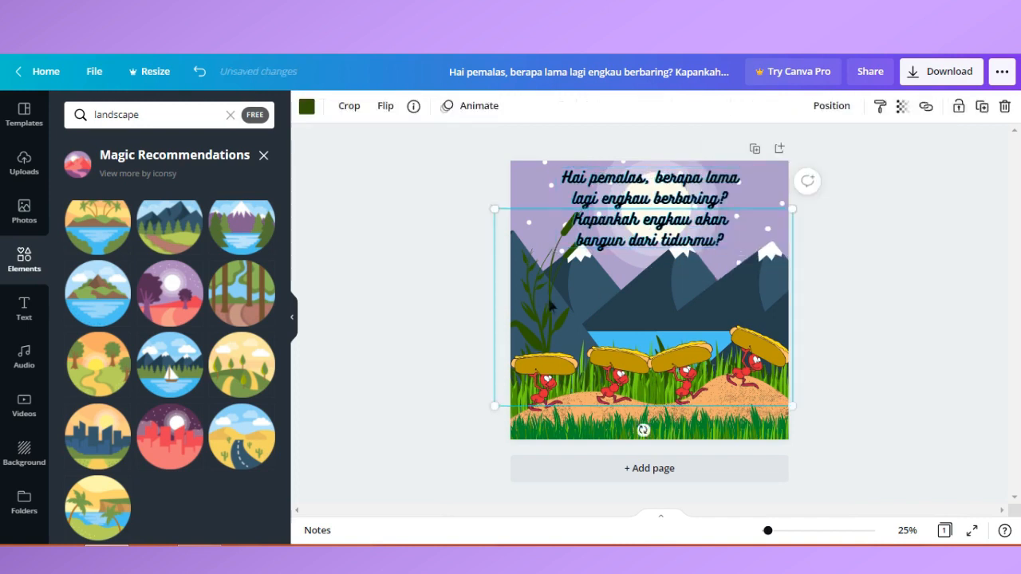
{"action": "left_click_drag", "start_coordinate": [549, 305], "coordinate": [551, 339]}
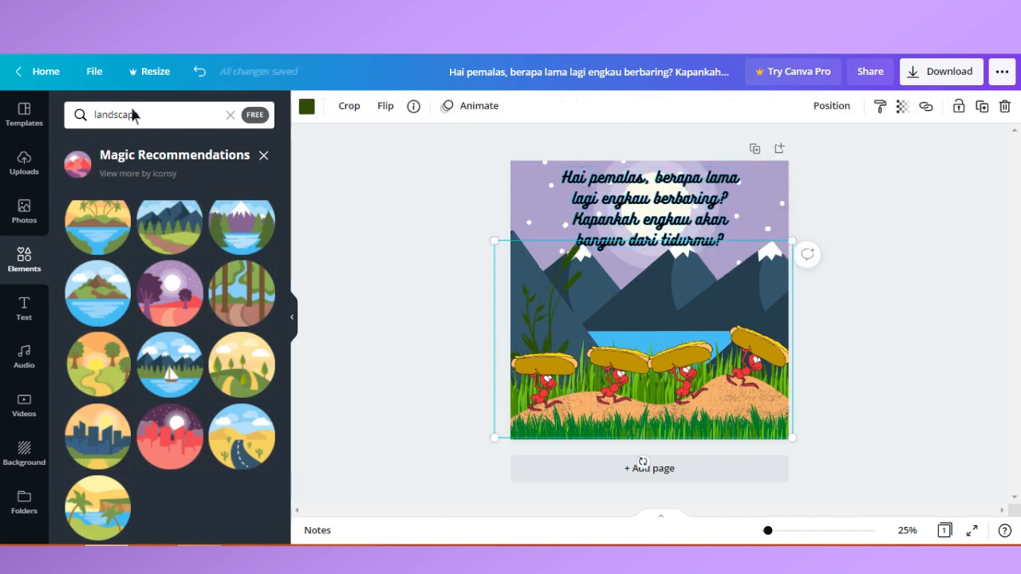
Step: Search the elements library for "plant"
{"action": "left_click", "coordinate": [127, 107]}
{"action": "key", "text": "ctrl+s"}
{"action": "key", "text": "Escape"}
{"action": "key", "text": "ctrl+a"}
{"action": "type", "text": "plant"}
{"action": "key", "text": "Return"}
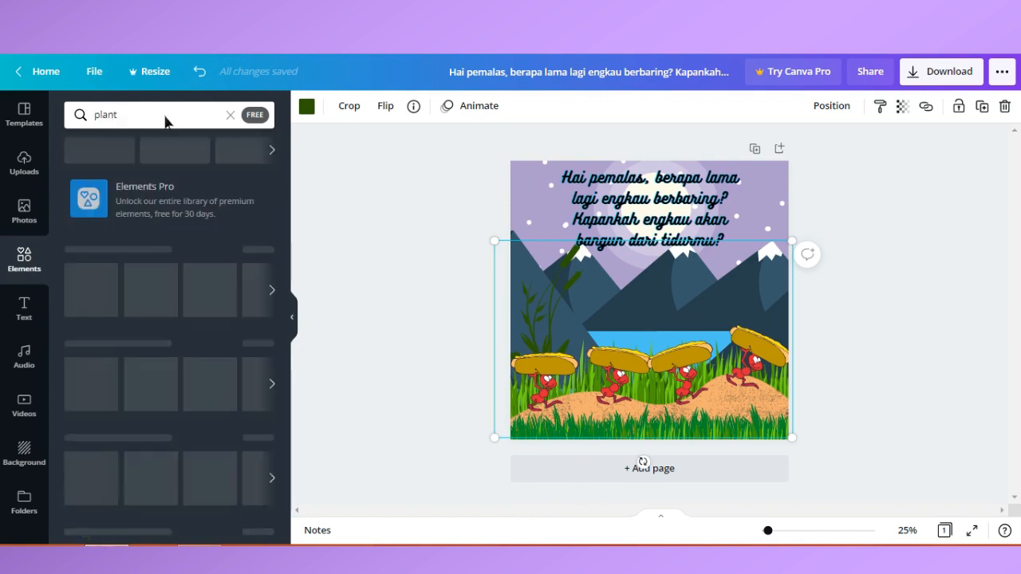
Step: Search the elements library for "grass" and browse the results
{"action": "left_click", "coordinate": [172, 118]}
{"action": "left_click", "coordinate": [172, 115]}
{"action": "type", "text": "grass"}
{"action": "key", "text": "Return"}
{"action": "left_click", "coordinate": [130, 114]}
{"action": "key", "text": "Return"}
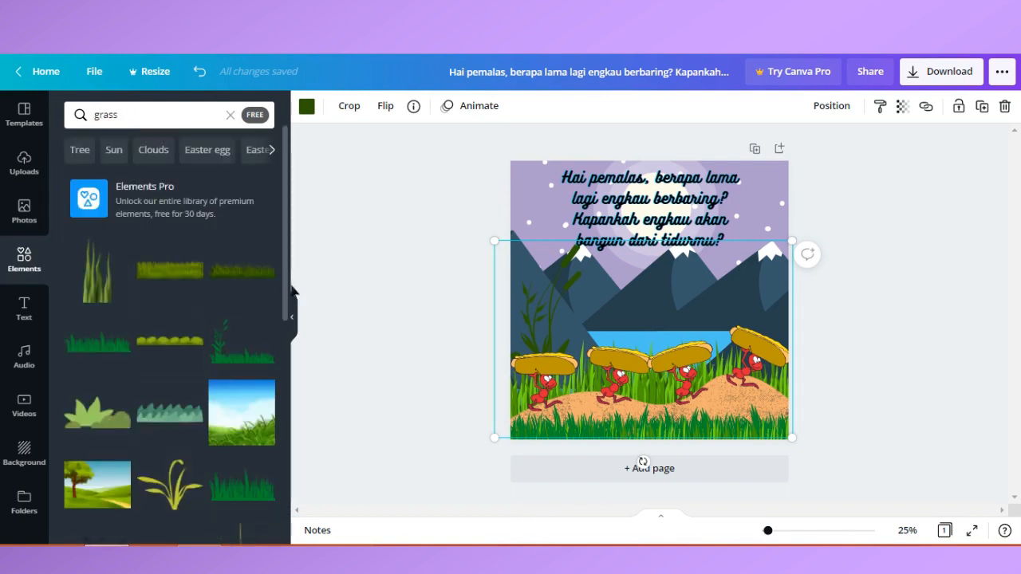
{"action": "scroll", "coordinate": [283, 423], "scroll_direction": "down", "scroll_amount": 5}
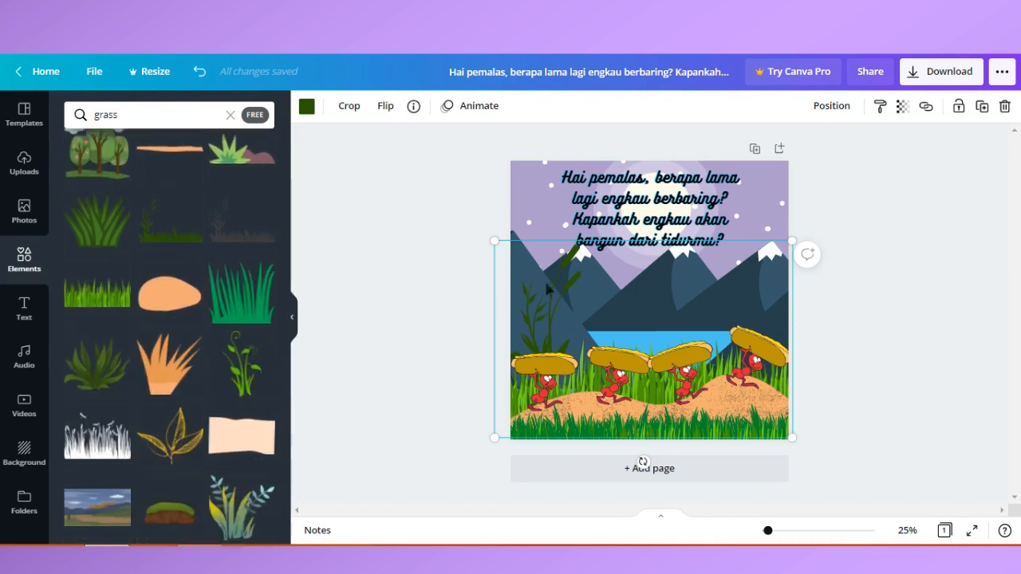
Step: Recolour the reed plants bright green and shift them slightly left on the page
{"action": "left_click", "coordinate": [307, 106]}
{"action": "left_click", "coordinate": [124, 215]}
{"action": "left_click", "coordinate": [155, 215]}
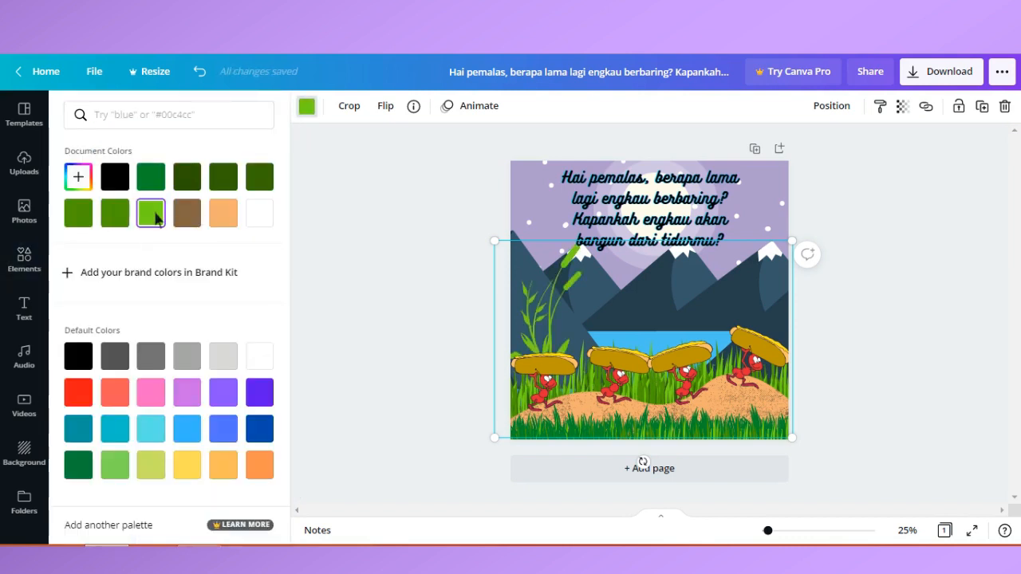
{"action": "left_click_drag", "start_coordinate": [547, 311], "coordinate": [534, 308]}
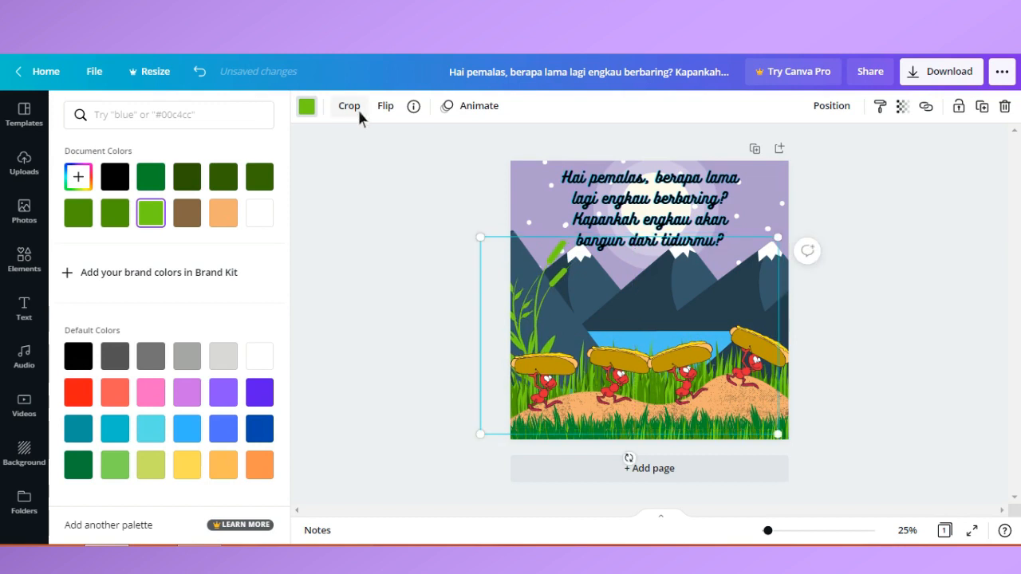
Step: Crop the reed graphic to its left clump and place a copy slightly lower and to the right
{"action": "left_click", "coordinate": [349, 106]}
{"action": "left_click_drag", "start_coordinate": [786, 249], "coordinate": [578, 328]}
{"action": "left_click", "coordinate": [442, 208]}
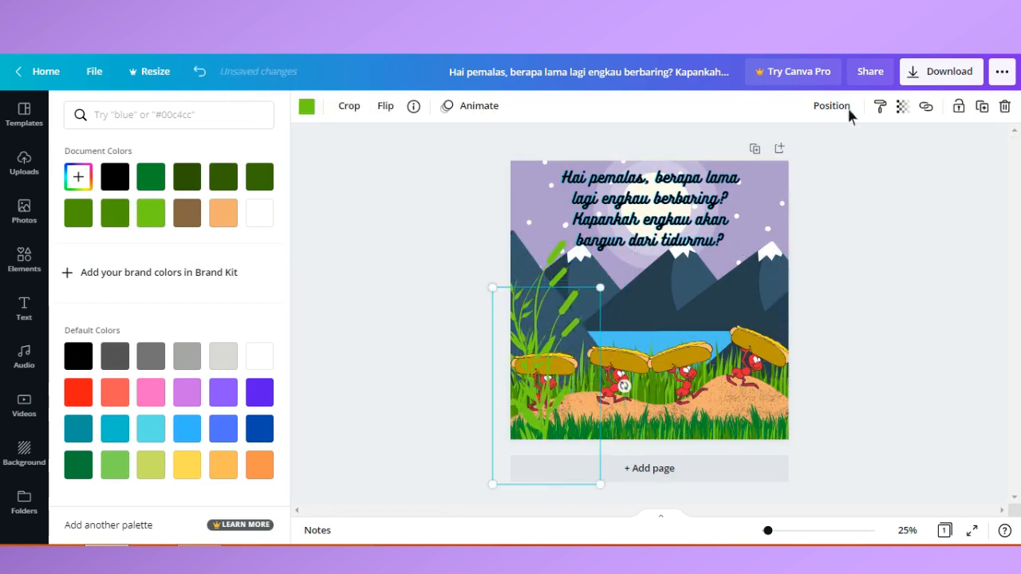
Step: Send the copied reed clump to the back and bring it forward one layer, behind the ants
{"action": "left_click", "coordinate": [845, 106]}
{"action": "left_click", "coordinate": [761, 173]}
{"action": "left_click", "coordinate": [669, 141]}
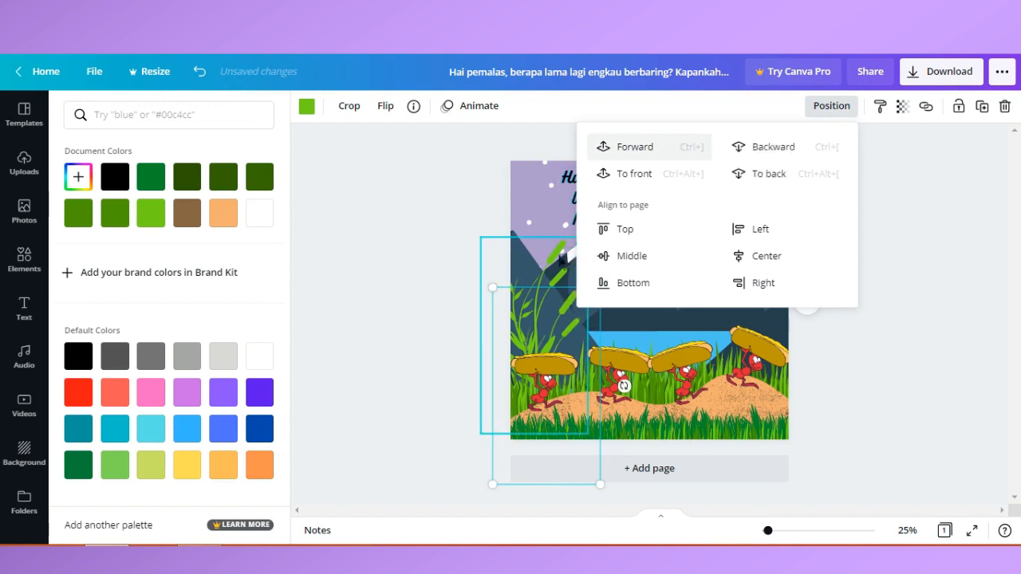
Step: Recolour the original reed clump at the page's left edge with a custom lighter green
{"action": "left_click", "coordinate": [575, 307]}
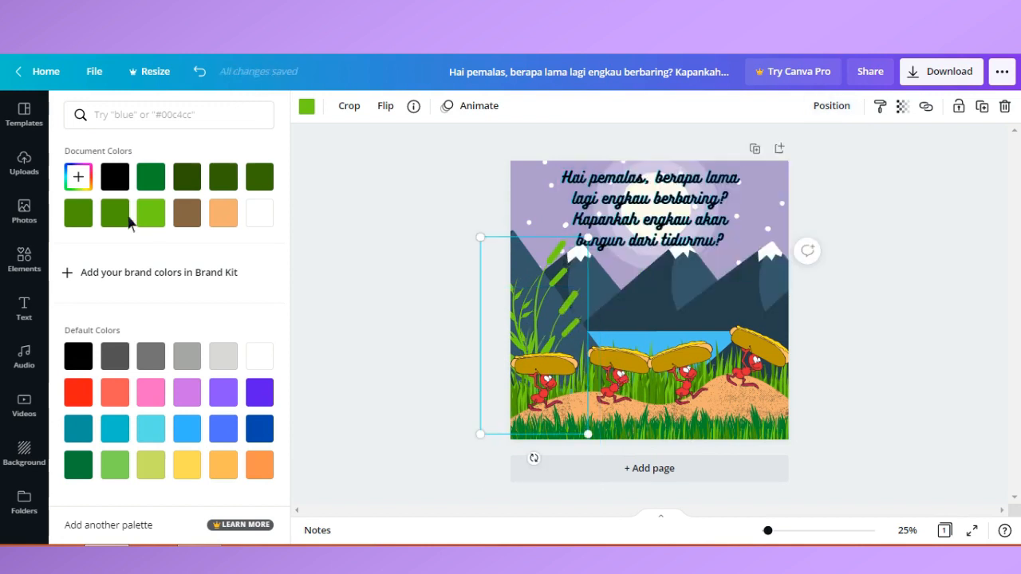
{"action": "left_click", "coordinate": [311, 110]}
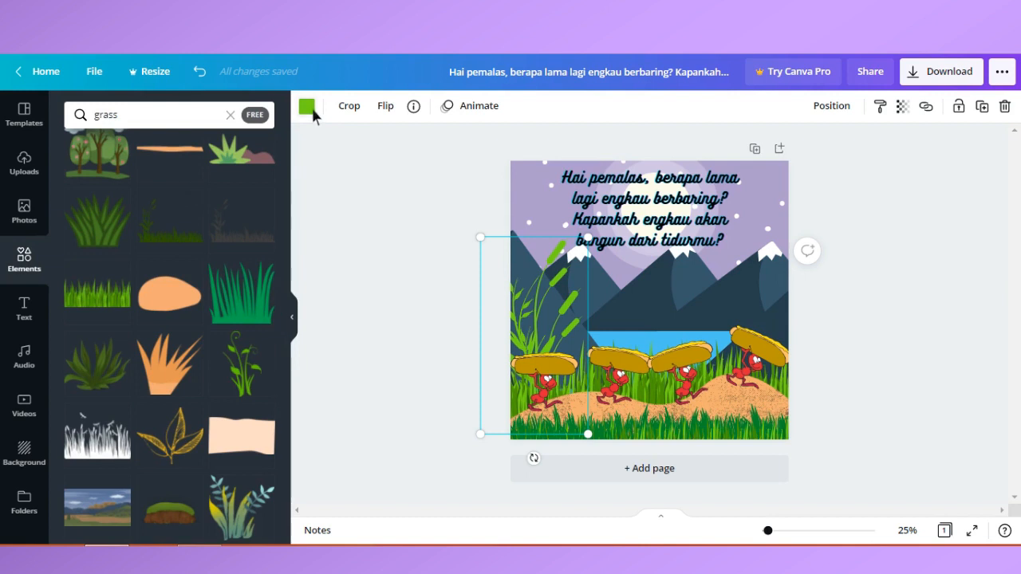
{"action": "left_click", "coordinate": [310, 110]}
{"action": "left_click", "coordinate": [84, 217]}
{"action": "left_click", "coordinate": [115, 214]}
{"action": "left_click", "coordinate": [78, 177]}
{"action": "left_click_drag", "start_coordinate": [241, 242], "coordinate": [239, 229]}
{"action": "mouse_move", "coordinate": [172, 214]}
{"action": "left_mouse_down"}
{"action": "mouse_move", "coordinate": [188, 211]}
{"action": "mouse_move", "coordinate": [172, 217]}
{"action": "left_mouse_up"}
{"action": "left_click", "coordinate": [424, 264]}
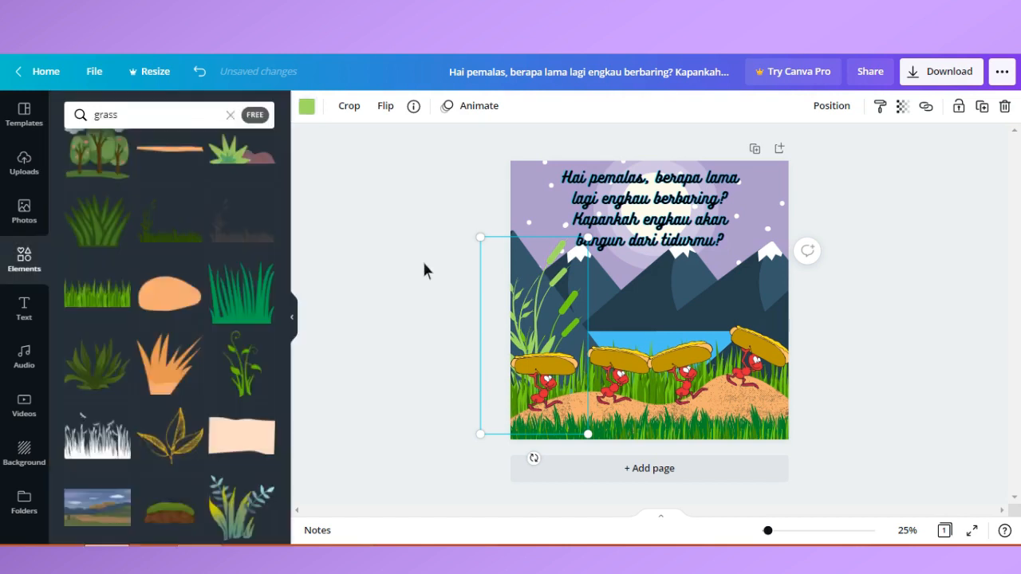
Step: Send the original reed clump one layer backward and recolour the copied clump in the same light green
{"action": "left_click", "coordinate": [577, 307]}
{"action": "left_click", "coordinate": [836, 107]}
{"action": "left_click", "coordinate": [760, 147]}
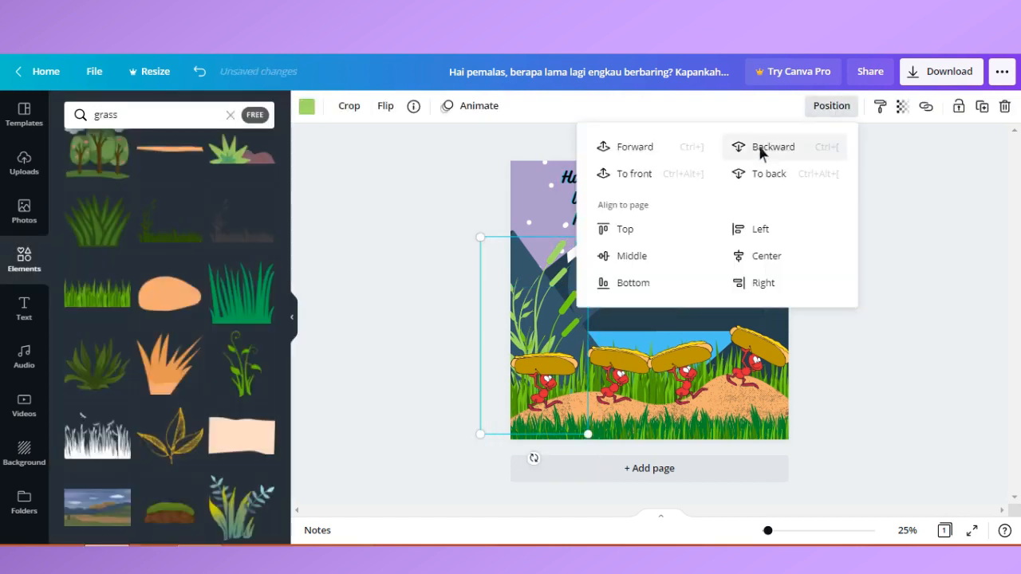
{"action": "left_click", "coordinate": [569, 309]}
{"action": "left_click", "coordinate": [308, 109]}
{"action": "left_click", "coordinate": [188, 213]}
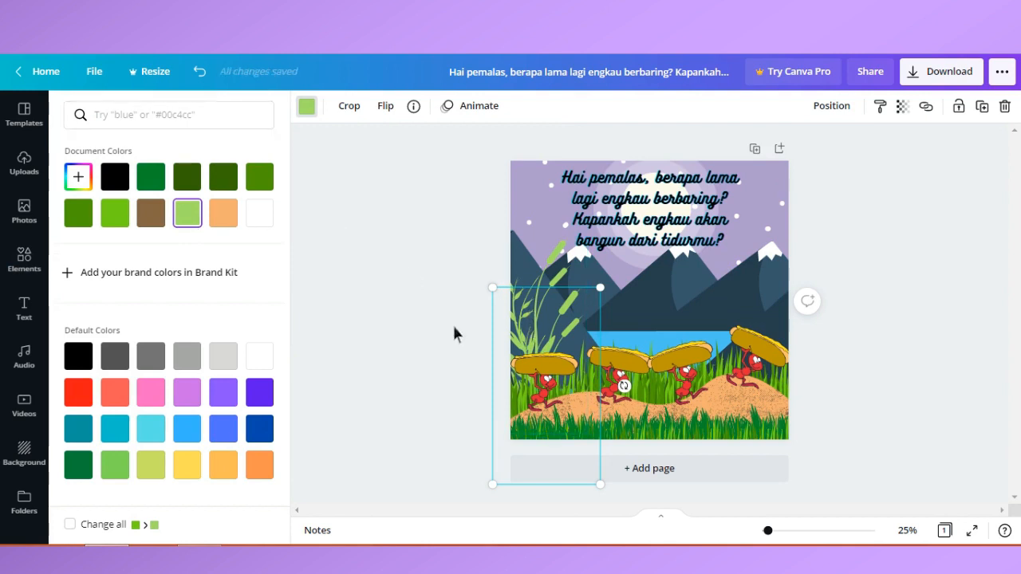
{"action": "left_click", "coordinate": [399, 340]}
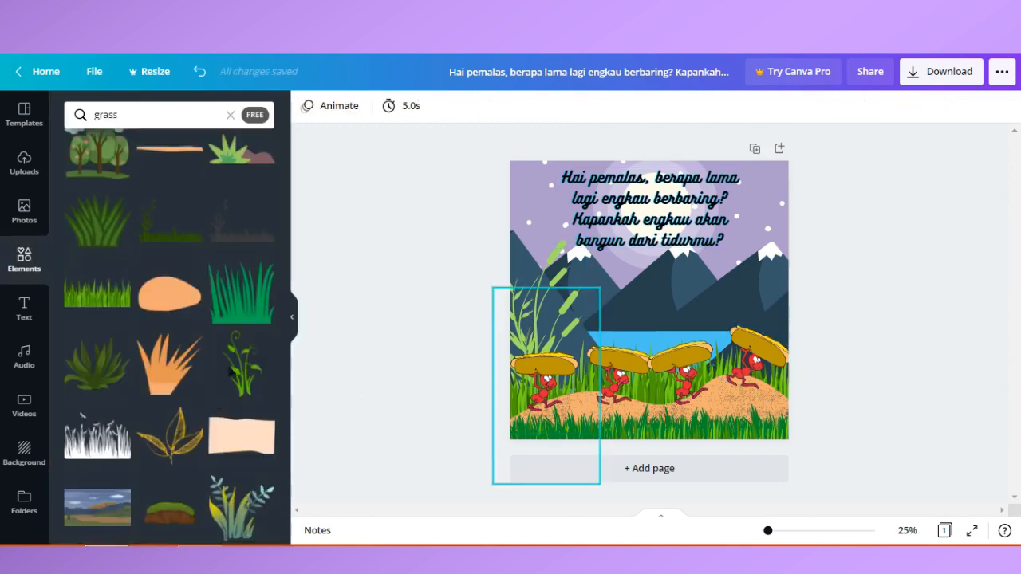
Step: Add the curly vine plant from the results and recolour it in the reeds' light green
{"action": "left_click", "coordinate": [241, 363]}
{"action": "left_click", "coordinate": [306, 106]}
{"action": "left_click", "coordinate": [224, 213]}
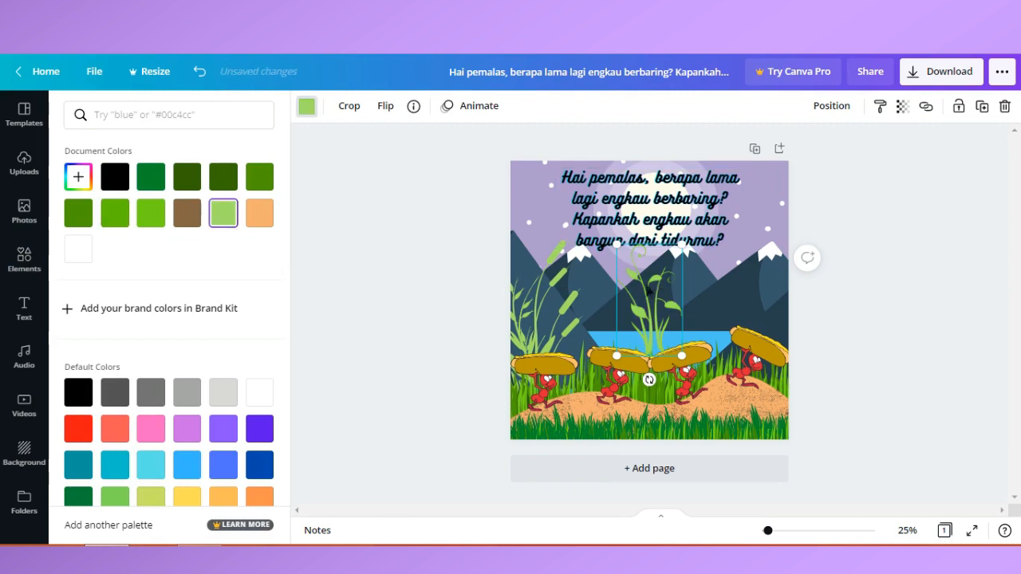
Step: Place the vine plant, slightly enlarged, at the page's right edge and layer it behind the rightmost ant
{"action": "left_click_drag", "start_coordinate": [667, 289], "coordinate": [752, 352]}
{"action": "left_click", "coordinate": [832, 107]}
{"action": "left_click", "coordinate": [777, 172]}
{"action": "left_click", "coordinate": [677, 150]}
{"action": "left_click", "coordinate": [920, 302]}
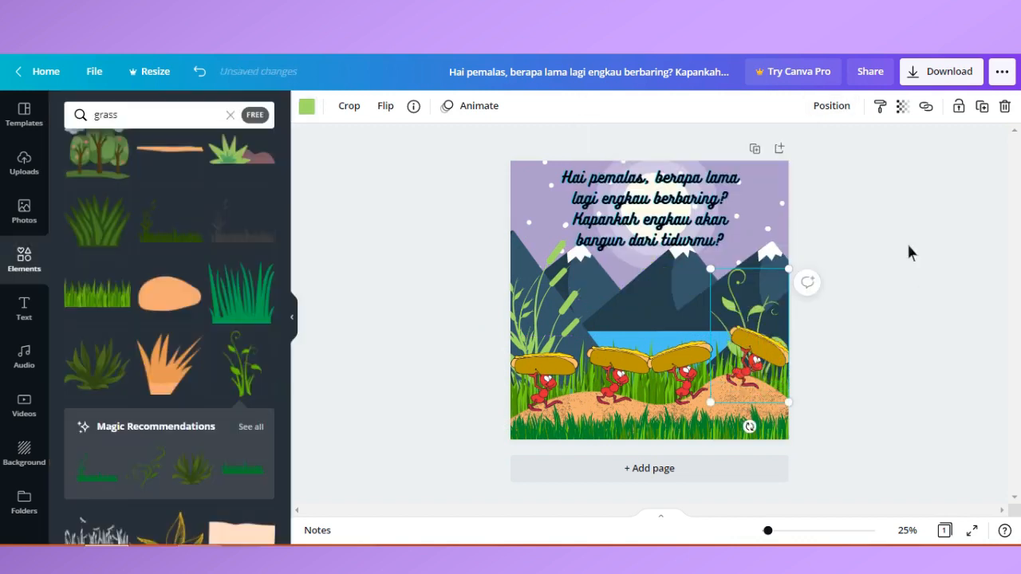
Step: Change the quote text's font to Gagalin after trying Cheque and Horizon
{"action": "left_click", "coordinate": [678, 236]}
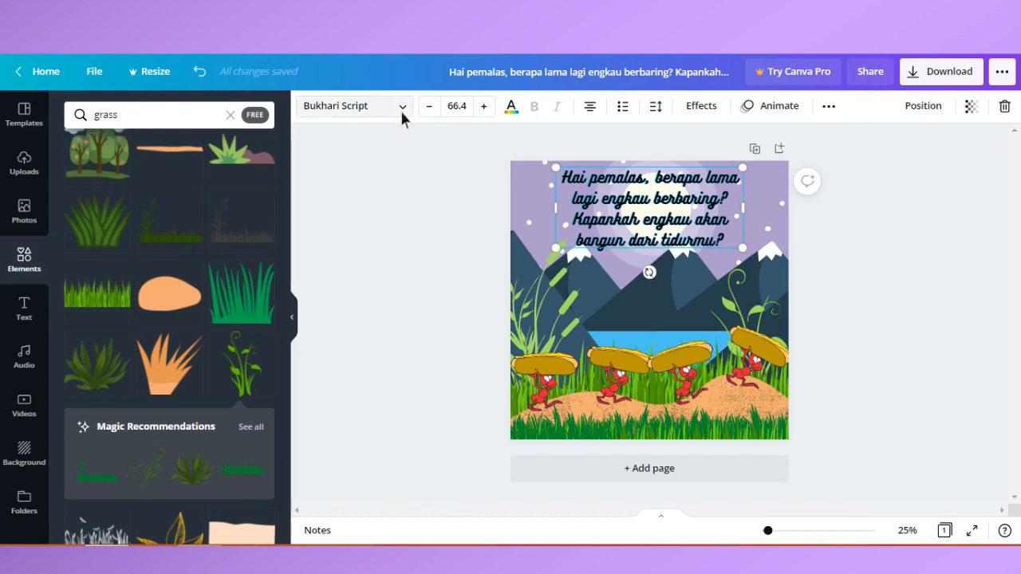
{"action": "left_click", "coordinate": [400, 108]}
{"action": "left_click", "coordinate": [243, 364]}
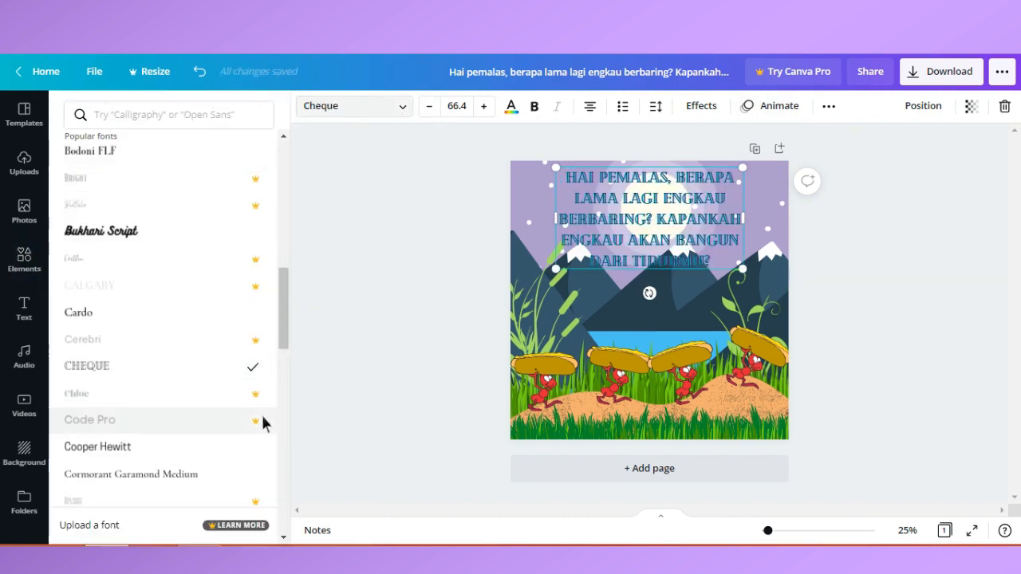
{"action": "scroll", "coordinate": [263, 419], "scroll_direction": "down", "scroll_amount": 5}
{"action": "left_click", "coordinate": [146, 380]}
{"action": "left_click", "coordinate": [173, 298]}
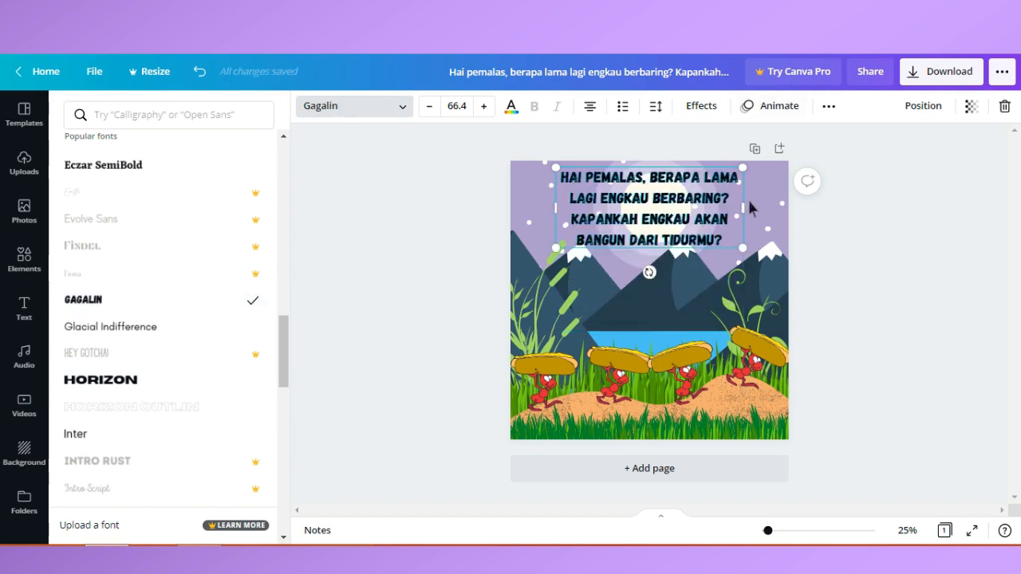
{"action": "left_click", "coordinate": [918, 337]}
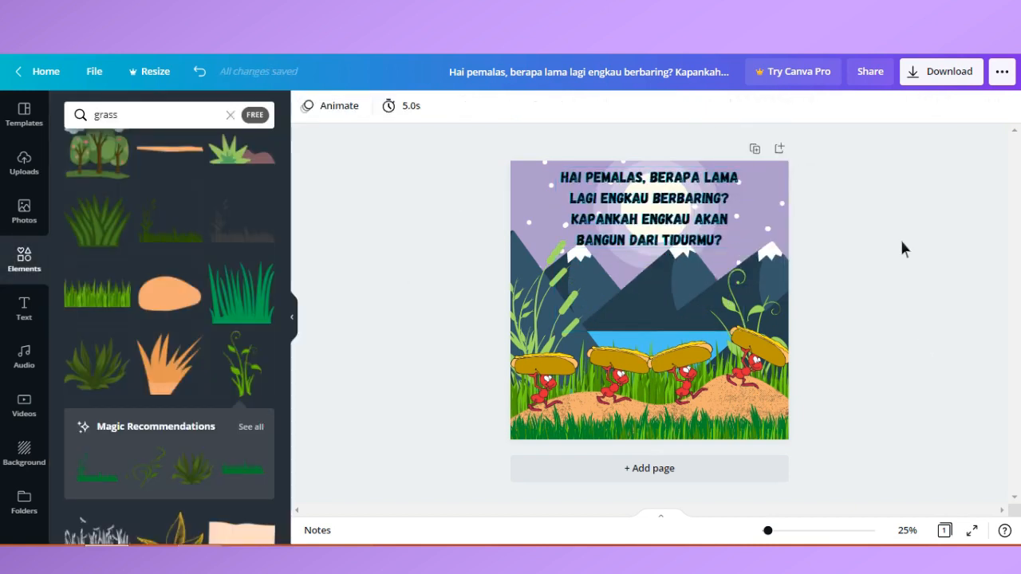
Step: Try white as the quote's text colour and return it to black
{"action": "left_click", "coordinate": [910, 530]}
{"action": "left_click", "coordinate": [912, 323]}
{"action": "scroll", "coordinate": [914, 327], "scroll_direction": "down", "scroll_amount": 2}
{"action": "left_click_drag", "start_coordinate": [726, 510], "coordinate": [834, 508]}
{"action": "left_click_drag", "start_coordinate": [1013, 383], "coordinate": [1014, 239]}
{"action": "left_click_drag", "start_coordinate": [782, 512], "coordinate": [703, 531]}
{"action": "left_click_drag", "start_coordinate": [796, 532], "coordinate": [771, 530]}
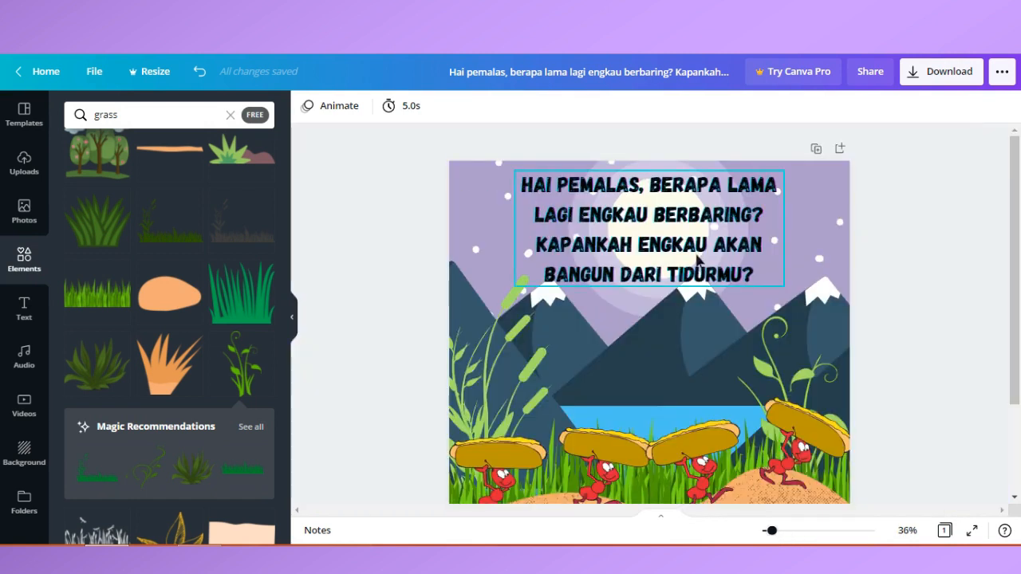
{"action": "left_click", "coordinate": [700, 263]}
{"action": "left_click", "coordinate": [512, 107]}
{"action": "left_click", "coordinate": [259, 213]}
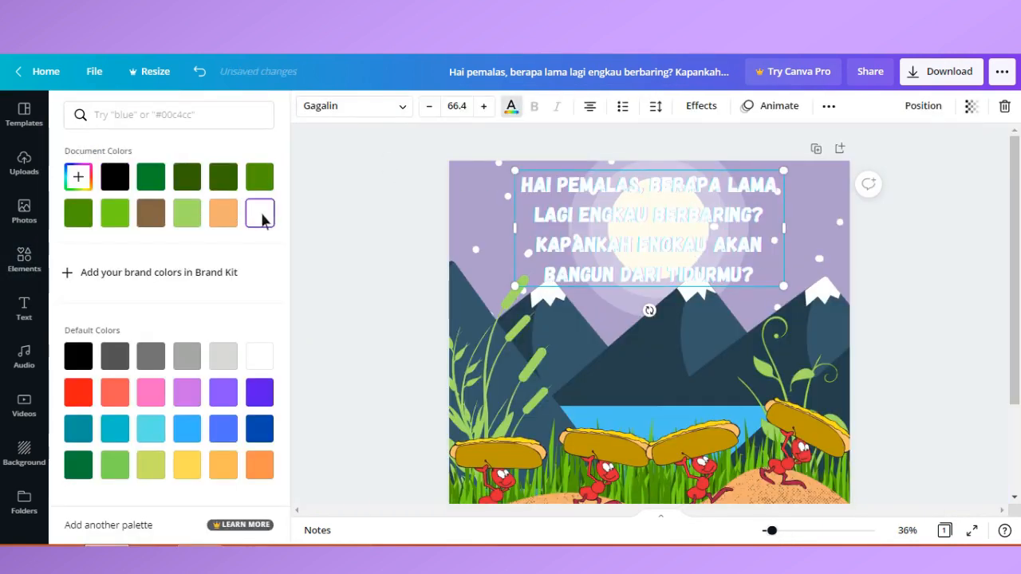
{"action": "left_click", "coordinate": [126, 184]}
Step: Set the quote's Glitch effect to offset 63 and direction 122
{"action": "left_click", "coordinate": [707, 111]}
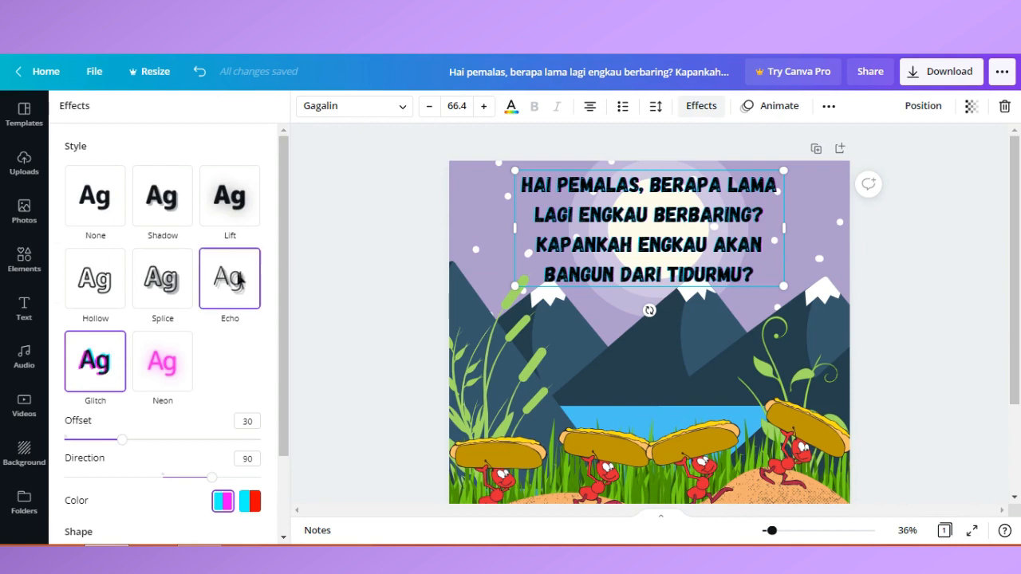
{"action": "left_click_drag", "start_coordinate": [122, 439], "coordinate": [187, 439]}
{"action": "left_click_drag", "start_coordinate": [211, 477], "coordinate": [284, 515]}
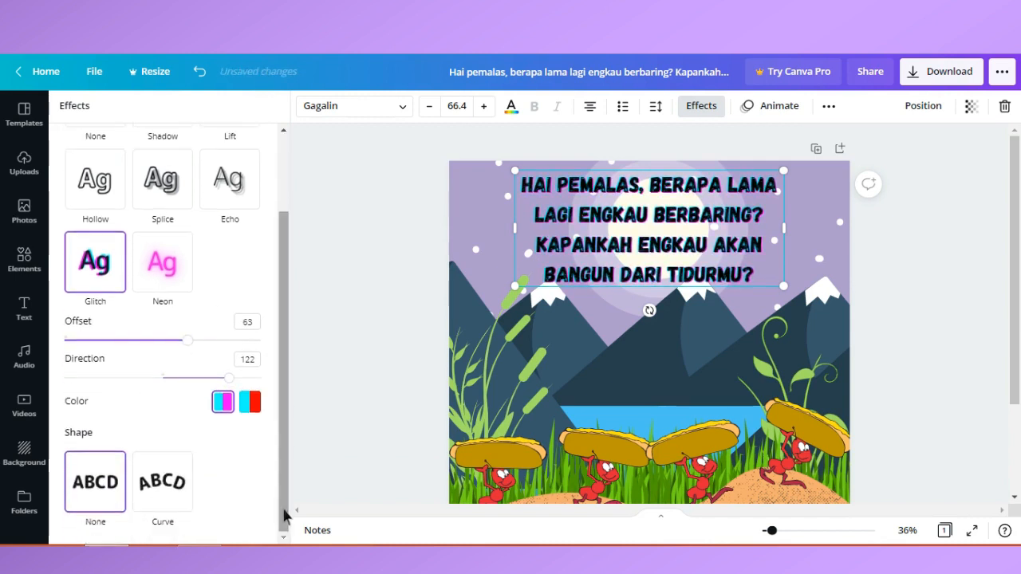
Step: Try the Curve shape on the quote text and set the shape back to None
{"action": "left_click", "coordinate": [167, 495]}
{"action": "left_click_drag", "start_coordinate": [286, 453], "coordinate": [287, 476]}
{"action": "left_click_drag", "start_coordinate": [186, 518], "coordinate": [254, 522]}
{"action": "left_click", "coordinate": [118, 452]}
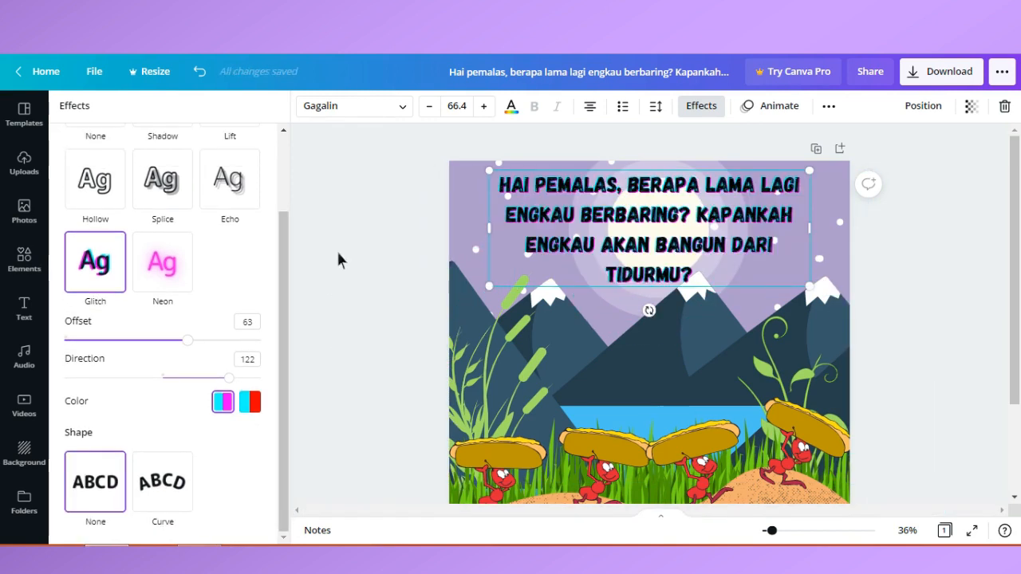
Step: Narrow the quote's text box so its first line ends at "LAMA", keeping it centred on the page
{"action": "left_click", "coordinate": [338, 260]}
{"action": "left_click", "coordinate": [702, 219]}
{"action": "left_click", "coordinate": [701, 219]}
{"action": "key", "text": "Return"}
{"action": "left_click_drag", "start_coordinate": [449, 229], "coordinate": [571, 228]}
{"action": "left_click", "coordinate": [926, 106]}
{"action": "key", "text": "Escape"}
Step: Try the Lift effect on the quote, followed by the Splice effect in red with thickness 82
{"action": "left_click", "coordinate": [702, 105]}
{"action": "left_click", "coordinate": [231, 203]}
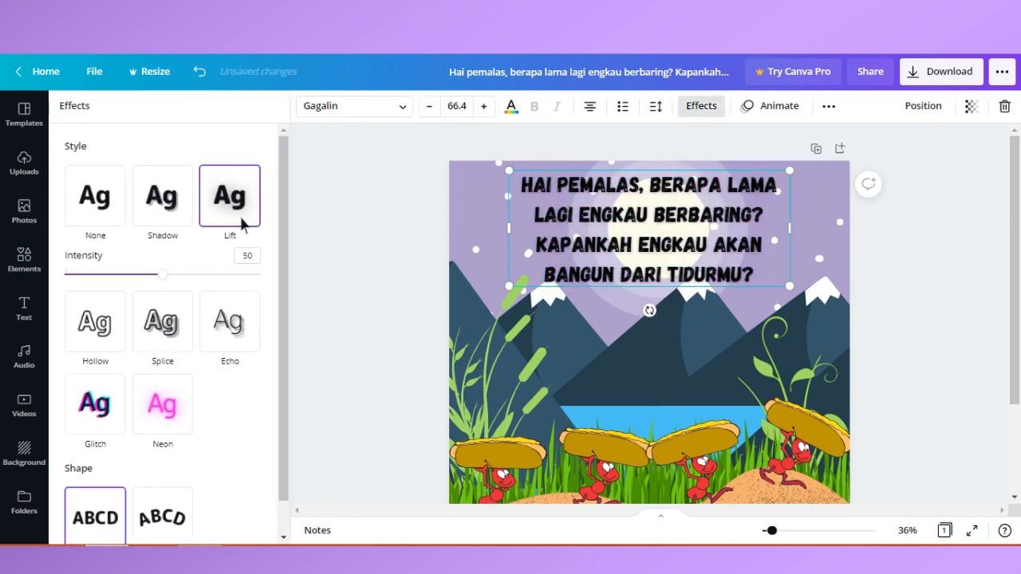
{"action": "left_click", "coordinate": [162, 321]}
{"action": "left_click", "coordinate": [249, 455]}
{"action": "left_click", "coordinate": [230, 350]}
{"action": "left_click", "coordinate": [106, 260]}
{"action": "left_click", "coordinate": [180, 386]}
{"action": "left_click", "coordinate": [73, 380]}
{"action": "left_click", "coordinate": [324, 346]}
{"action": "left_click_drag", "start_coordinate": [286, 285], "coordinate": [306, 329]}
{"action": "left_click_drag", "start_coordinate": [163, 297], "coordinate": [227, 297]}
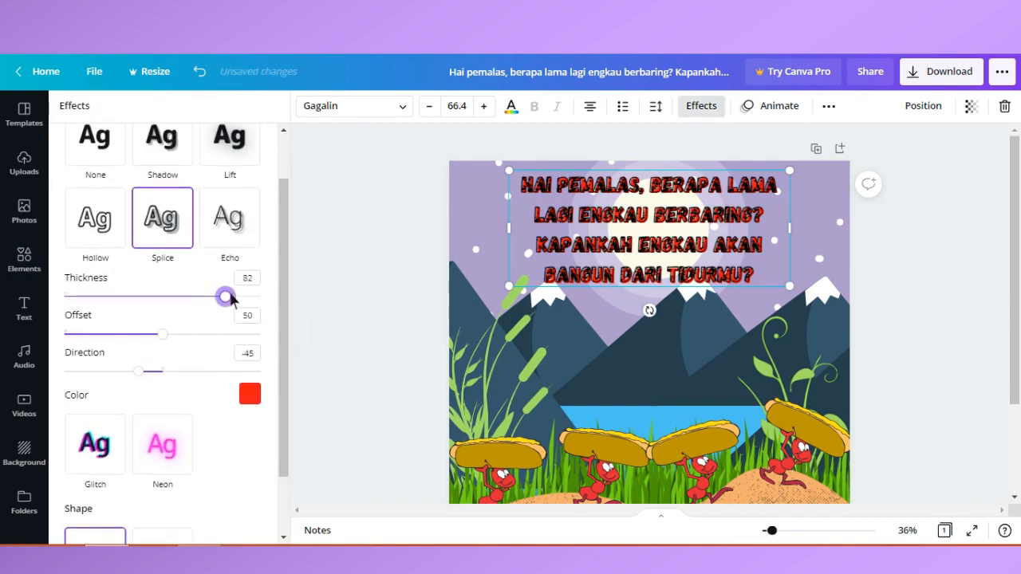
Step: Try several other colours for the quote's Splice effect
{"action": "left_click", "coordinate": [251, 395]}
{"action": "left_click", "coordinate": [106, 287]}
{"action": "left_click", "coordinate": [74, 197]}
{"action": "left_click", "coordinate": [186, 311]}
{"action": "left_click_drag", "start_coordinate": [157, 263], "coordinate": [136, 246]}
{"action": "left_click", "coordinate": [153, 310]}
Step: Try the Shadow effect on the quote text with different shadow colours
{"action": "left_click", "coordinate": [163, 142]}
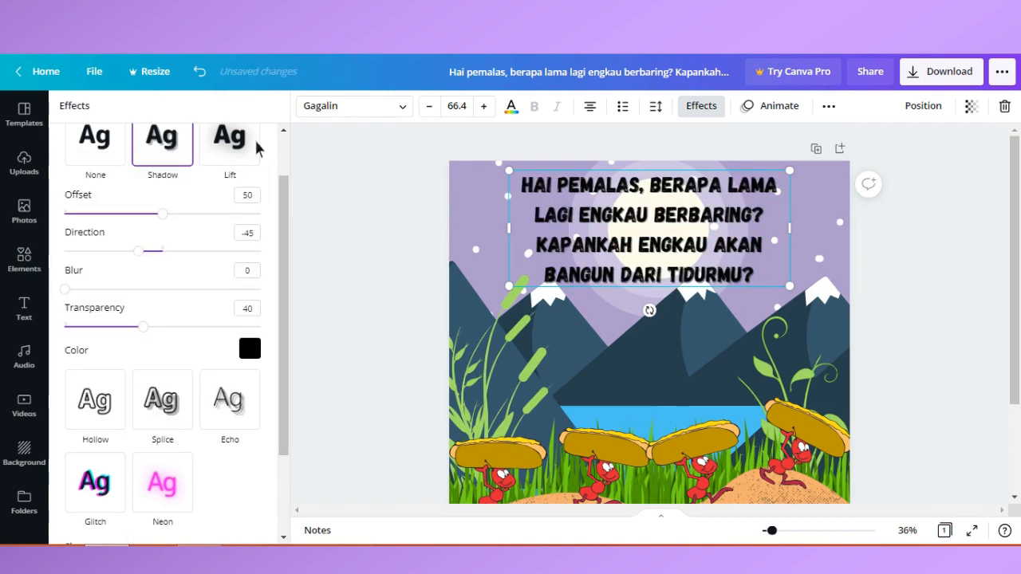
{"action": "left_click", "coordinate": [250, 348]}
{"action": "left_click", "coordinate": [232, 242]}
{"action": "left_click", "coordinate": [73, 274]}
{"action": "left_click", "coordinate": [233, 244]}
{"action": "left_click_drag", "start_coordinate": [284, 239], "coordinate": [287, 149]}
Step: Clear the quote's text effect and reapply Glitch with offset 30 and direction 90
{"action": "left_click", "coordinate": [100, 200]}
{"action": "left_click", "coordinate": [117, 374]}
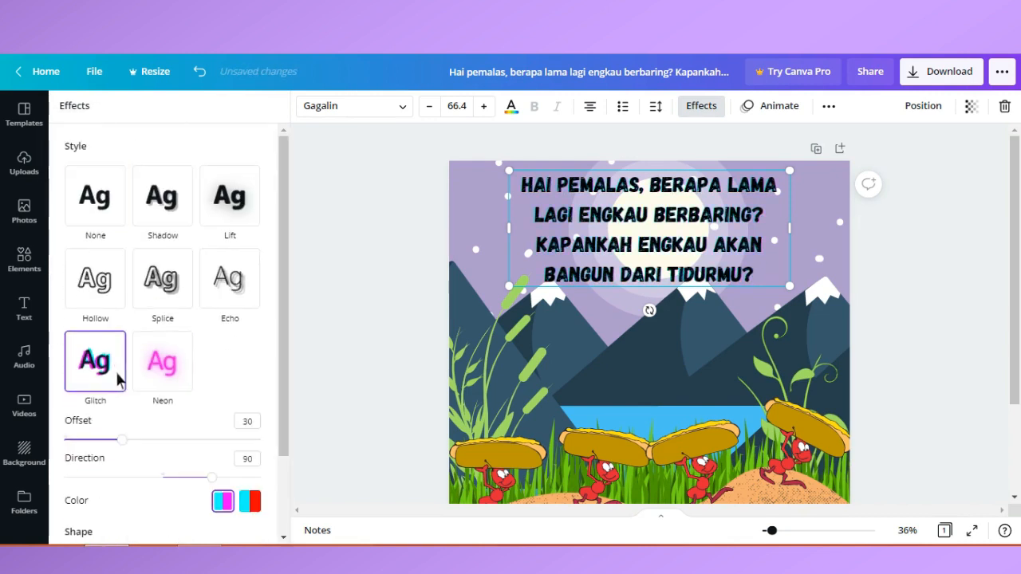
{"action": "left_click", "coordinate": [349, 264]}
{"action": "left_click", "coordinate": [958, 278]}
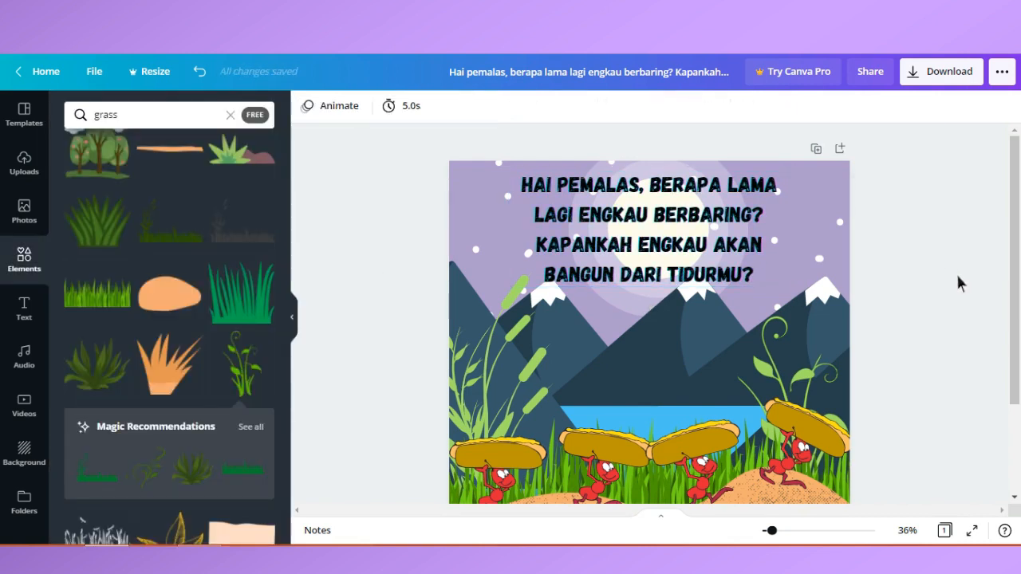
Step: Increase the Glitch offset on the quote and, after trying cyan and red, set its colours to cyan and magenta
{"action": "left_click", "coordinate": [750, 231]}
{"action": "left_click", "coordinate": [702, 105]}
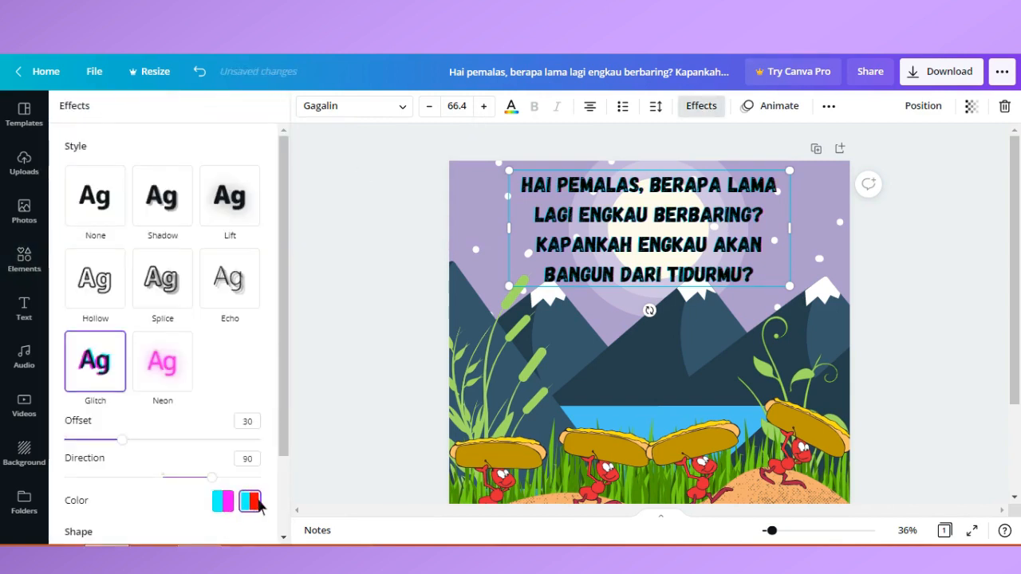
{"action": "left_click_drag", "start_coordinate": [174, 441], "coordinate": [227, 446]}
{"action": "left_click", "coordinate": [358, 254]}
{"action": "left_click", "coordinate": [701, 107]}
{"action": "left_click", "coordinate": [231, 506]}
{"action": "left_click", "coordinate": [371, 266]}
Step: Review the whole page and download the design as a PNG
{"action": "left_click", "coordinate": [959, 227]}
{"action": "mouse_move", "coordinate": [1015, 231]}
{"action": "left_mouse_down"}
{"action": "mouse_move", "coordinate": [1014, 271]}
{"action": "mouse_move", "coordinate": [1014, 236]}
{"action": "left_mouse_up"}
{"action": "left_click", "coordinate": [907, 530]}
{"action": "left_click", "coordinate": [906, 402]}
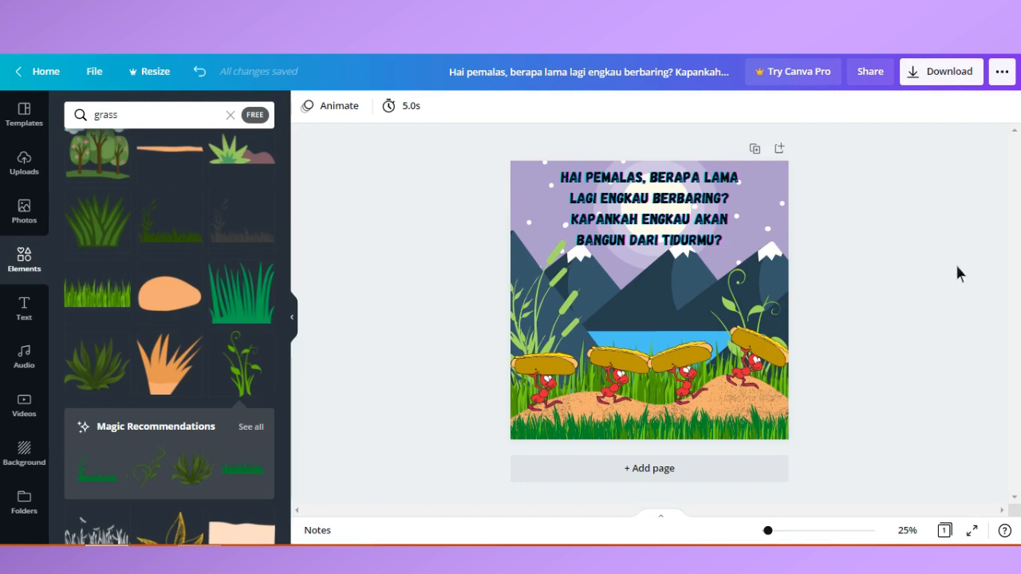
{"action": "left_click", "coordinate": [943, 74]}
{"action": "left_click", "coordinate": [888, 303]}
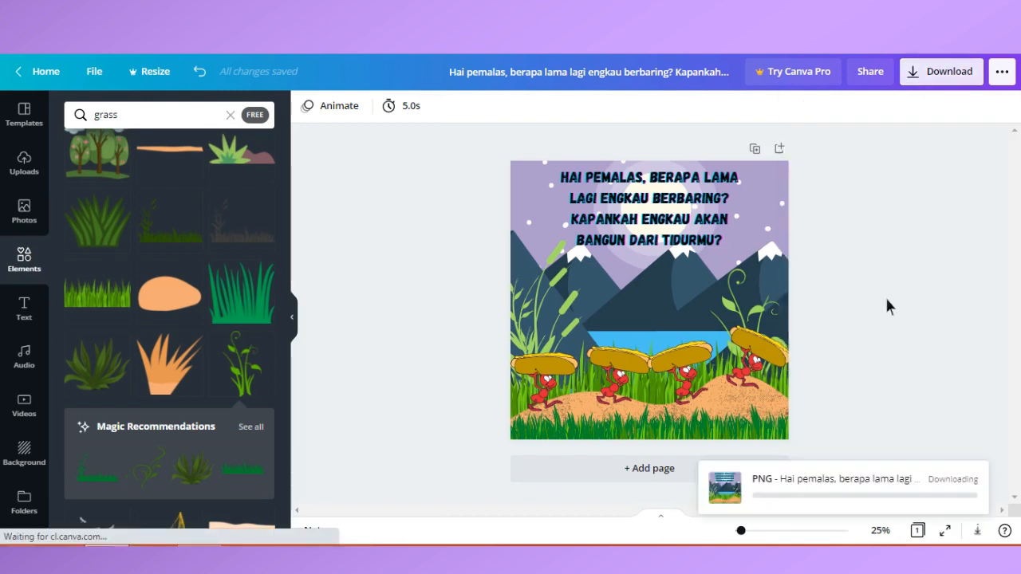